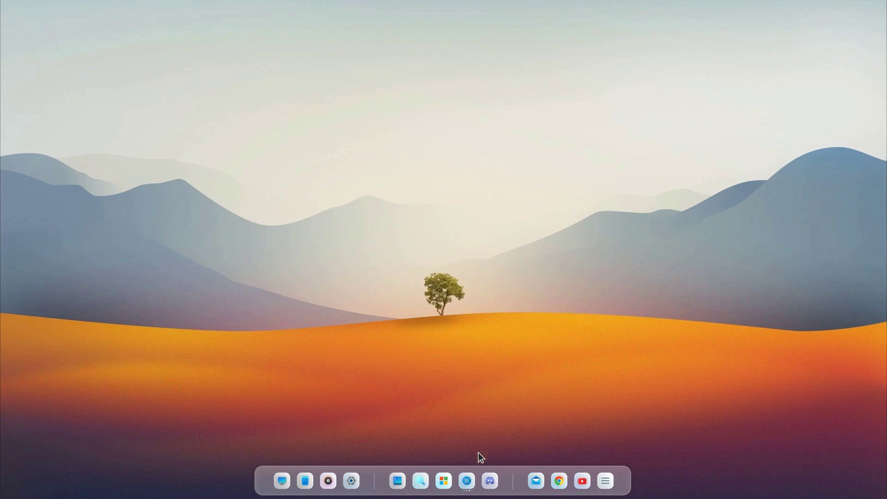
Open the full-screen app launcher from the dock, page through its app icons, and close it
{"action": "left_click", "coordinate": [466, 478]}
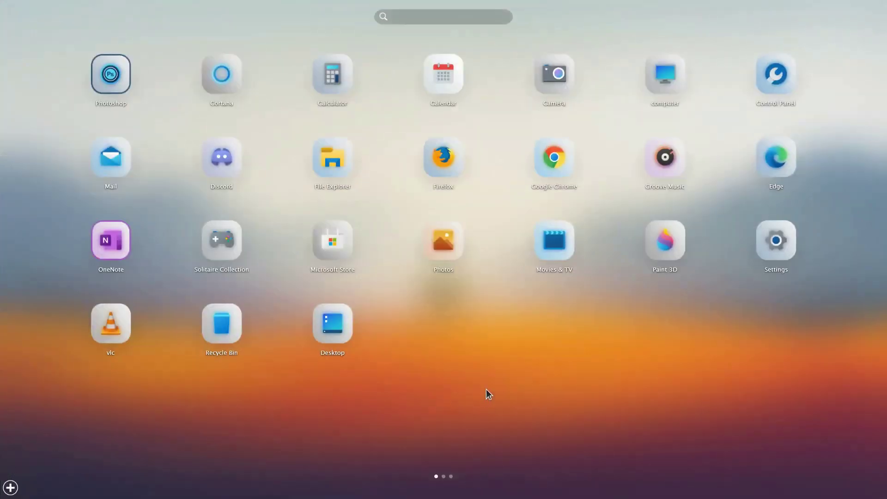
{"action": "scroll", "coordinate": [486, 389], "scroll_direction": "down", "scroll_amount": 2}
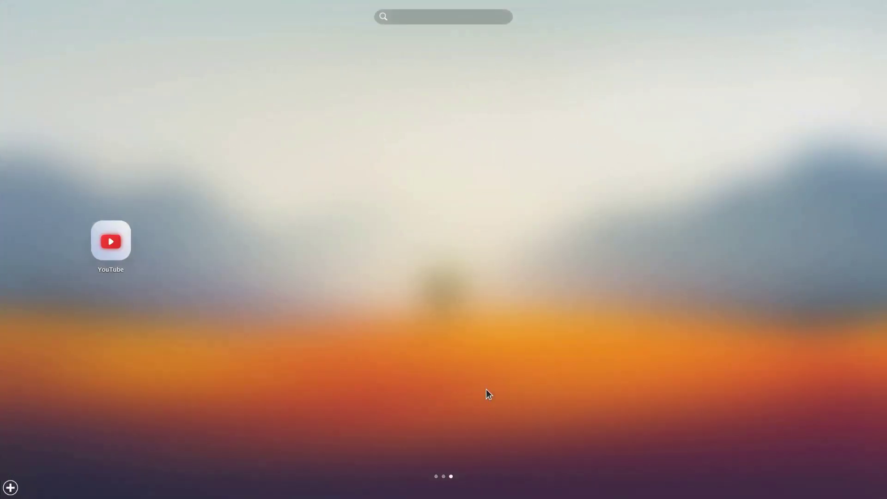
{"action": "scroll", "coordinate": [486, 389], "scroll_direction": "up", "scroll_amount": 2}
{"action": "mouse_move", "coordinate": [644, 363]}
{"action": "left_mouse_down"}
{"action": "mouse_move", "coordinate": [292, 365]}
{"action": "mouse_move", "coordinate": [640, 356]}
{"action": "left_mouse_up"}
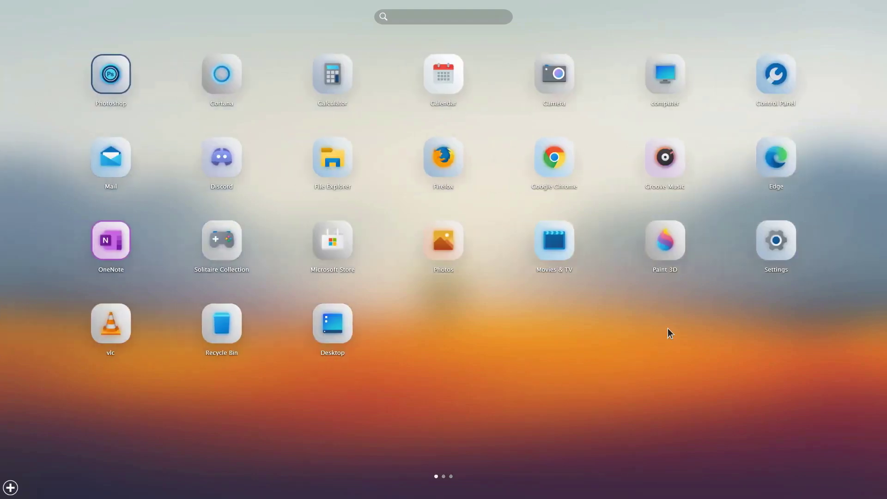
{"action": "left_click", "coordinate": [670, 332]}
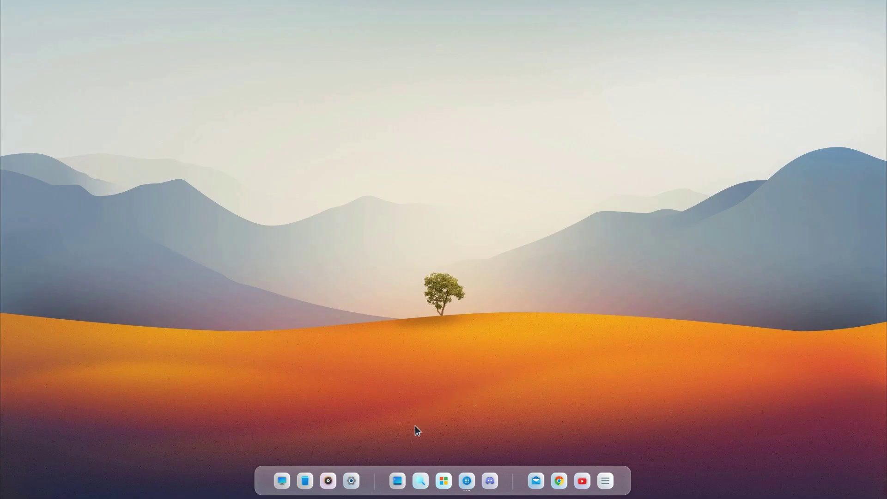
Open the full-screen Start menu, look through the all-apps list, return to the pinned tiles, and close it
{"action": "left_click", "coordinate": [437, 471]}
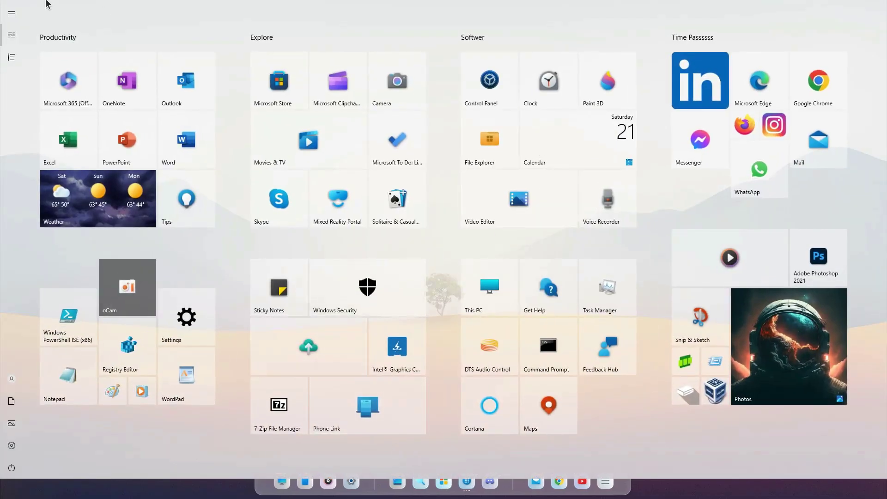
{"action": "left_click", "coordinate": [13, 57]}
{"action": "scroll", "coordinate": [197, 187], "scroll_direction": "down", "scroll_amount": 3}
{"action": "scroll", "coordinate": [197, 187], "scroll_direction": "down", "scroll_amount": 3}
{"action": "left_click", "coordinate": [11, 35]}
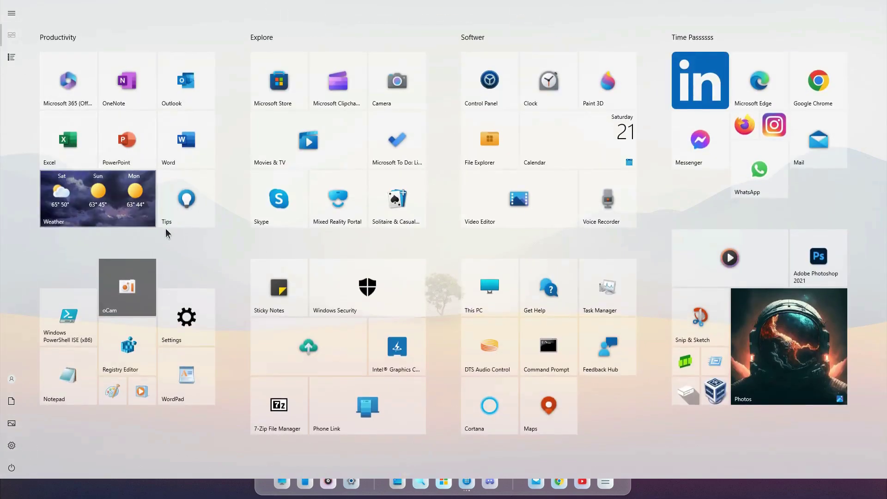
{"action": "left_click", "coordinate": [672, 486]}
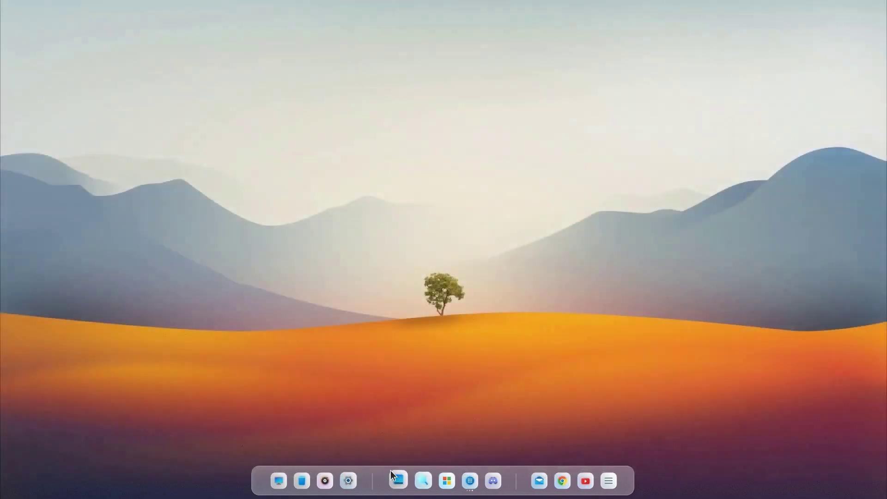
Browse Quick access, This PC and Local Disk (C:) in the themed File Explorer, and dismiss the window
{"action": "left_click", "coordinate": [284, 472]}
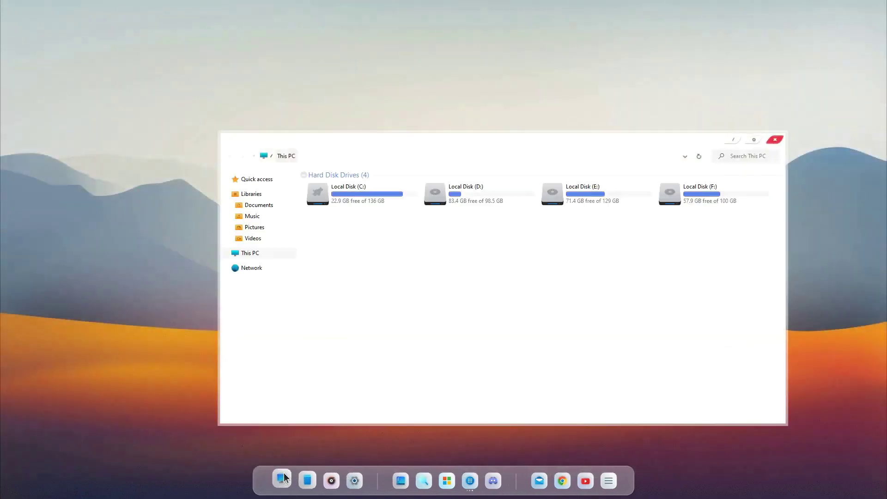
{"action": "left_click", "coordinate": [149, 139]}
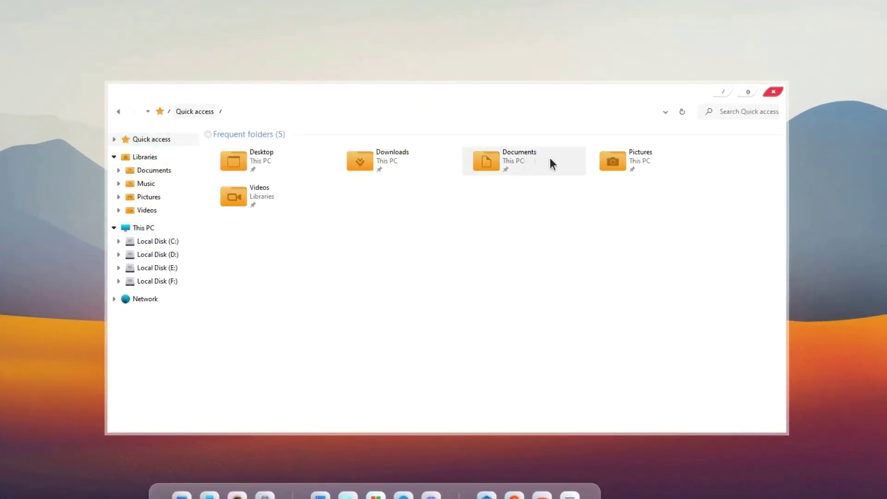
{"action": "left_click", "coordinate": [184, 229]}
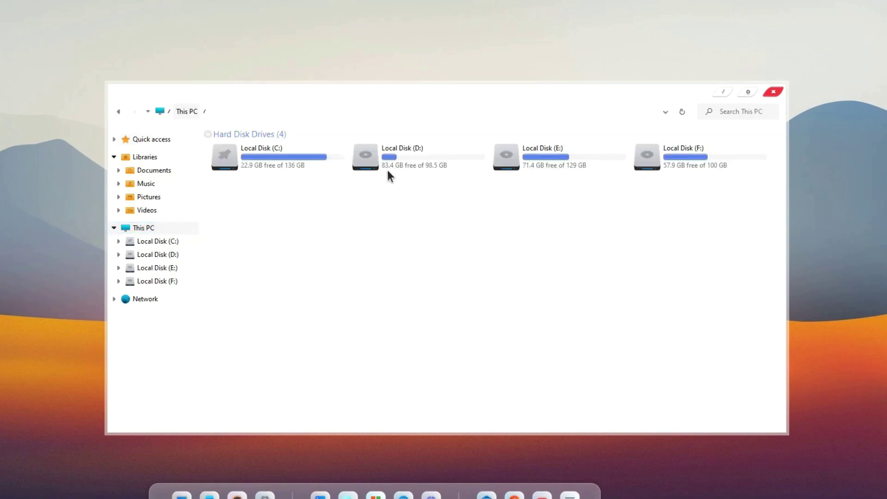
{"action": "double_click", "coordinate": [287, 168]}
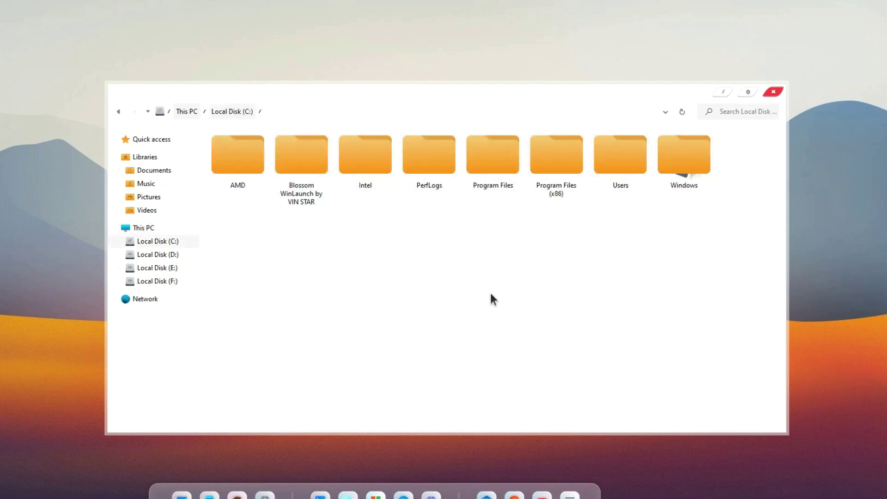
{"action": "scroll", "coordinate": [430, 271], "scroll_direction": "down", "scroll_amount": 2}
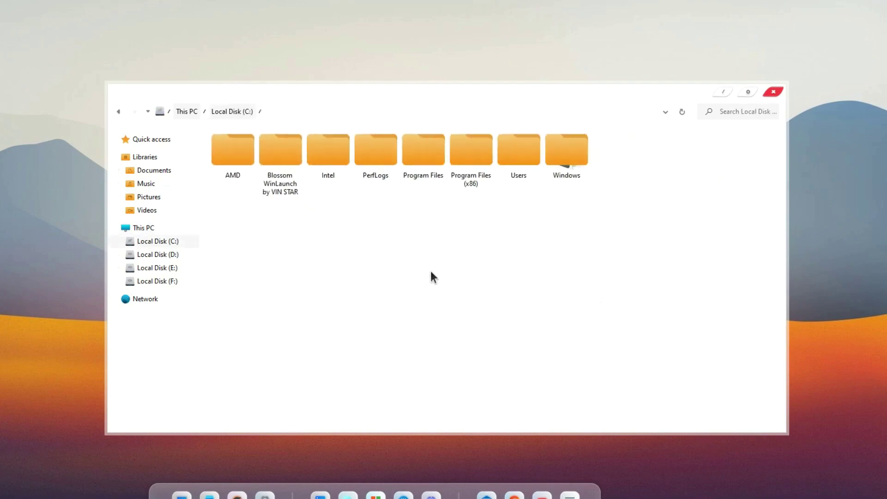
{"action": "left_click", "coordinate": [773, 92]}
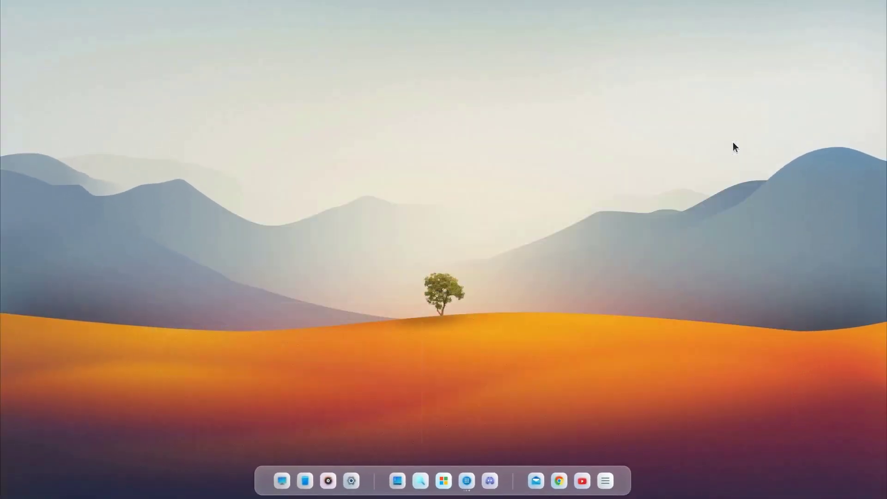
Open three File Explorer windows at Quick access and minimize all of them to the dock
{"action": "key", "text": "super+e"}
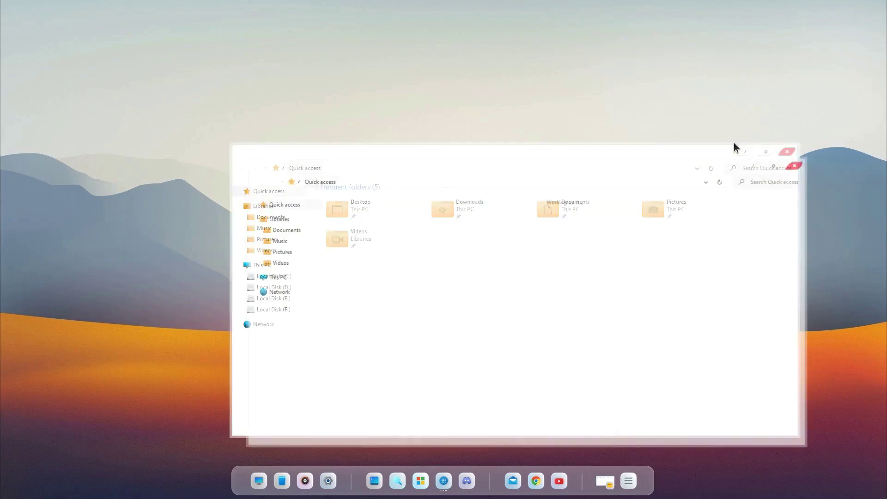
{"action": "key", "text": "super+e"}
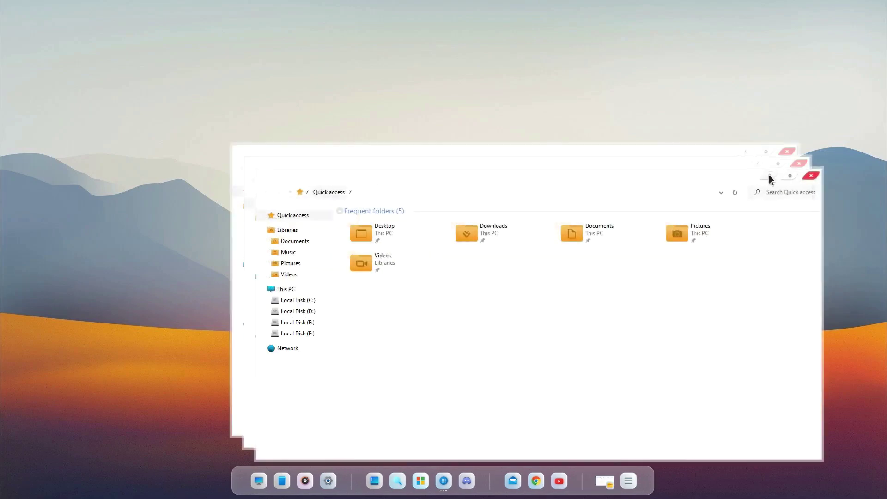
{"action": "left_click", "coordinate": [769, 174]}
{"action": "left_click", "coordinate": [760, 165]}
{"action": "left_click", "coordinate": [747, 152]}
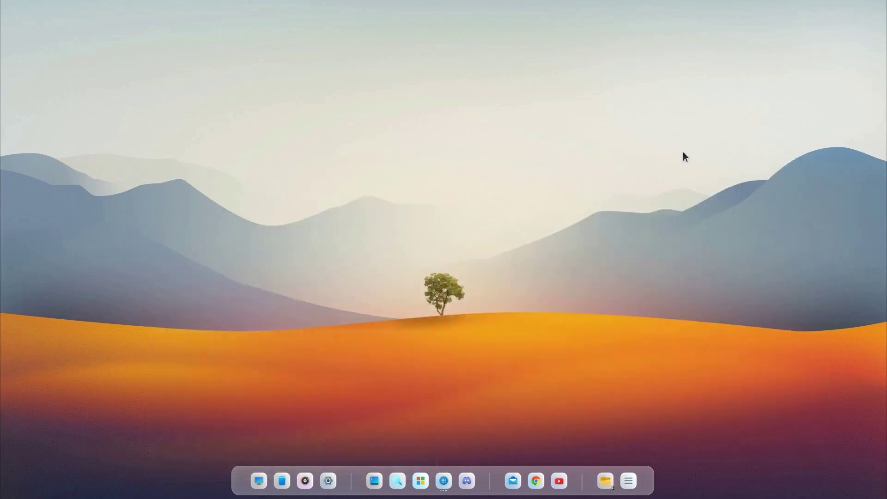
Restore Local Disk (C:) from the dock's window previews, minimize it again, and check the dock's tray icons
{"action": "mouse_move", "coordinate": [606, 480]}
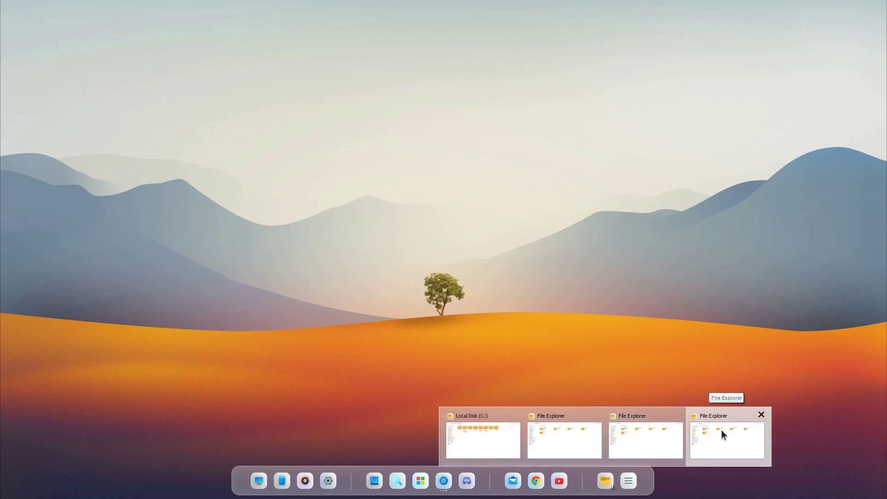
{"action": "left_click", "coordinate": [506, 434]}
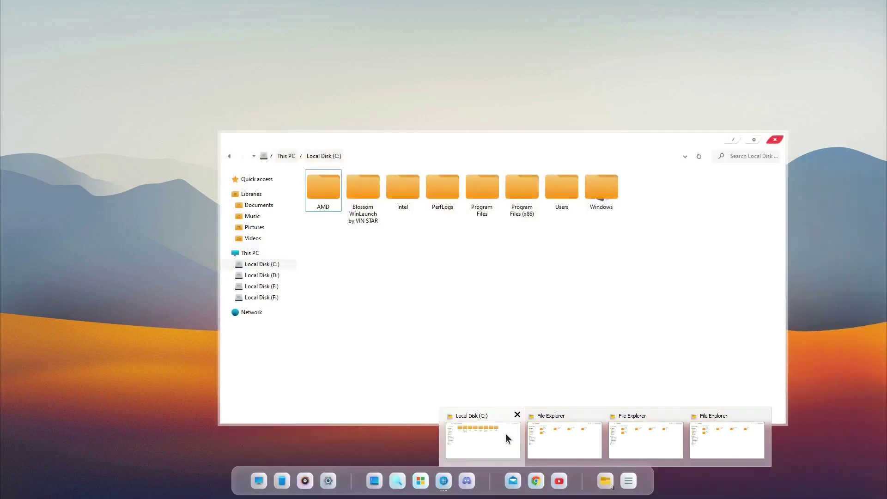
{"action": "left_click", "coordinate": [734, 141]}
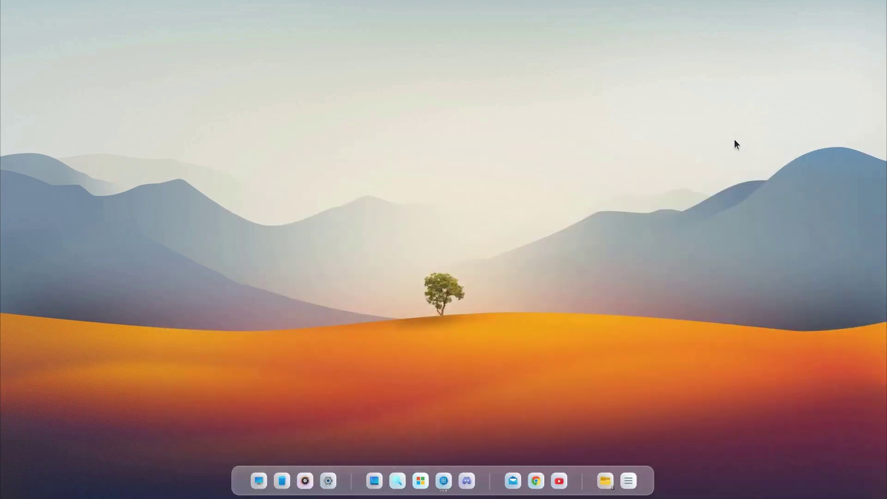
{"action": "left_click", "coordinate": [628, 480]}
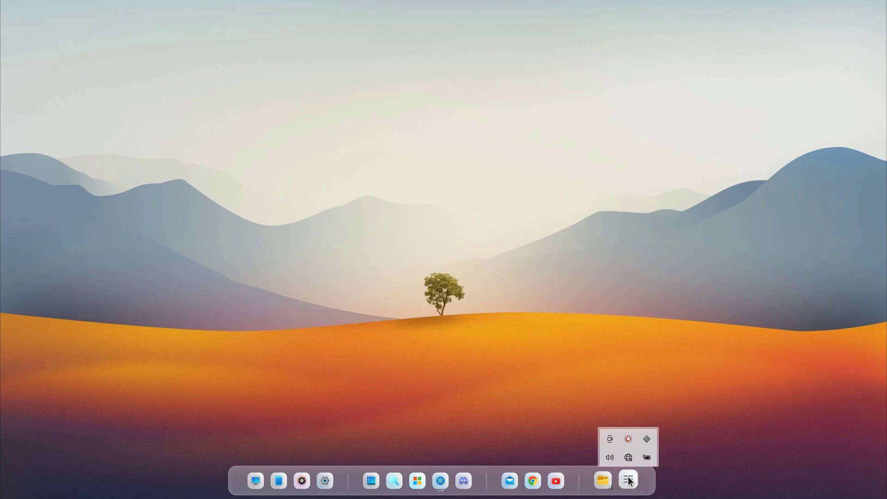
{"action": "left_click", "coordinate": [680, 399]}
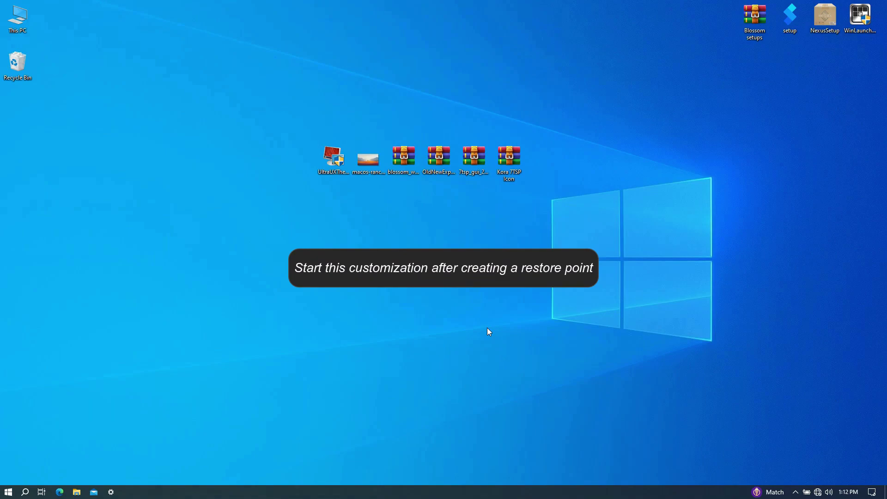
Launch the UltraUXThemePatcher 4.4.1 setup from the desktop and accept its license agreement
{"action": "left_click", "coordinate": [337, 165]}
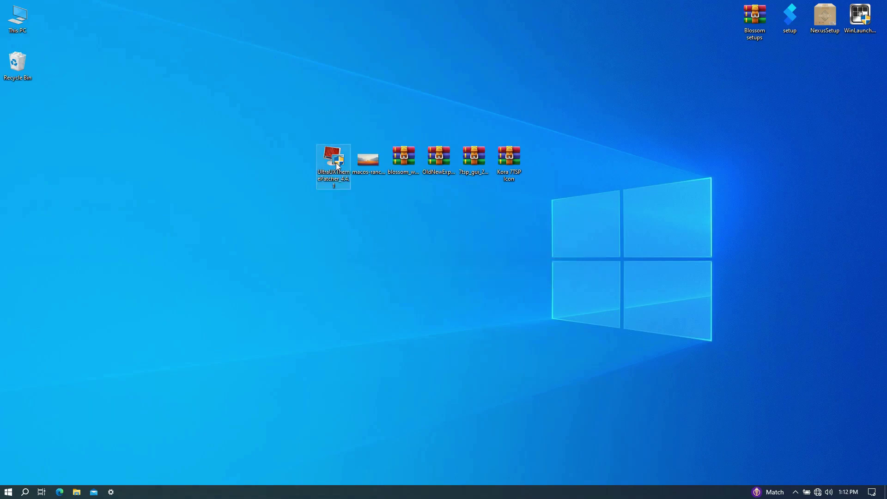
{"action": "double_click", "coordinate": [336, 163]}
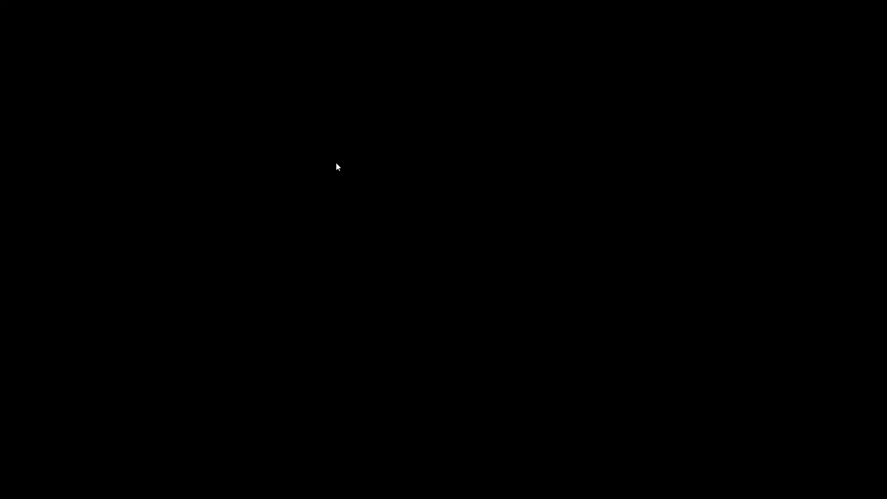
{"action": "left_click", "coordinate": [394, 306]}
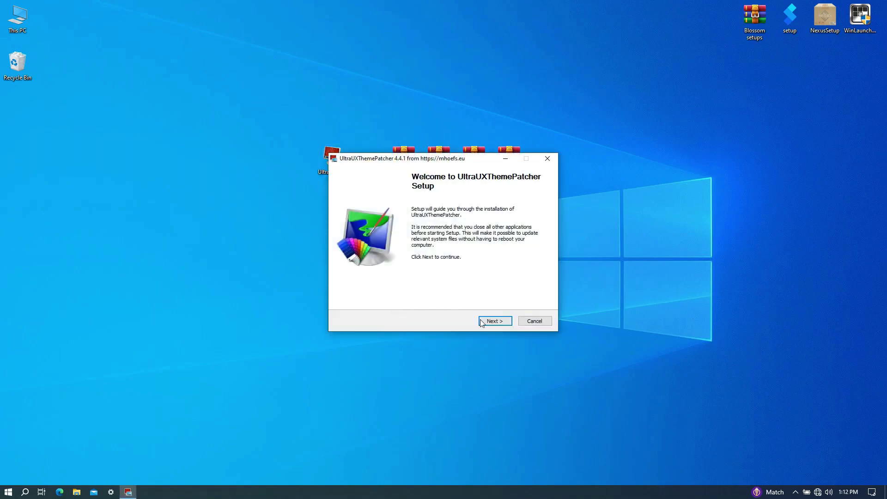
{"action": "left_click", "coordinate": [481, 322]}
{"action": "left_click", "coordinate": [429, 301]}
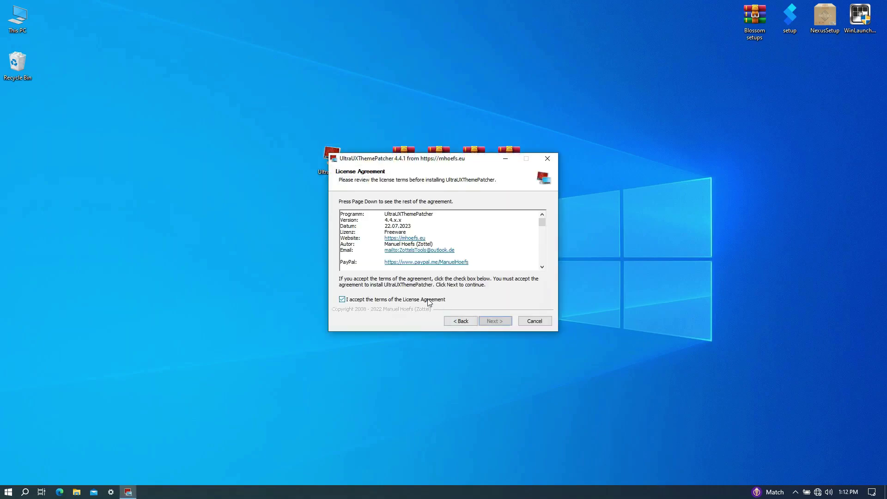
{"action": "left_click", "coordinate": [487, 321]}
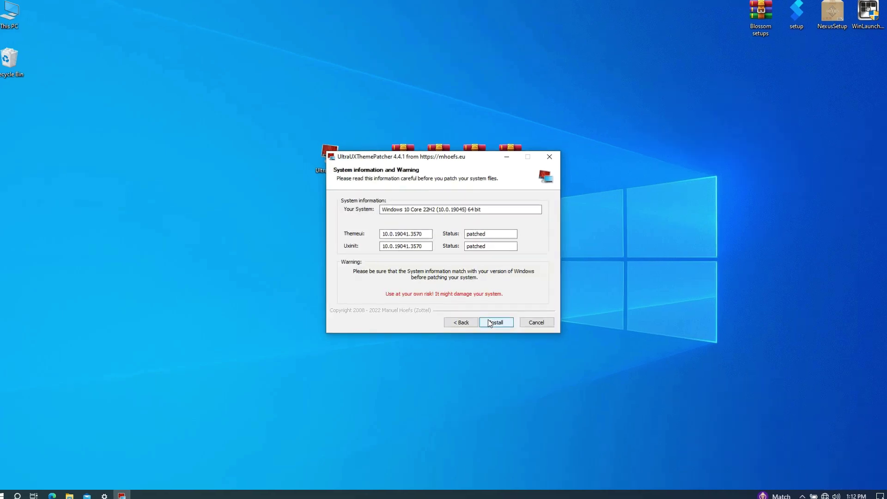
Check the Themeui and Uxinit patch status, run the UltraUXThemePatcher installation, and finish the setup
{"action": "left_click", "coordinate": [497, 234]}
{"action": "left_click_drag", "start_coordinate": [506, 231], "coordinate": [456, 247]}
{"action": "left_click", "coordinate": [506, 246]}
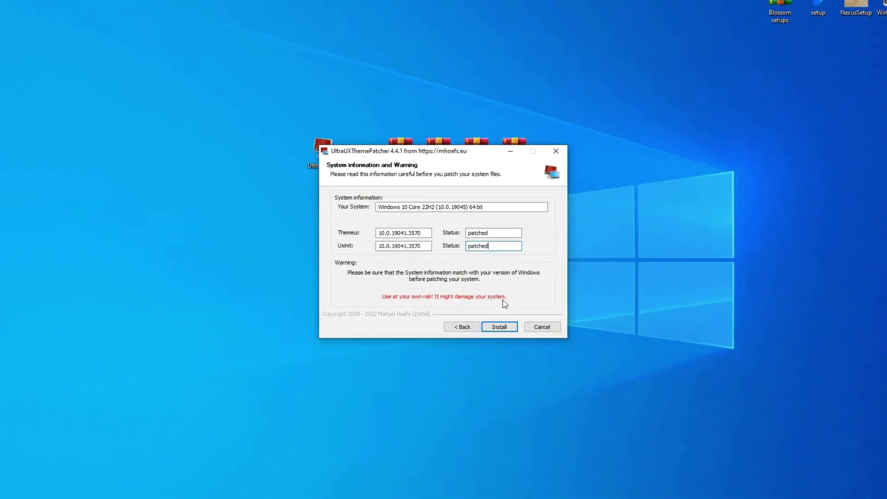
{"action": "left_click", "coordinate": [494, 327]}
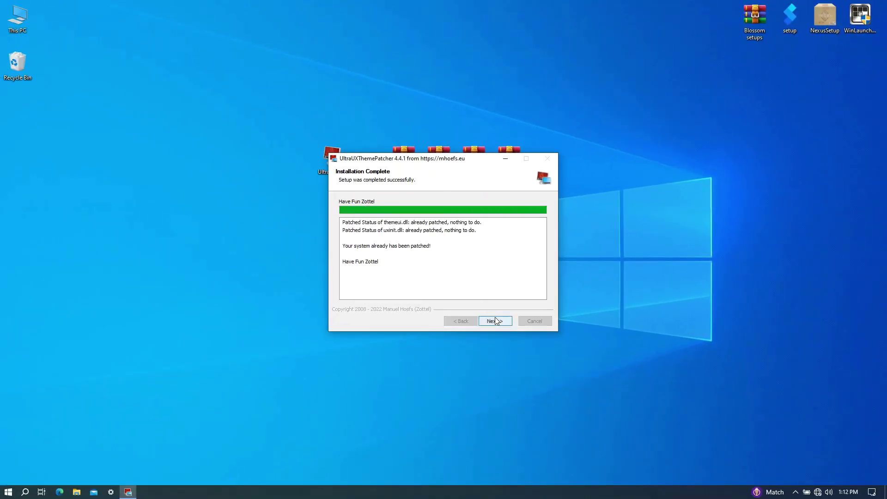
{"action": "left_click", "coordinate": [495, 320]}
{"action": "left_click", "coordinate": [496, 321]}
{"action": "left_click", "coordinate": [496, 320]}
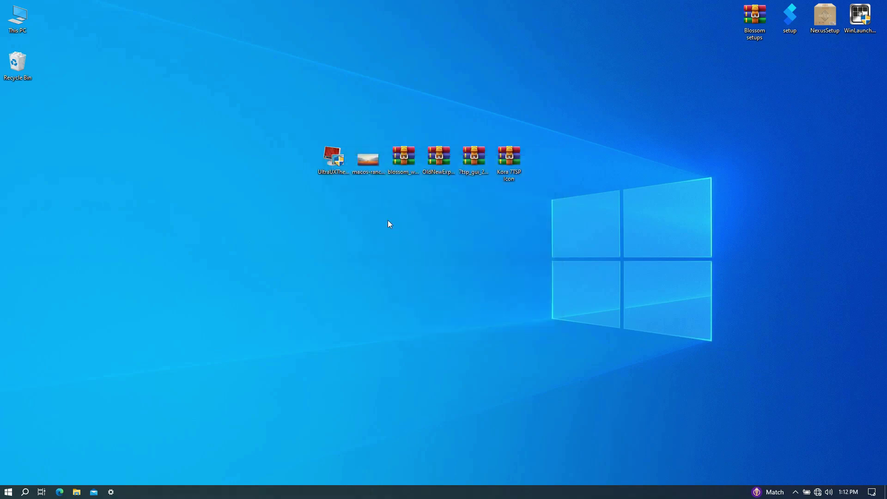
Set the macos-rancho-cucamonga image on the desktop as the desktop background
{"action": "right_click", "coordinate": [367, 160]}
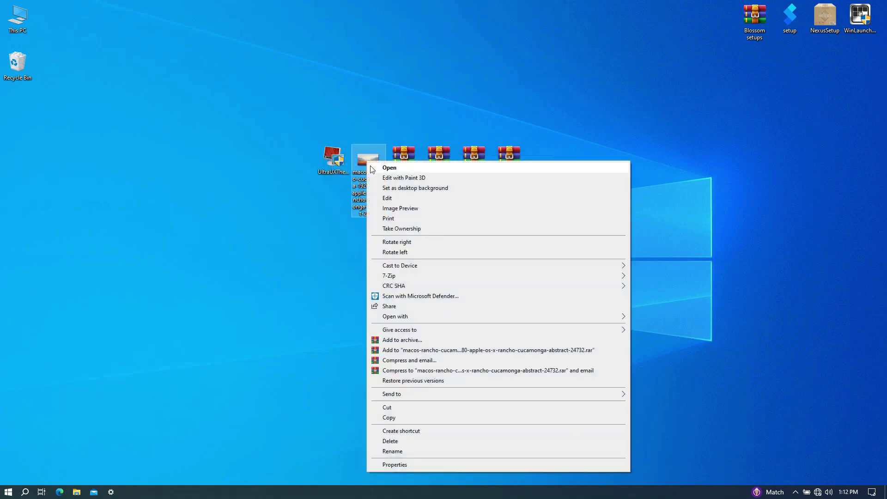
{"action": "left_click", "coordinate": [380, 187]}
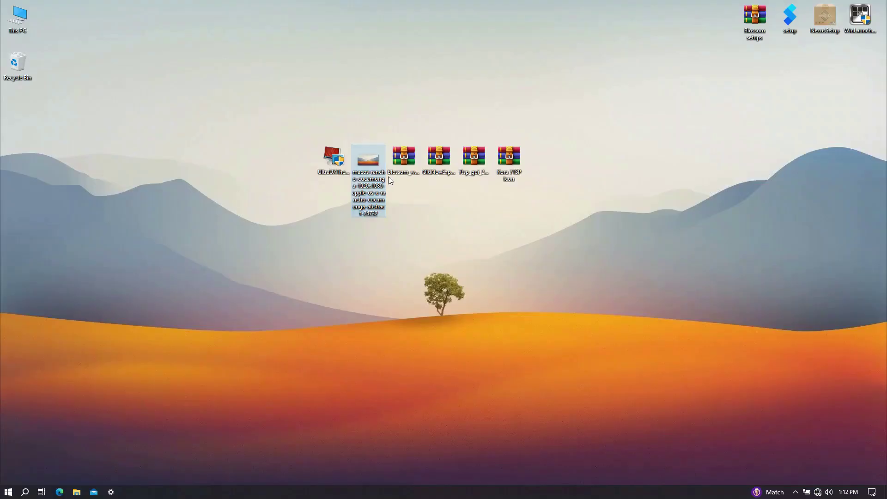
Extract the blossom_windows_10_suite_by_niivu_dddnjye archive to its own folder on the desktop and open that folder
{"action": "left_click", "coordinate": [406, 159]}
{"action": "right_click", "coordinate": [405, 159]}
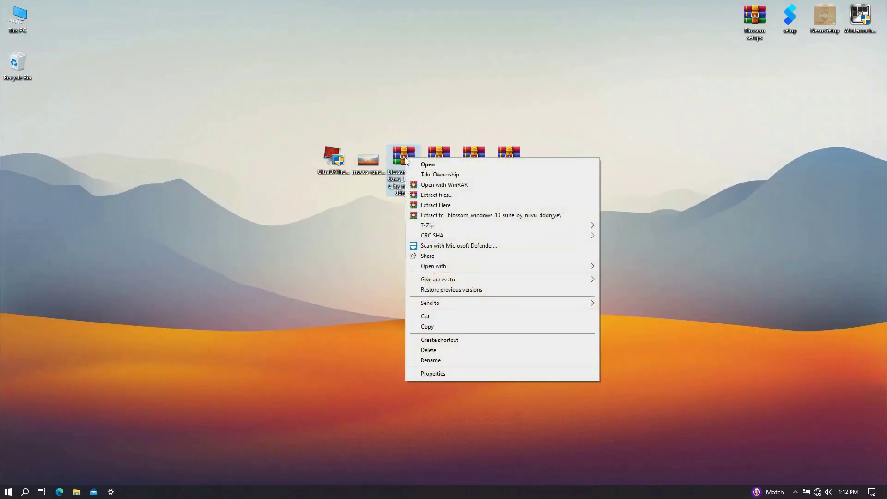
{"action": "left_click", "coordinate": [421, 192]}
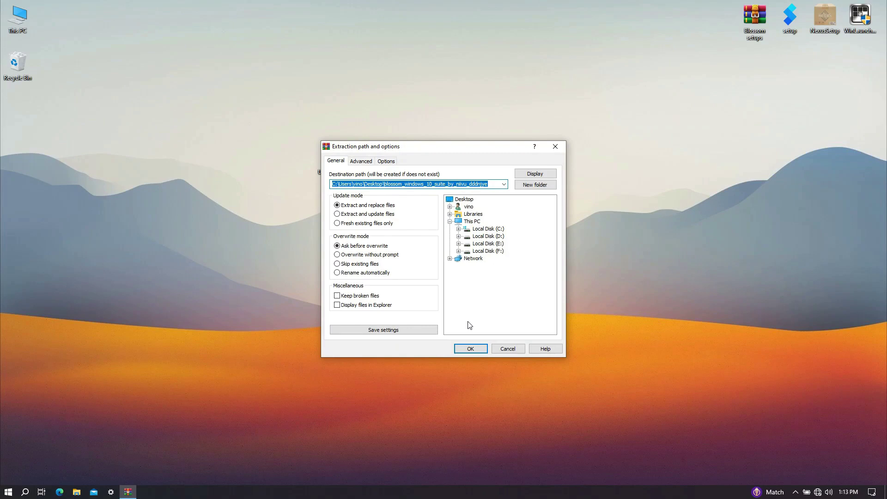
{"action": "left_click", "coordinate": [466, 348]}
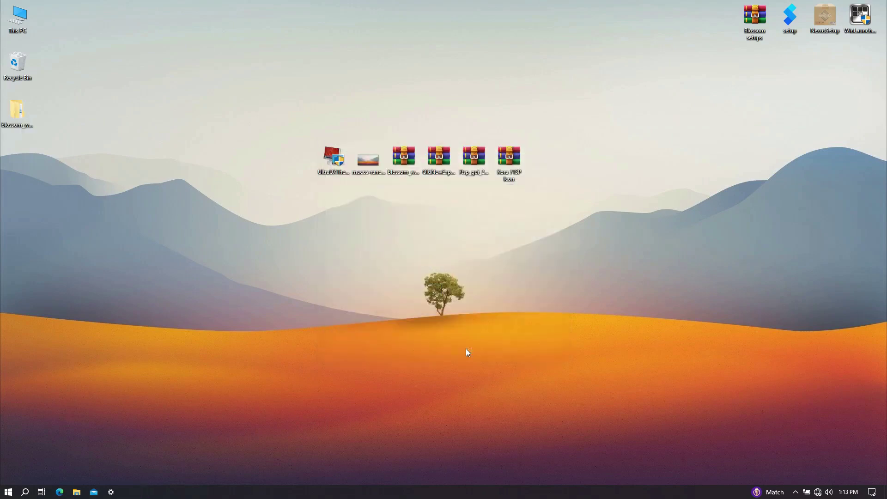
{"action": "double_click", "coordinate": [18, 110]}
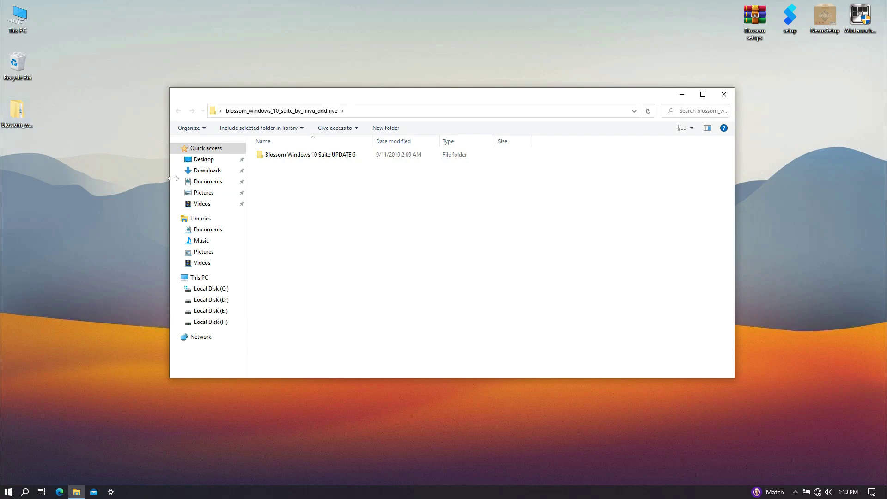
Cut the Blossom folder and the Blossom_Dark, Blossom_Darker and Blossom_Light theme files from the suite's Themes\Regular folder
{"action": "double_click", "coordinate": [269, 157]}
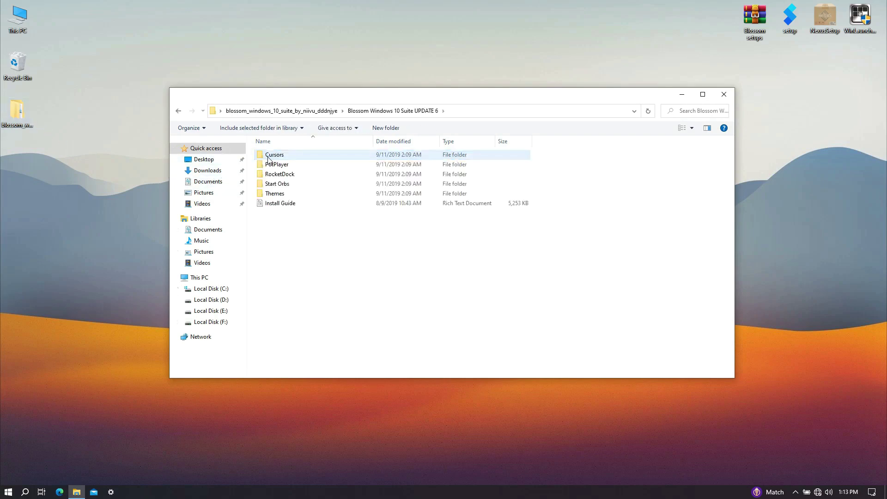
{"action": "left_click", "coordinate": [278, 194]}
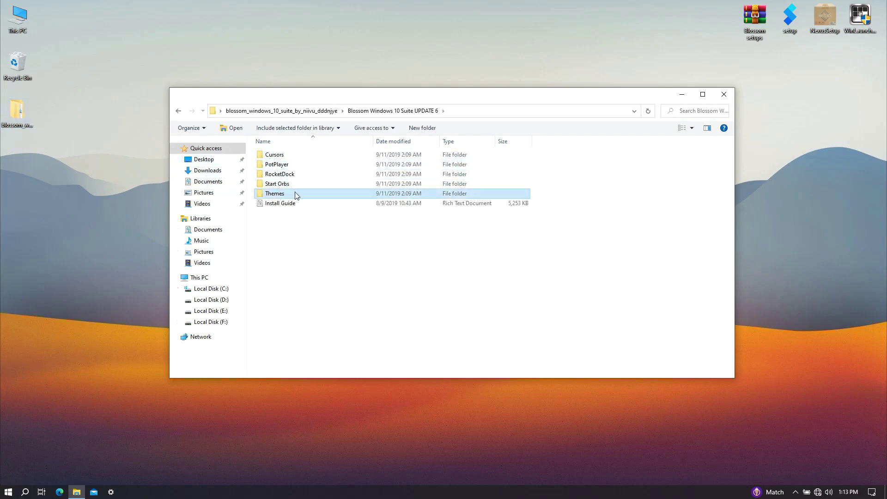
{"action": "double_click", "coordinate": [297, 195]}
{"action": "left_click", "coordinate": [293, 177]}
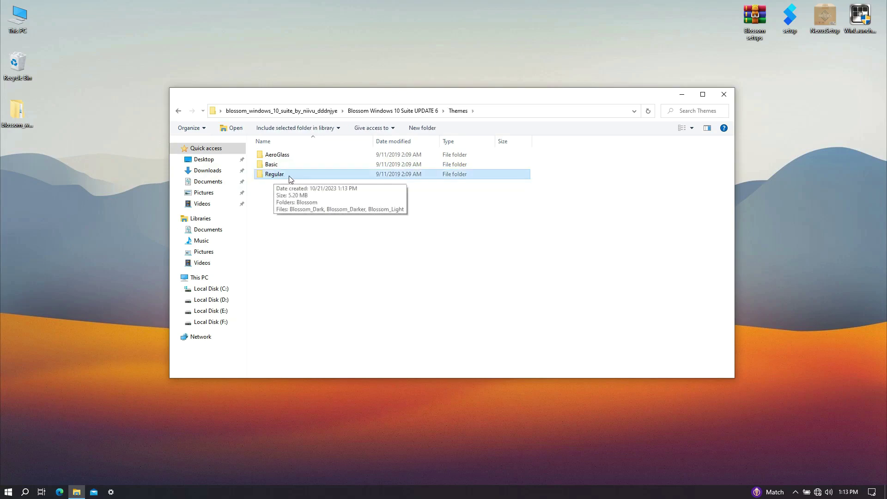
{"action": "double_click", "coordinate": [291, 178]}
{"action": "left_click_drag", "start_coordinate": [286, 195], "coordinate": [287, 157]}
{"action": "right_click", "coordinate": [287, 159]}
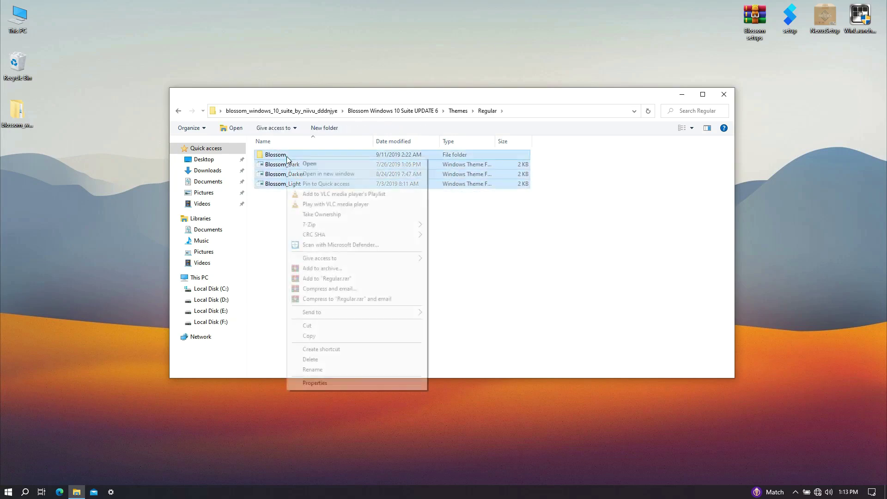
{"action": "left_click", "coordinate": [315, 326]}
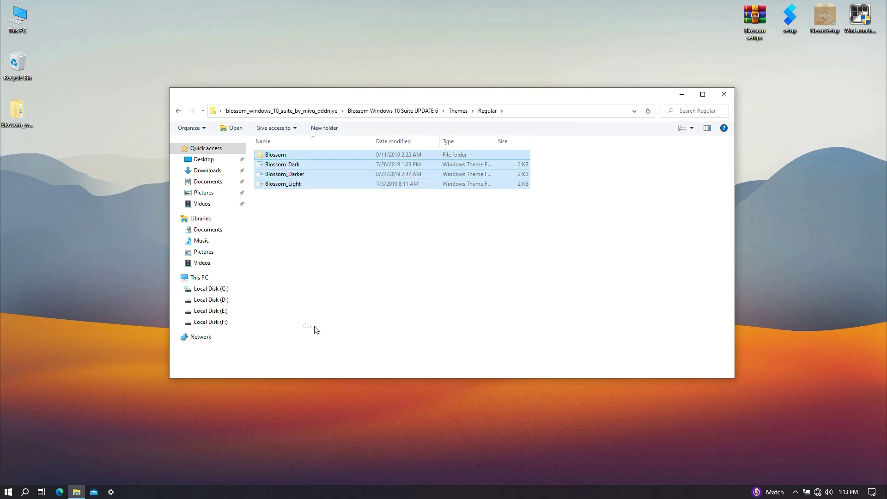
Paste the cut Blossom theme files into C:\Windows\Resources\Themes with administrator permission and close the folder window
{"action": "left_click", "coordinate": [226, 291]}
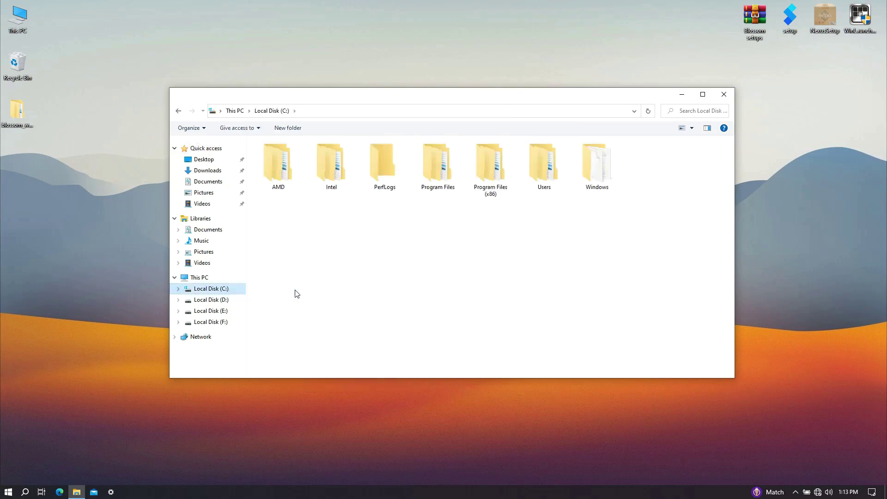
{"action": "double_click", "coordinate": [587, 184]}
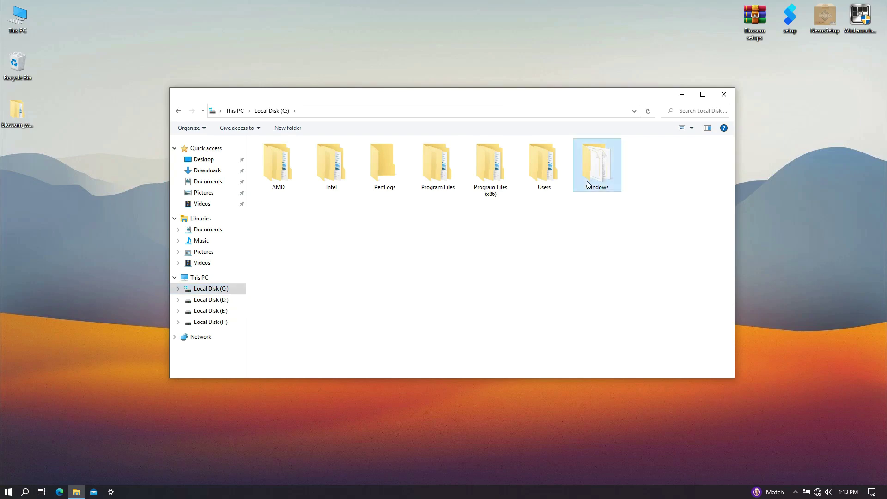
{"action": "scroll", "coordinate": [589, 185], "scroll_direction": "down", "scroll_amount": 10}
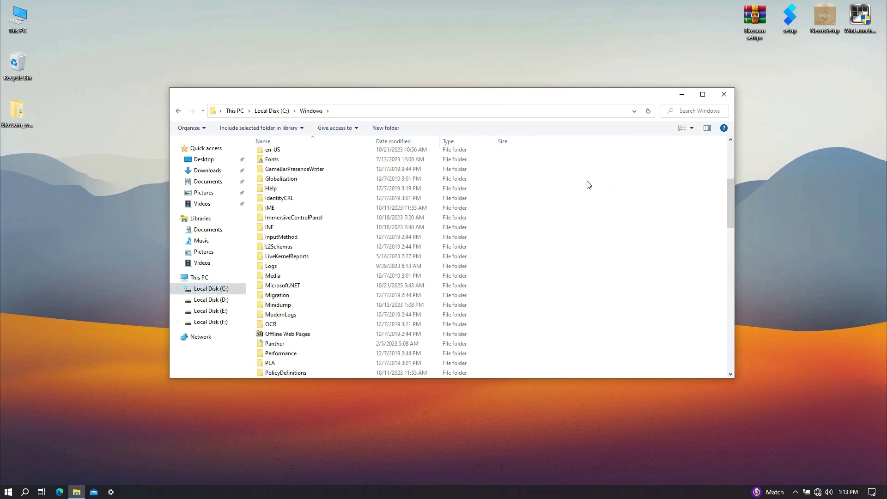
{"action": "scroll", "coordinate": [427, 251], "scroll_direction": "down", "scroll_amount": 2}
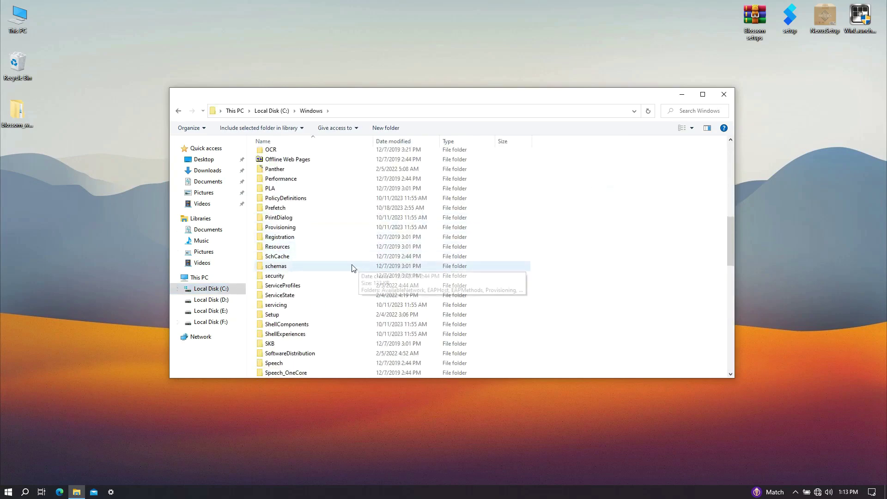
{"action": "left_click", "coordinate": [322, 254]}
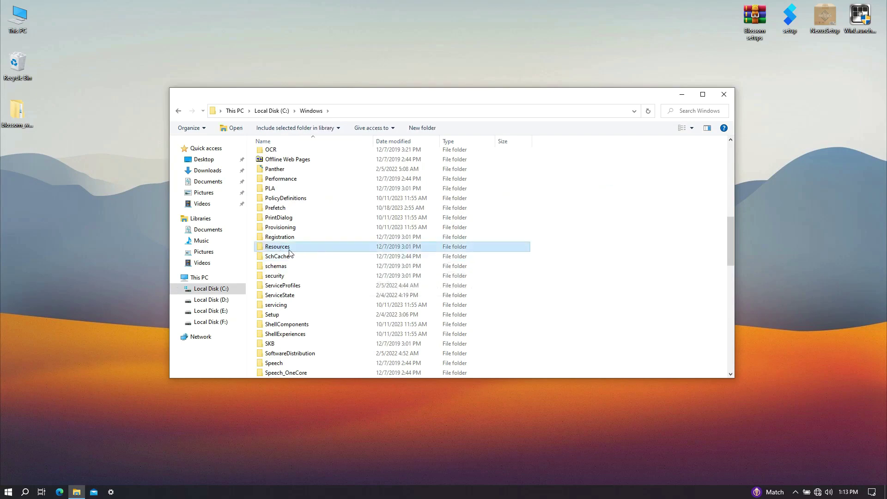
{"action": "double_click", "coordinate": [291, 250]}
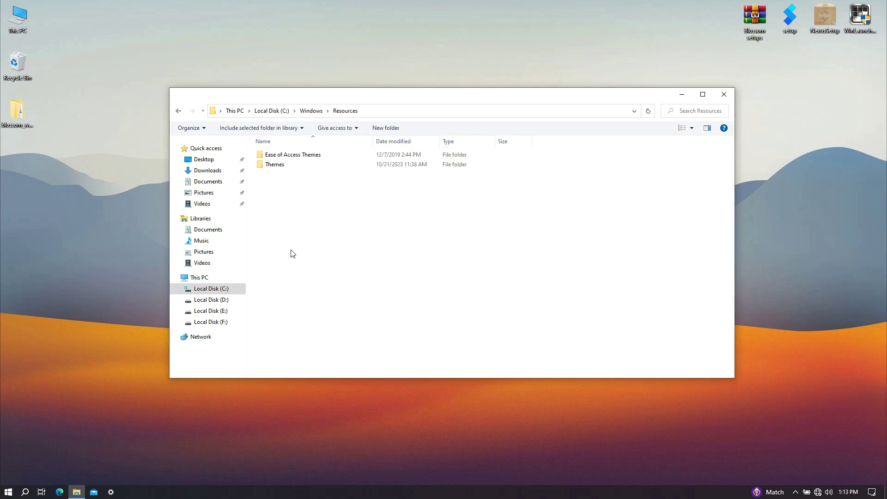
{"action": "double_click", "coordinate": [288, 166]}
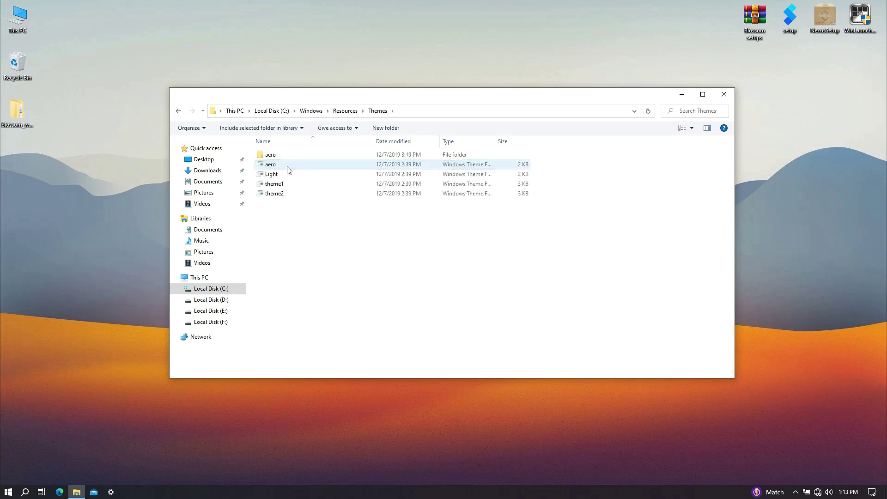
{"action": "right_click", "coordinate": [300, 232]}
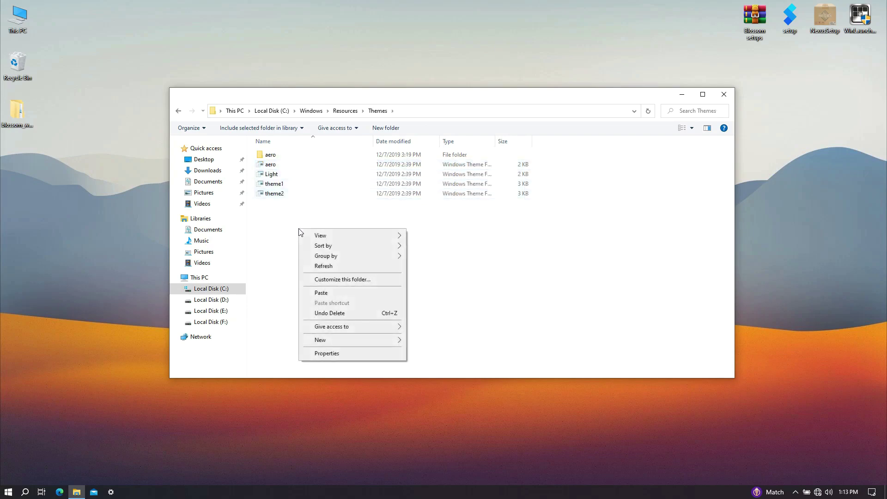
{"action": "left_click", "coordinate": [329, 295]}
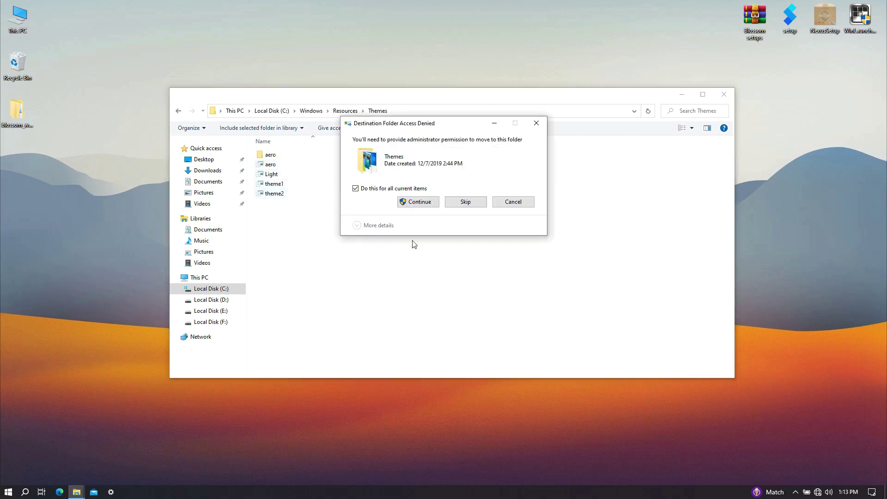
{"action": "left_click", "coordinate": [421, 203]}
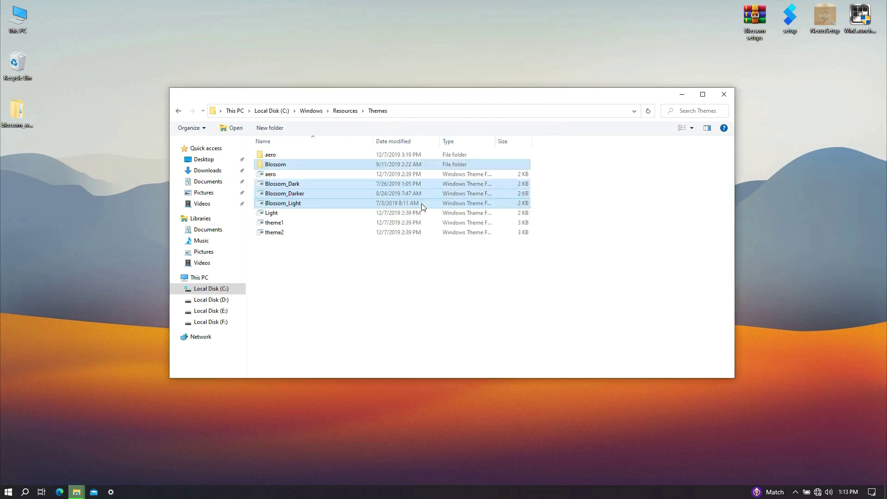
{"action": "left_click", "coordinate": [724, 95]}
Apply the Blossom Light theme in the desktop's personalization settings and close the settings window
{"action": "right_click", "coordinate": [729, 98]}
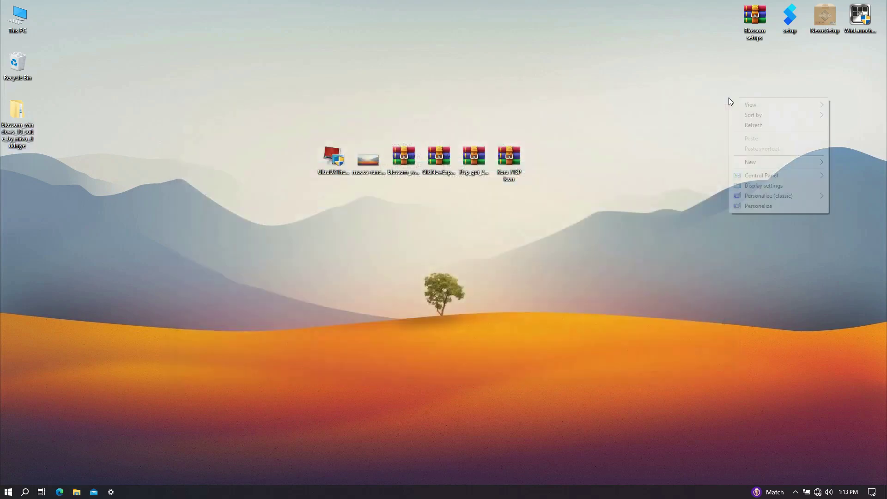
{"action": "left_click", "coordinate": [740, 207]}
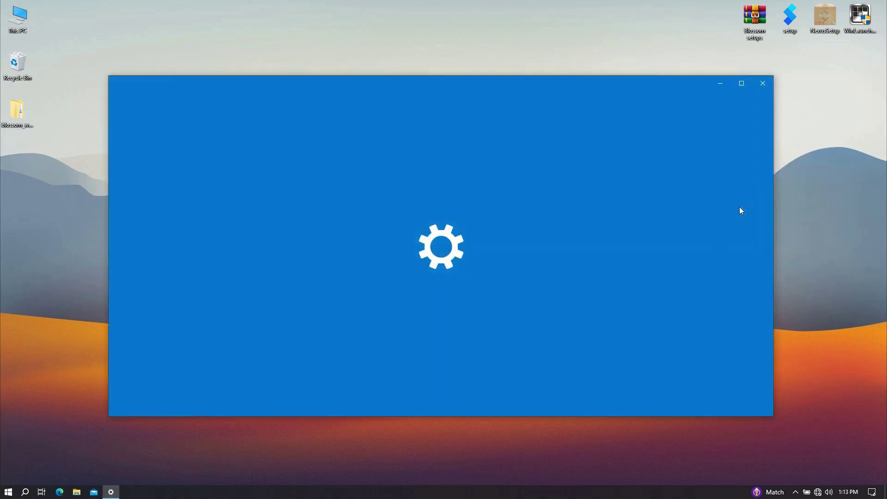
{"action": "scroll", "coordinate": [525, 218], "scroll_direction": "down", "scroll_amount": 1}
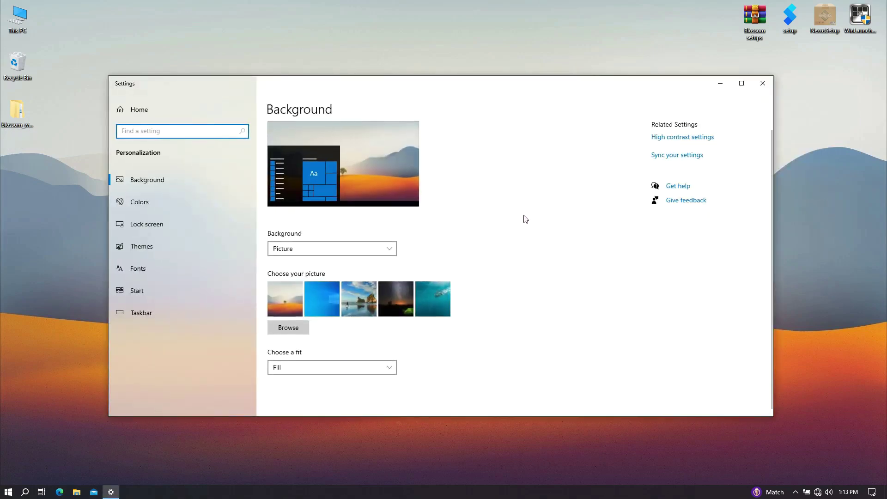
{"action": "left_click", "coordinate": [194, 248]}
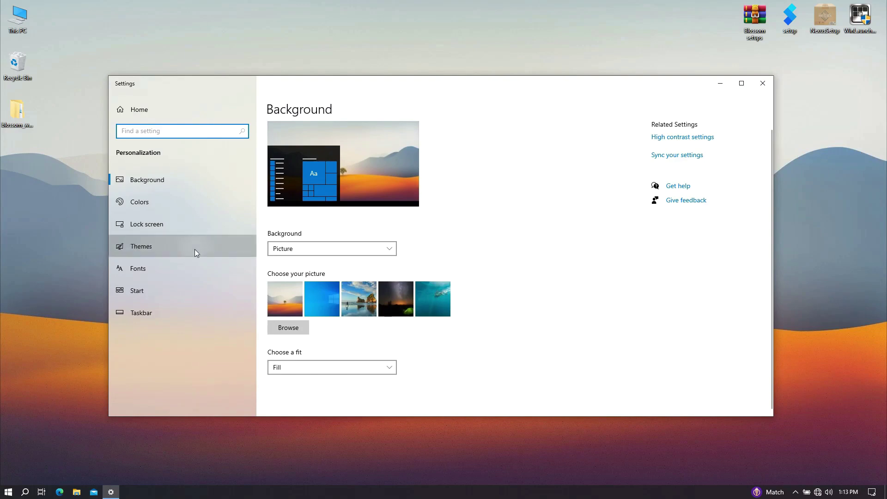
{"action": "scroll", "coordinate": [417, 246], "scroll_direction": "down", "scroll_amount": 5}
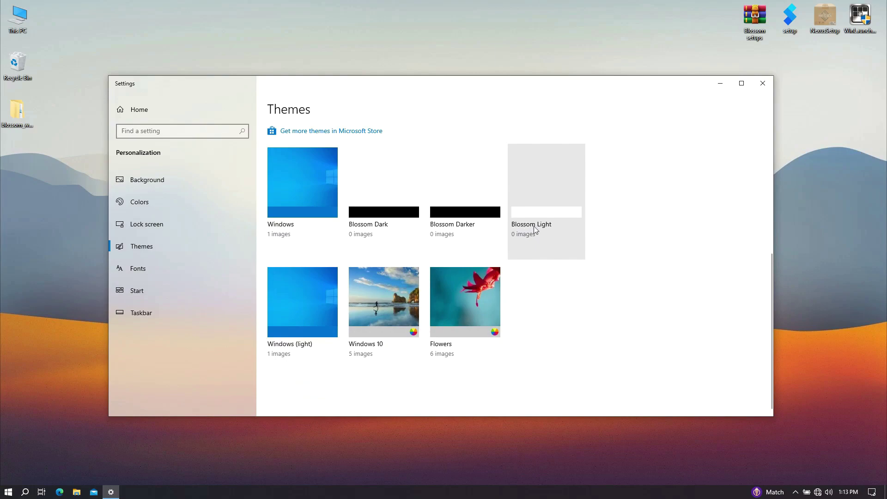
{"action": "left_click", "coordinate": [536, 197]}
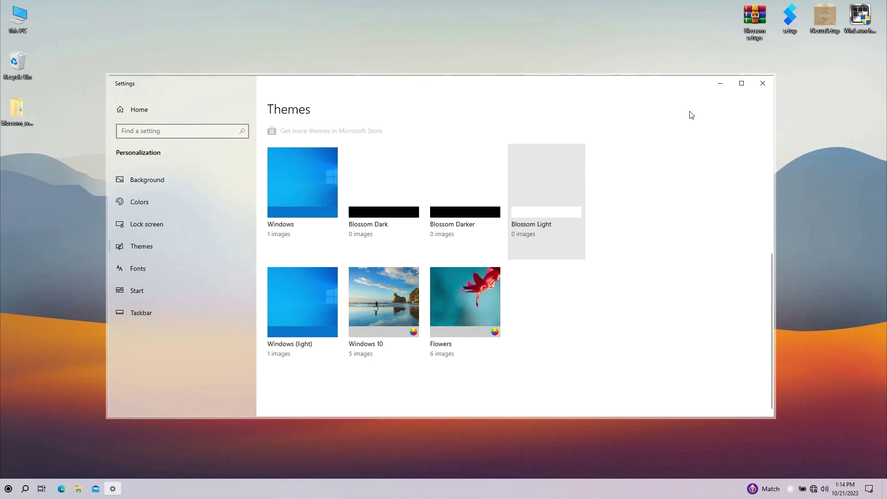
{"action": "left_click", "coordinate": [757, 90]}
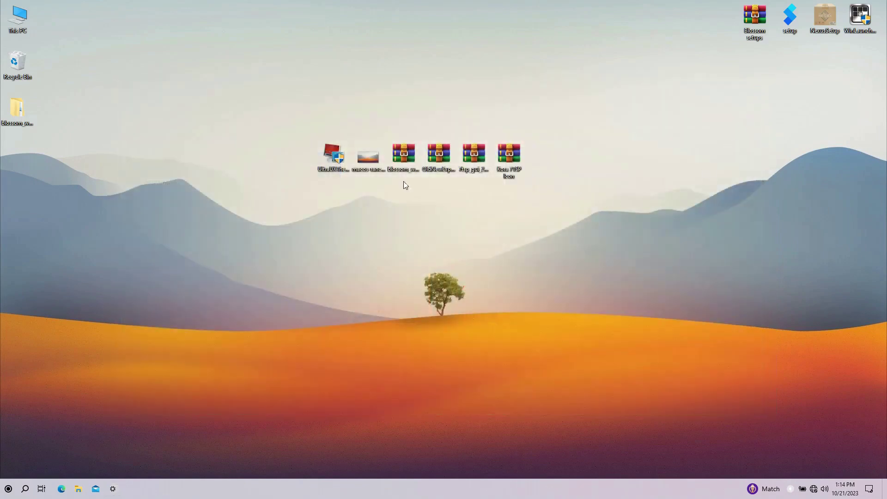
Examine the themed This PC window both maximized and at normal size, and close it
{"action": "double_click", "coordinate": [14, 24]}
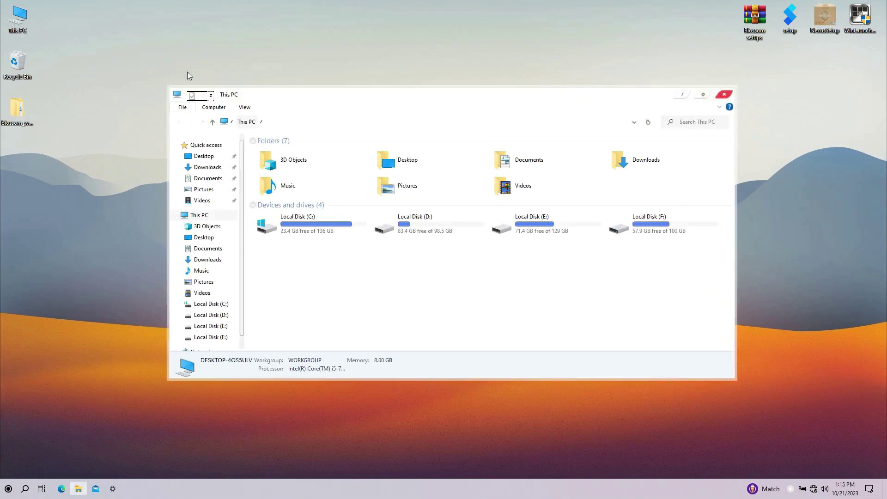
{"action": "double_click", "coordinate": [285, 94]}
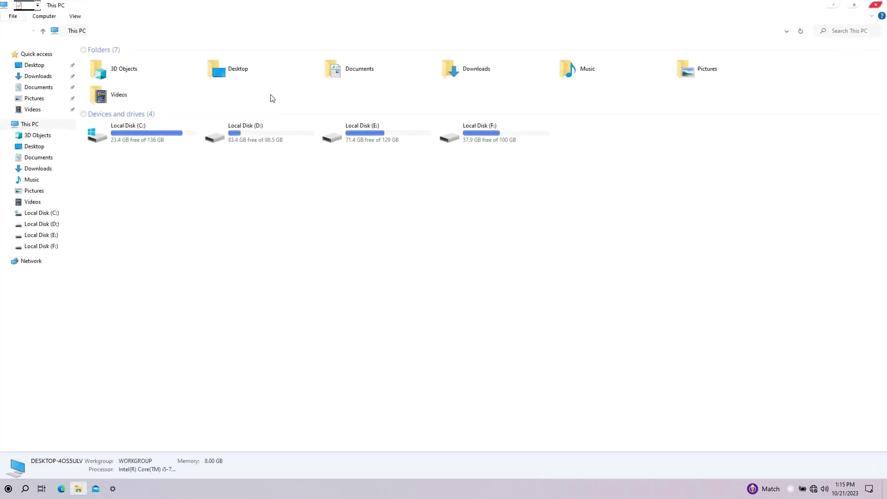
{"action": "double_click", "coordinate": [303, 6]}
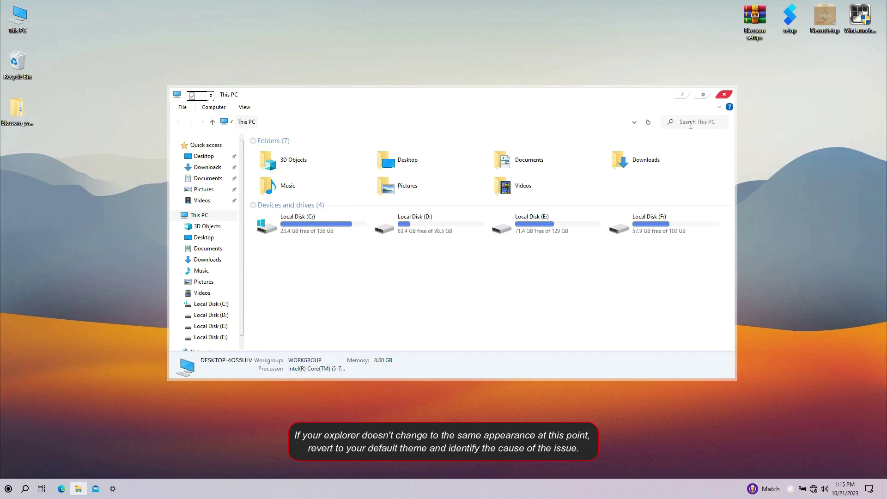
{"action": "left_click", "coordinate": [724, 95]}
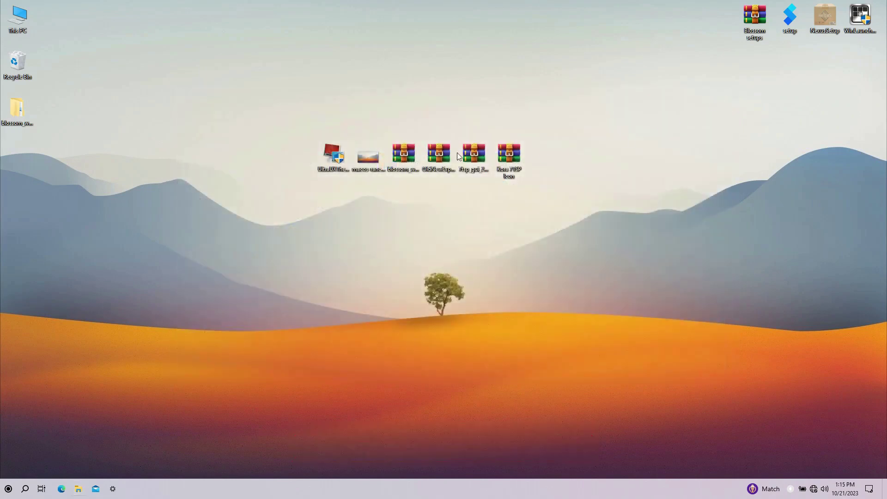
Extract the OldNewExplorer archive to its own OldNewExplorer folder on the desktop
{"action": "right_click", "coordinate": [432, 157]}
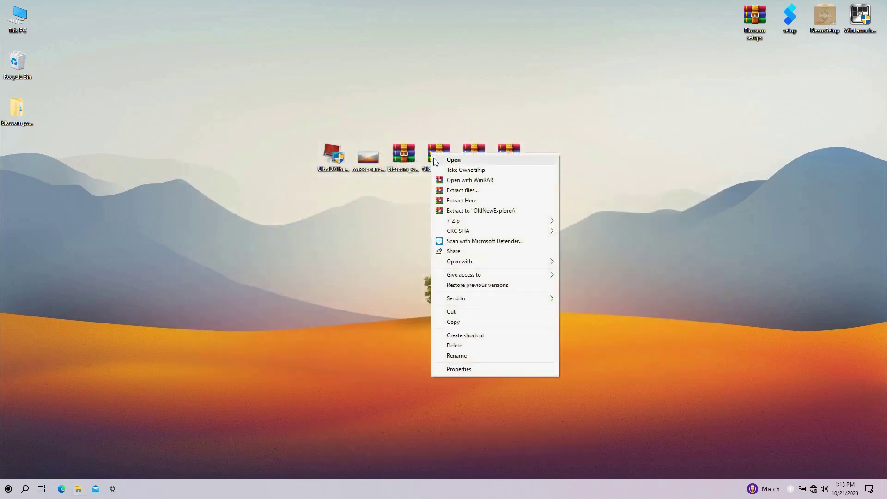
{"action": "left_click", "coordinate": [444, 190]}
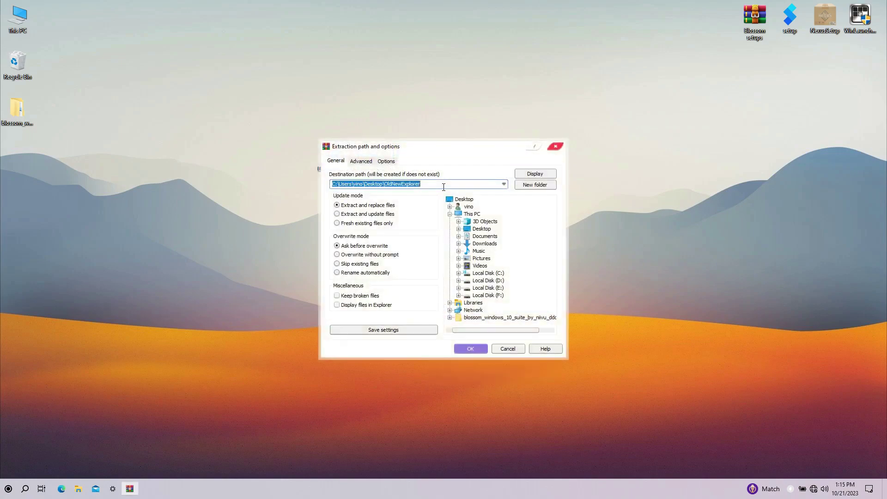
{"action": "left_click", "coordinate": [469, 347]}
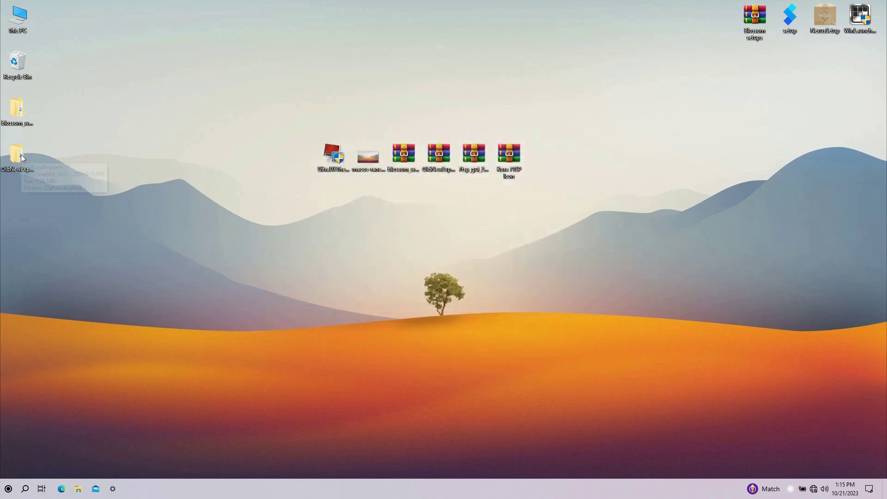
Run OldNewExplorerCfg as administrator from the inner OldNewExplorer folder of the extracted archive
{"action": "double_click", "coordinate": [21, 154]}
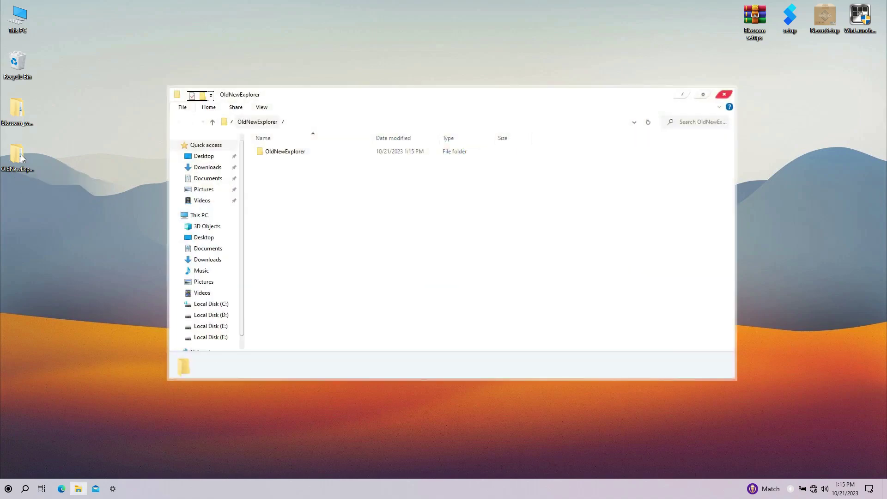
{"action": "double_click", "coordinate": [293, 153]}
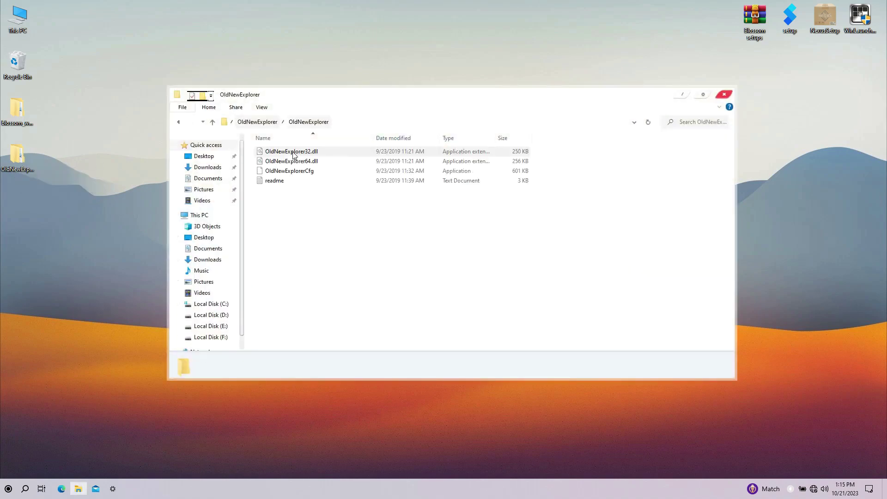
{"action": "right_click", "coordinate": [274, 171]}
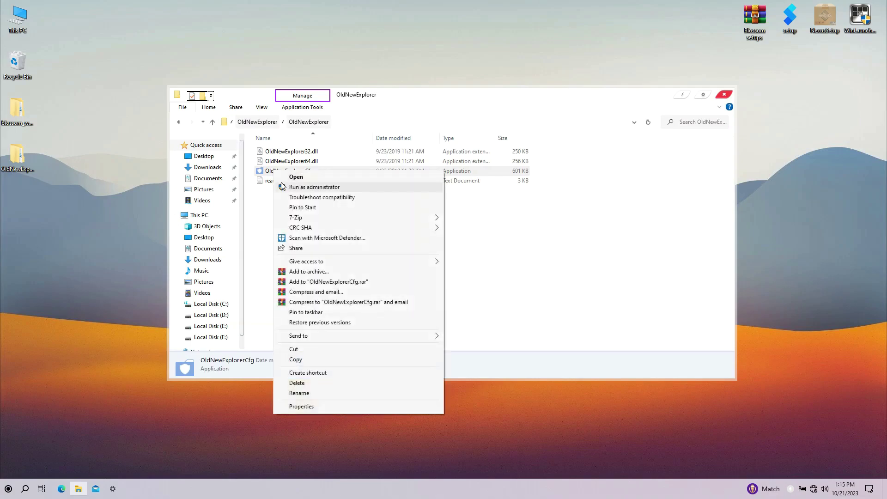
{"action": "left_click", "coordinate": [283, 186]}
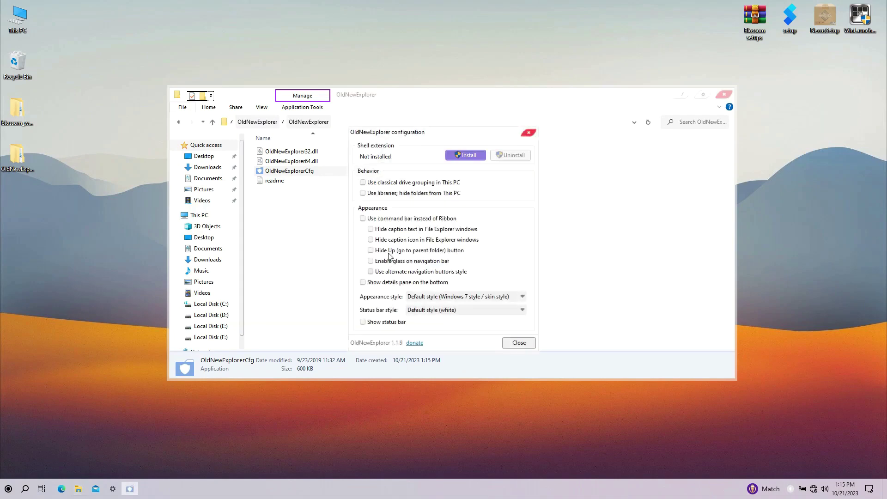
Enable classical drive grouping, libraries instead of folders, the command bar, and hiding of the caption text, caption icon and Up button in the configuration
{"action": "left_click", "coordinate": [363, 182]}
{"action": "left_click", "coordinate": [362, 218]}
{"action": "left_click", "coordinate": [370, 229]}
{"action": "left_click", "coordinate": [371, 239]}
{"action": "left_click", "coordinate": [371, 250]}
{"action": "left_click", "coordinate": [371, 271]}
{"action": "left_click", "coordinate": [370, 261]}
{"action": "left_click", "coordinate": [371, 261]}
{"action": "left_click", "coordinate": [370, 271]}
Install the OldNewExplorer shell extension and open This PC to check the changed Explorer layout
{"action": "left_click", "coordinate": [473, 160]}
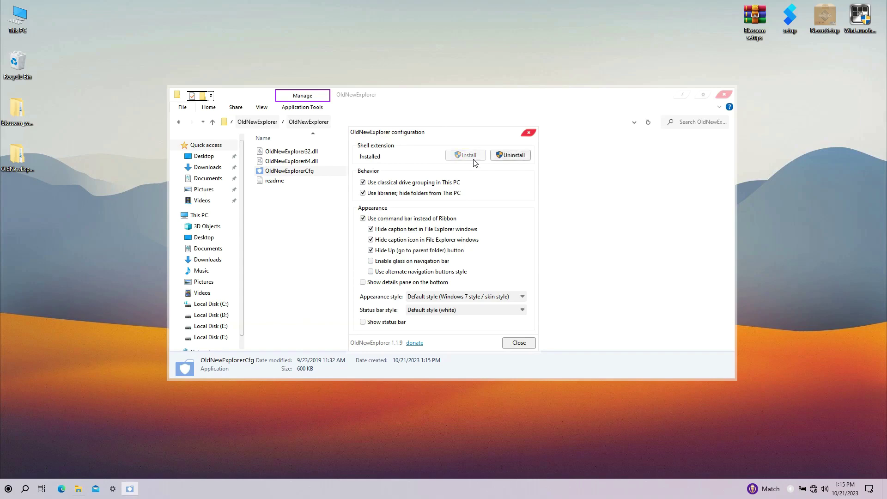
{"action": "double_click", "coordinate": [29, 21]}
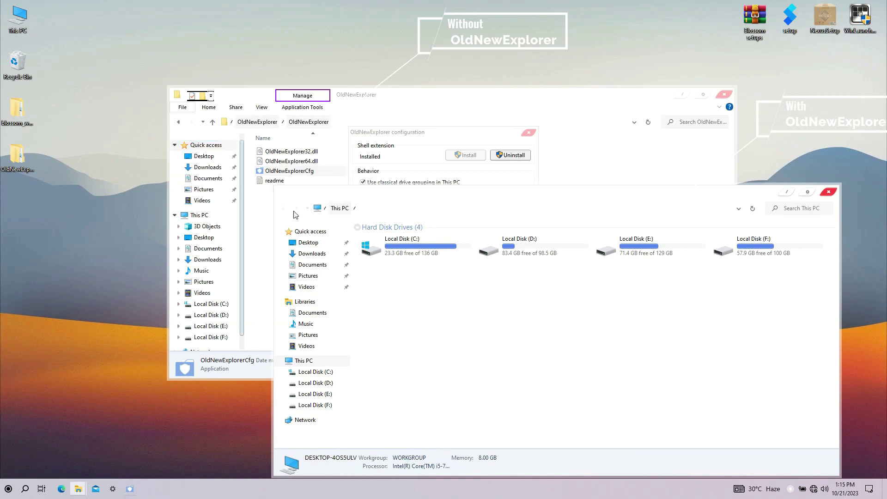
Close the This PC window, the OldNewExplorer configuration dialog and the OldNewExplorer folder
{"action": "left_click_drag", "start_coordinate": [397, 200], "coordinate": [309, 127]}
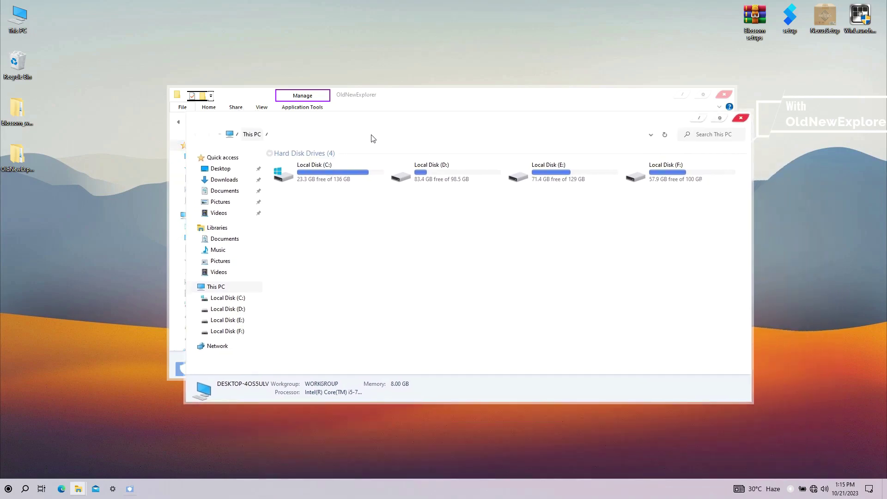
{"action": "left_click", "coordinate": [740, 118]}
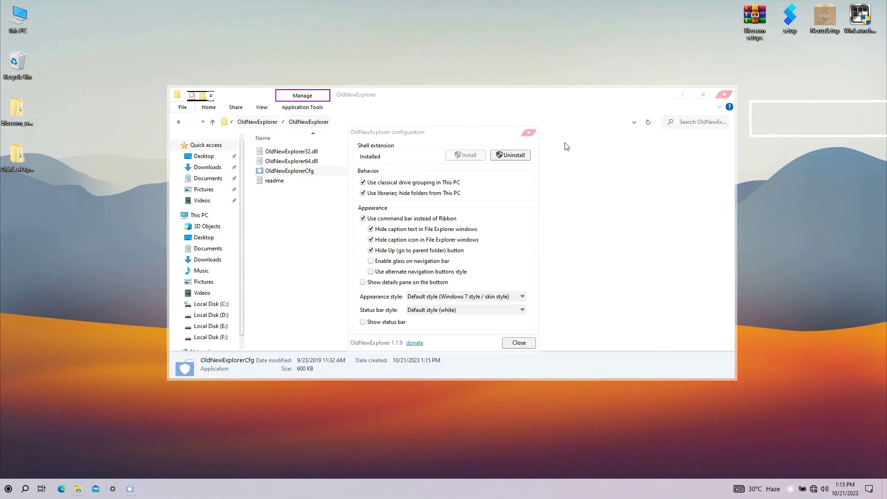
{"action": "left_click", "coordinate": [528, 134]}
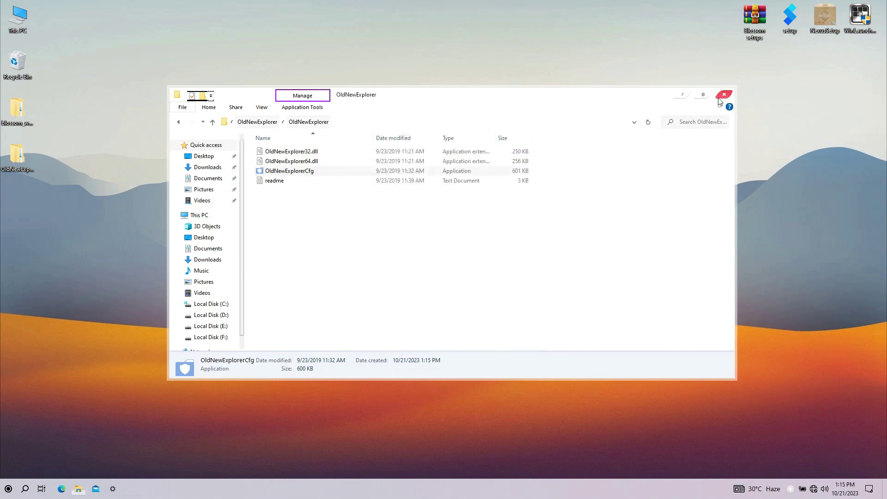
{"action": "left_click", "coordinate": [723, 95]}
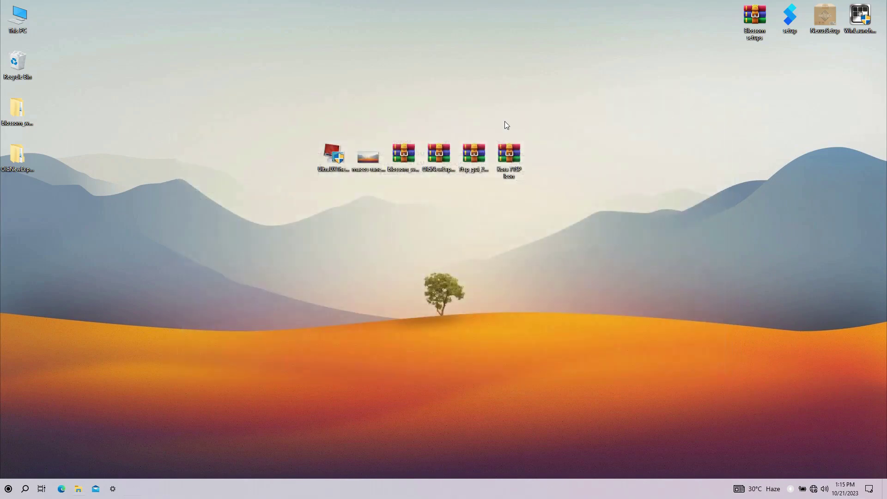
Install the Regular cursor set from the extracted Blossom suite's Cursors folder using its Install setup information file
{"action": "double_click", "coordinate": [21, 114]}
{"action": "double_click", "coordinate": [332, 165]}
{"action": "left_click", "coordinate": [301, 165]}
{"action": "double_click", "coordinate": [308, 167]}
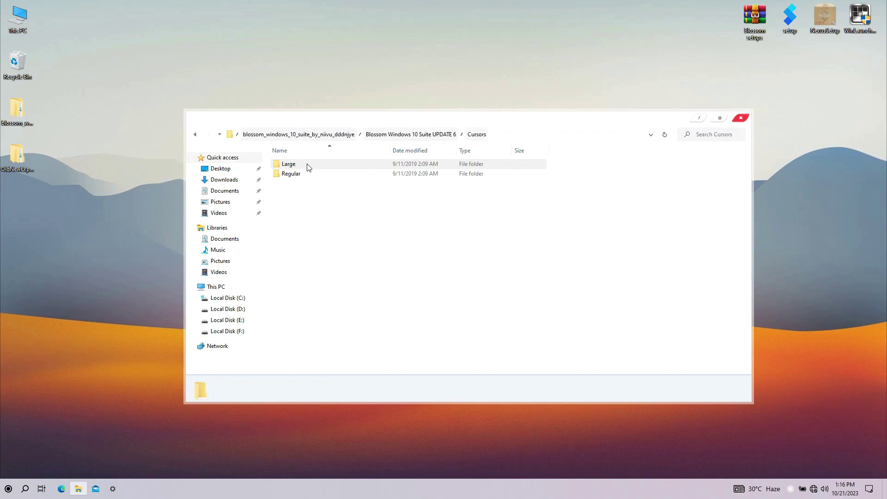
{"action": "left_click", "coordinate": [296, 175]}
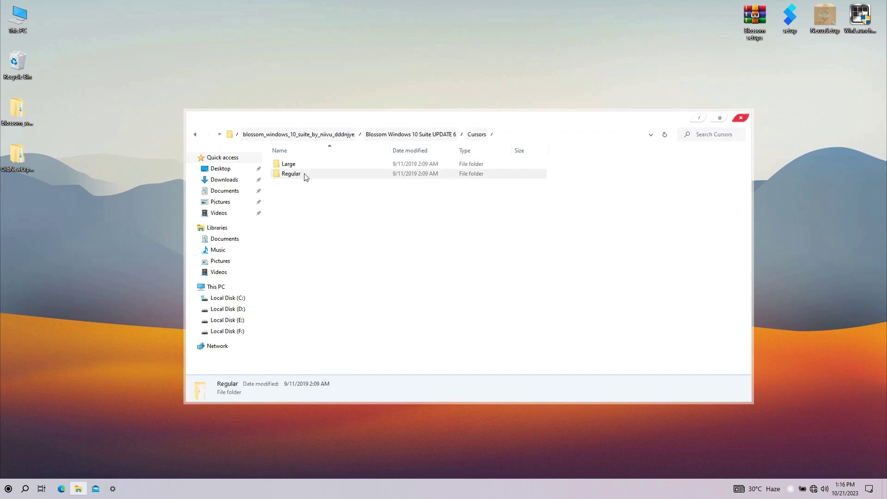
{"action": "double_click", "coordinate": [306, 176]}
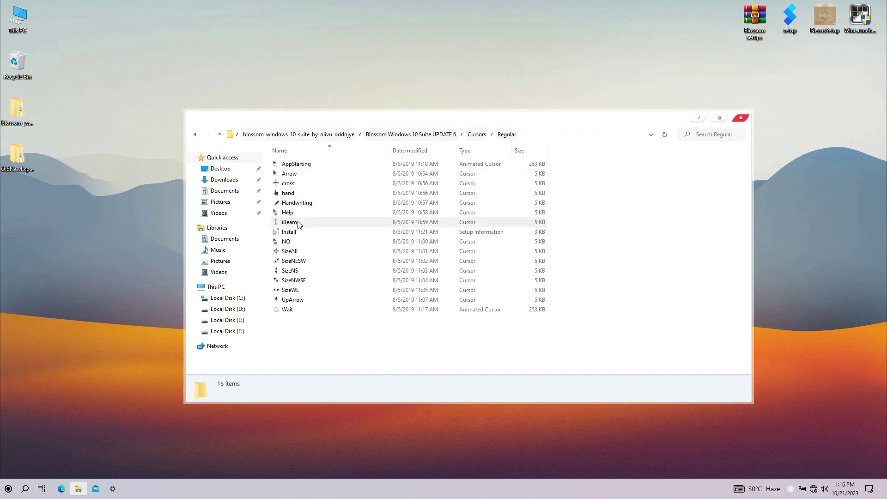
{"action": "left_click", "coordinate": [288, 233]}
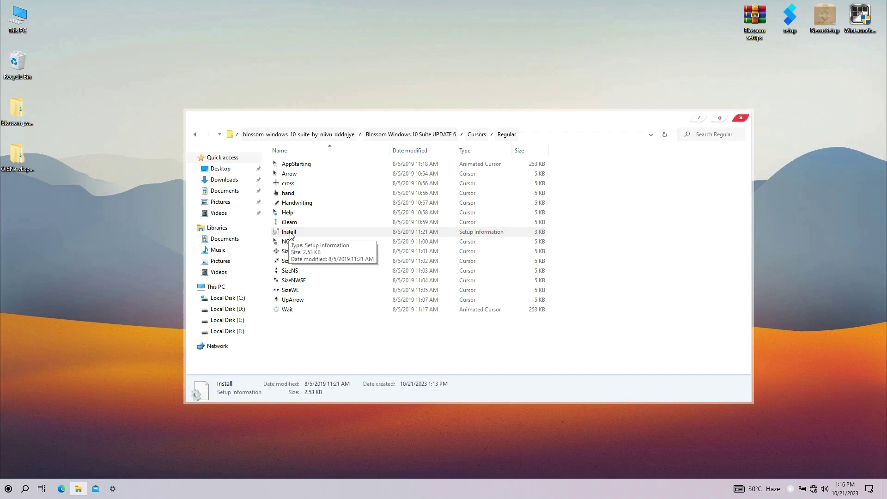
{"action": "right_click", "coordinate": [291, 235]}
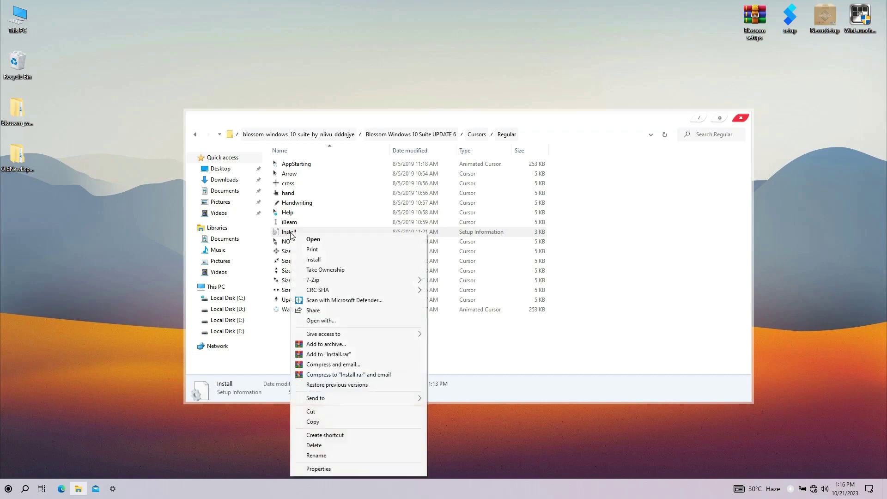
{"action": "left_click", "coordinate": [302, 260]}
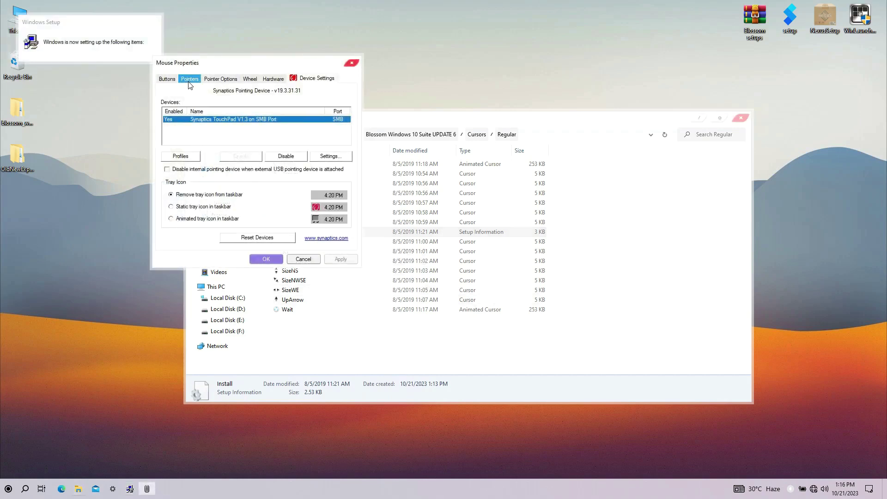
Set the mouse pointer scheme to Suru and confirm replacing the original scheme of that name
{"action": "left_click", "coordinate": [190, 79]}
{"action": "left_click", "coordinate": [187, 104]}
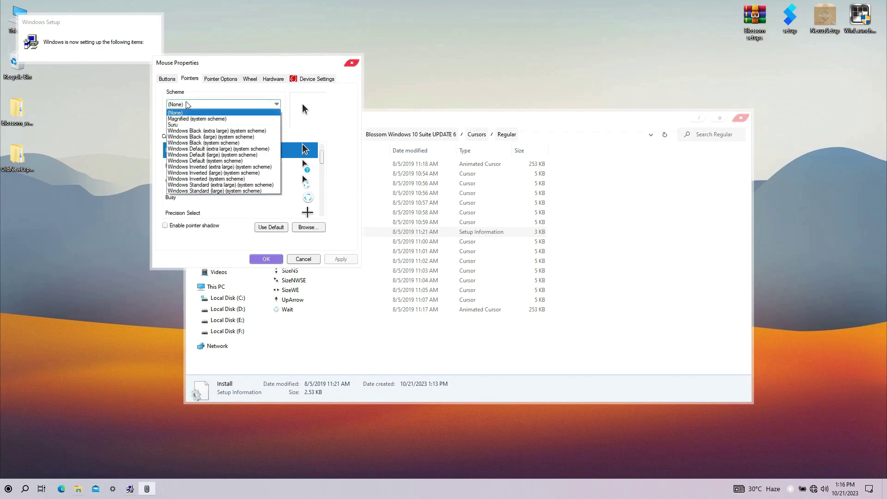
{"action": "left_click", "coordinate": [178, 124]}
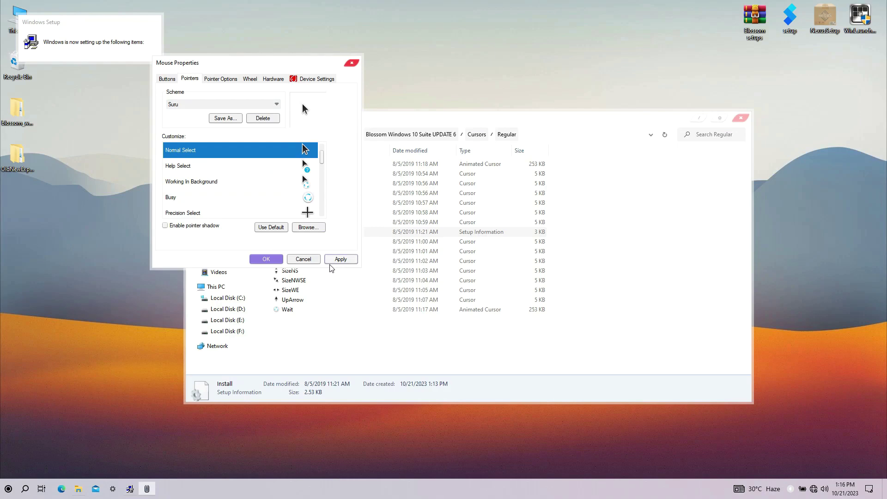
{"action": "left_click", "coordinate": [280, 259]}
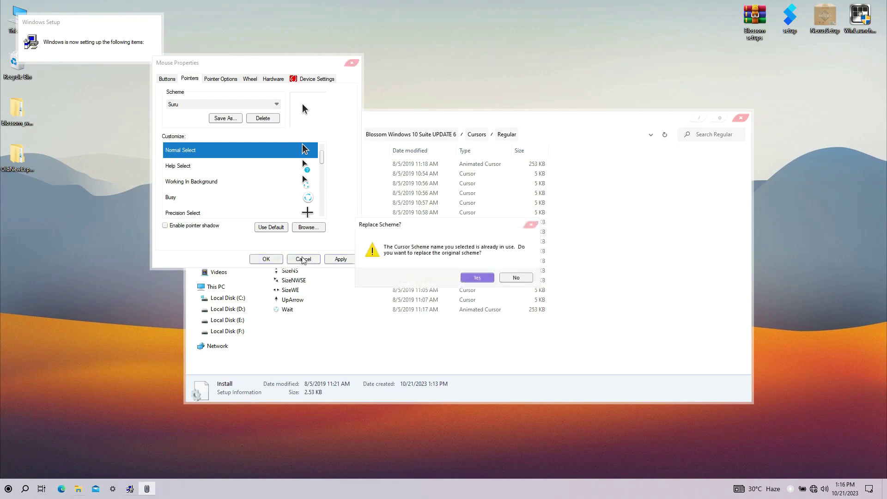
{"action": "left_click", "coordinate": [463, 275]}
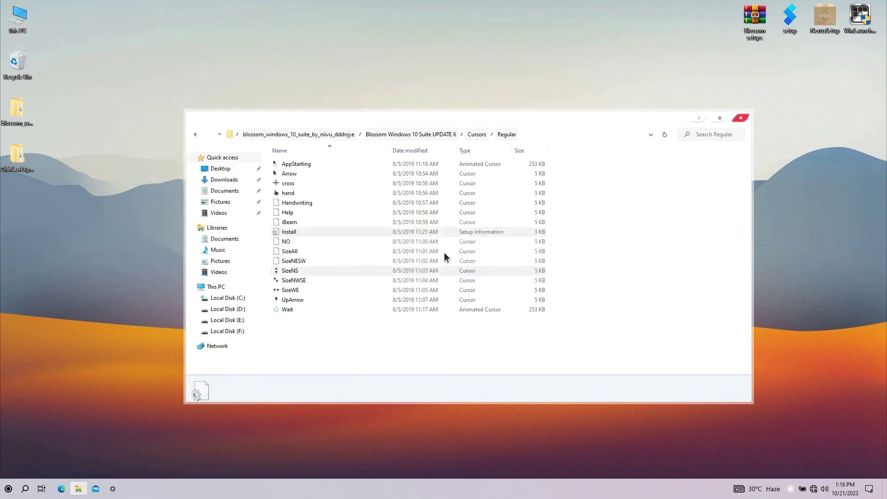
Check the new pointers in the Explorer window at Quick access and close the window
{"action": "left_click", "coordinate": [208, 160]}
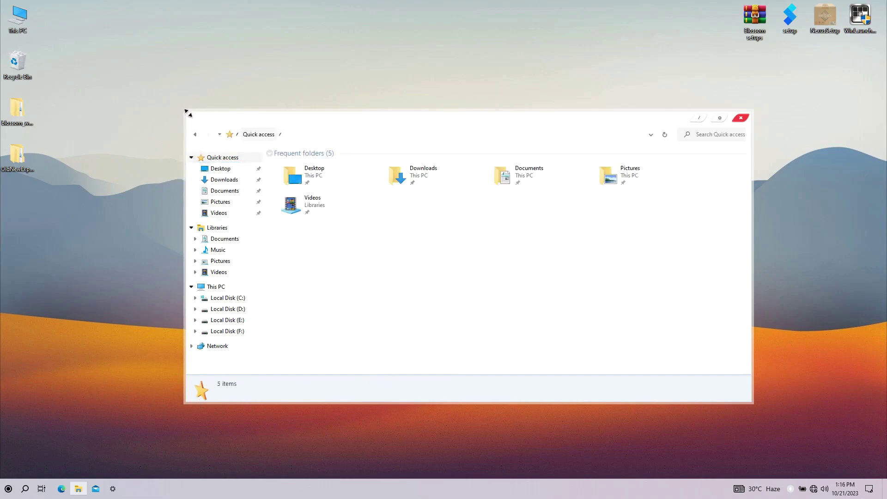
{"action": "right_click", "coordinate": [281, 120]}
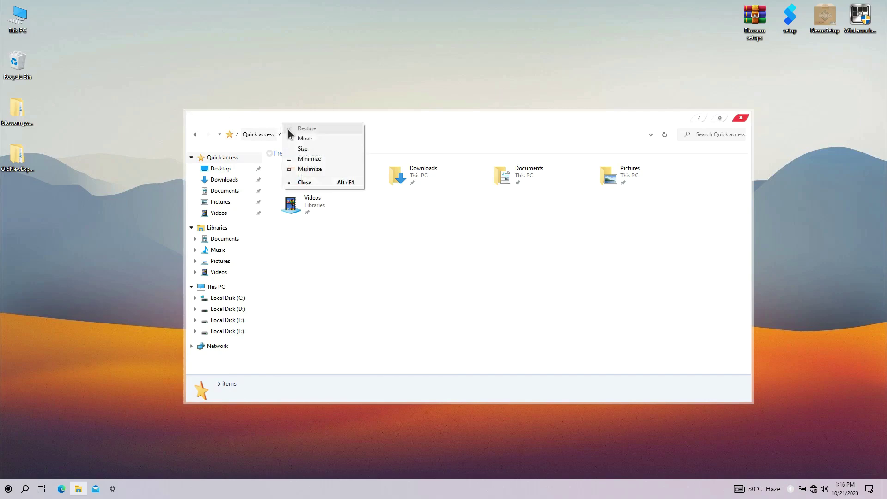
{"action": "left_click", "coordinate": [305, 139]}
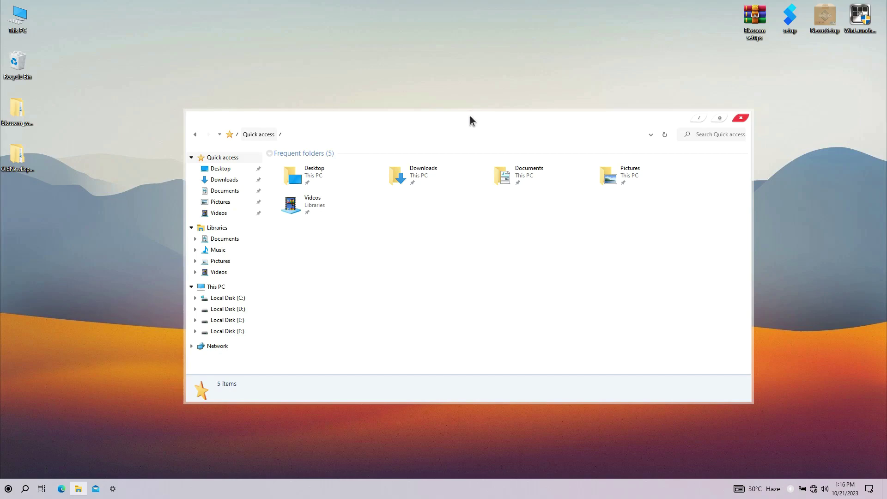
{"action": "left_click", "coordinate": [739, 118]}
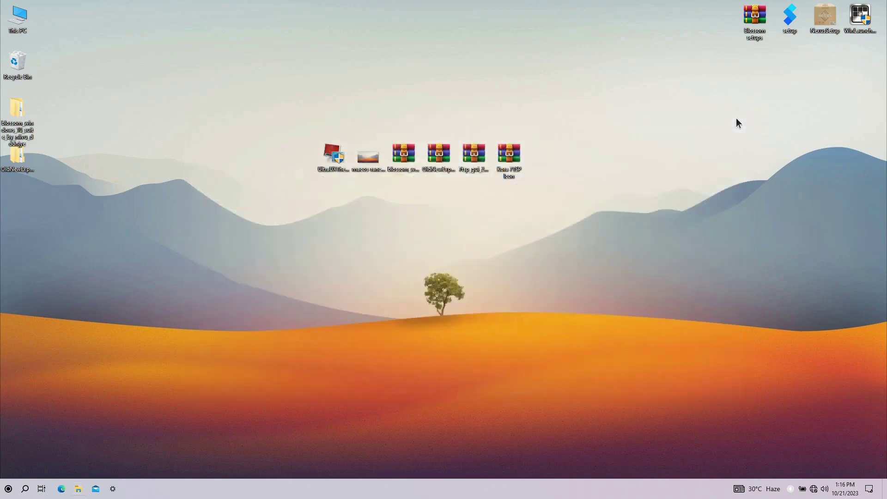
Open This PC, hide its details pane and close the window
{"action": "double_click", "coordinate": [25, 17]}
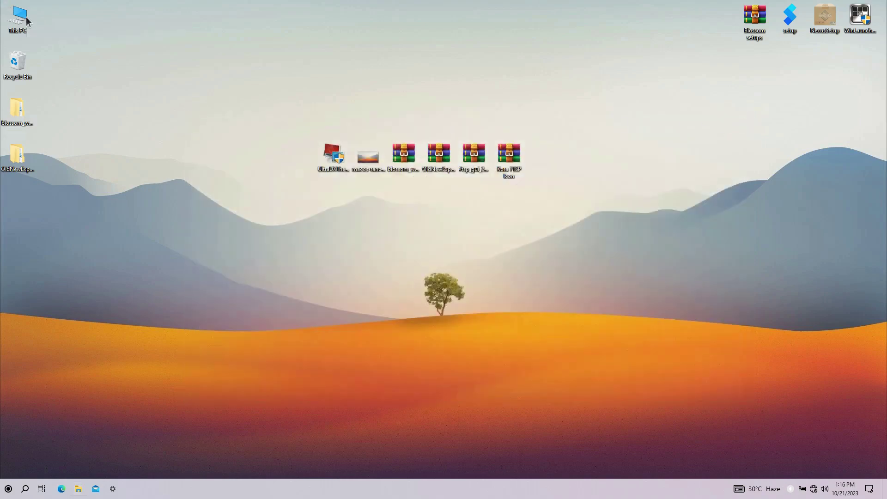
{"action": "left_click_drag", "start_coordinate": [389, 119], "coordinate": [386, 110]}
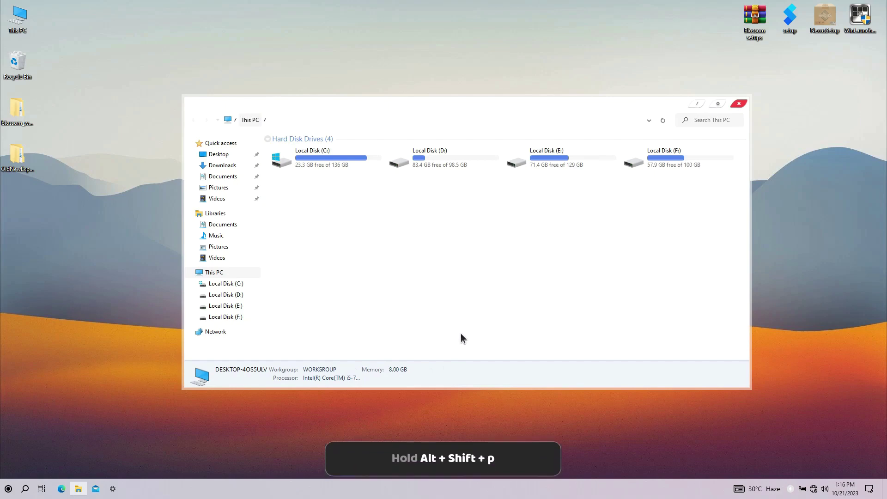
{"action": "key", "text": "alt+shift+p"}
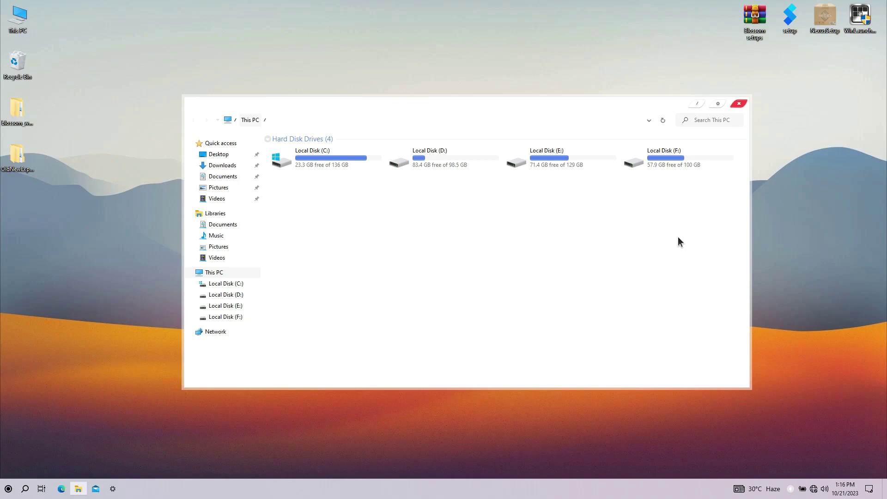
{"action": "left_click", "coordinate": [737, 105]}
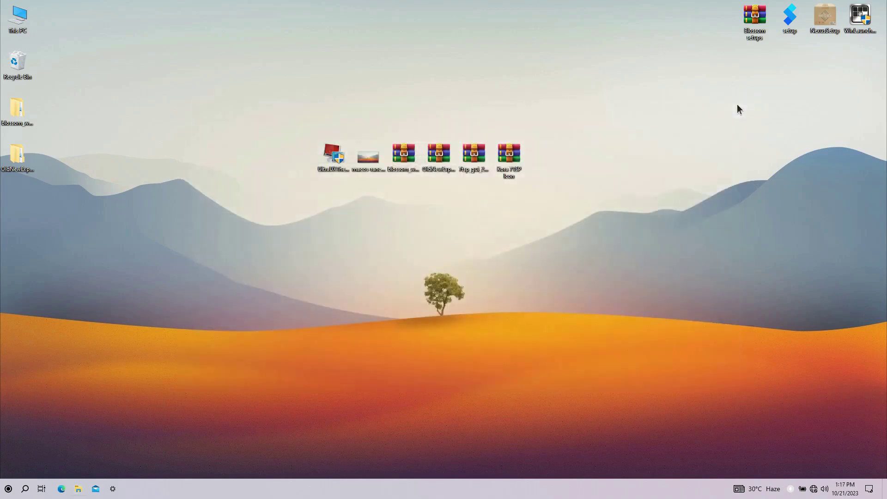
Extract the 7tsp_gui_2019_edition archive to its own folder on the desktop
{"action": "right_click", "coordinate": [471, 154]}
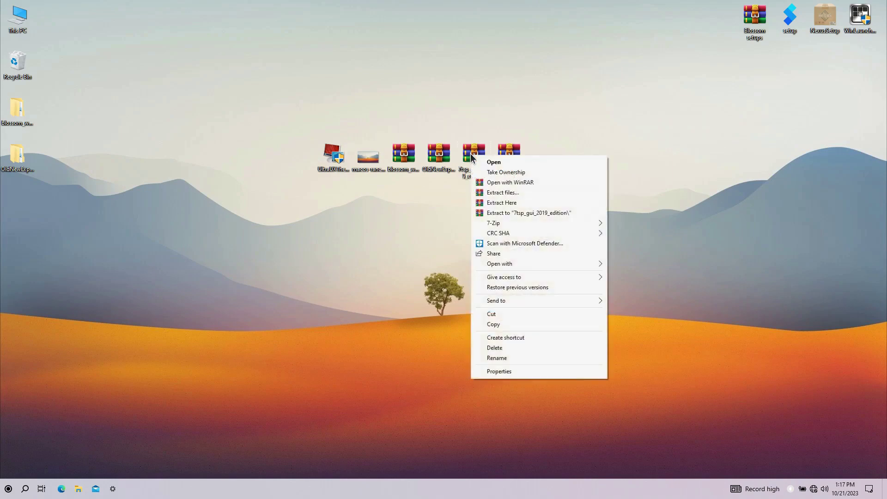
{"action": "left_click", "coordinate": [498, 192]}
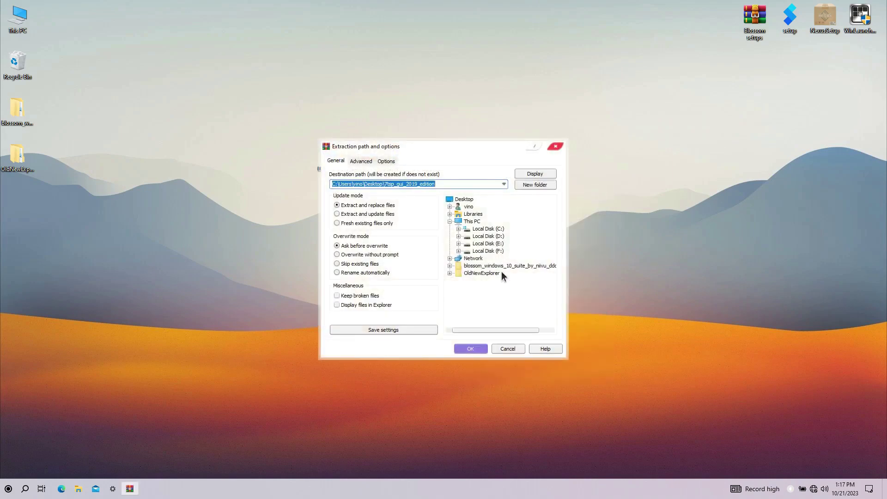
{"action": "left_click", "coordinate": [459, 348]}
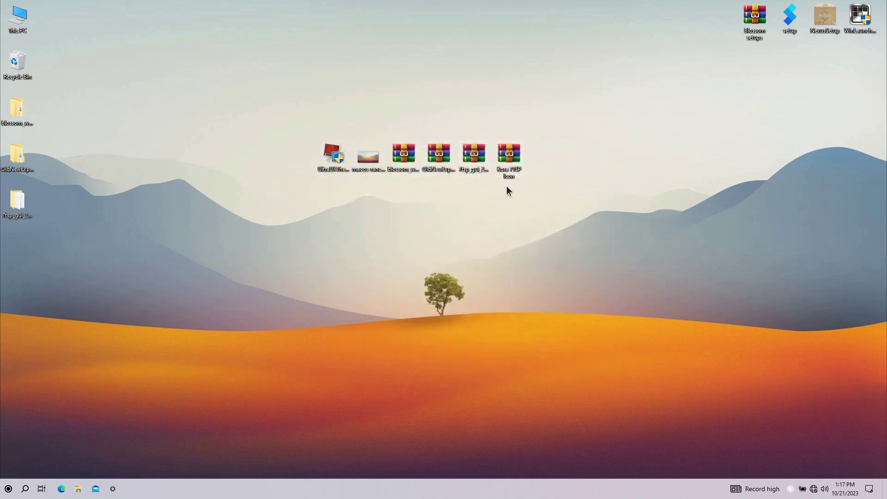
Extract the Kora 7TSP Icon archive to its own folder on the desktop
{"action": "right_click", "coordinate": [509, 155]}
{"action": "left_click", "coordinate": [526, 200]}
{"action": "left_click", "coordinate": [473, 350]}
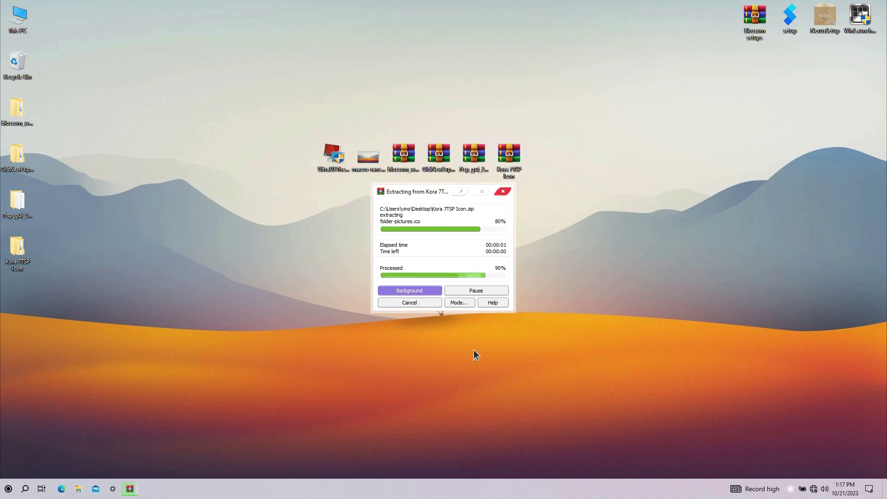
Rename the yellow icon pack in the 7TSP Kora Icon Packs folder as 7TSP Kora Yellow.7z and close the folder
{"action": "double_click", "coordinate": [29, 248]}
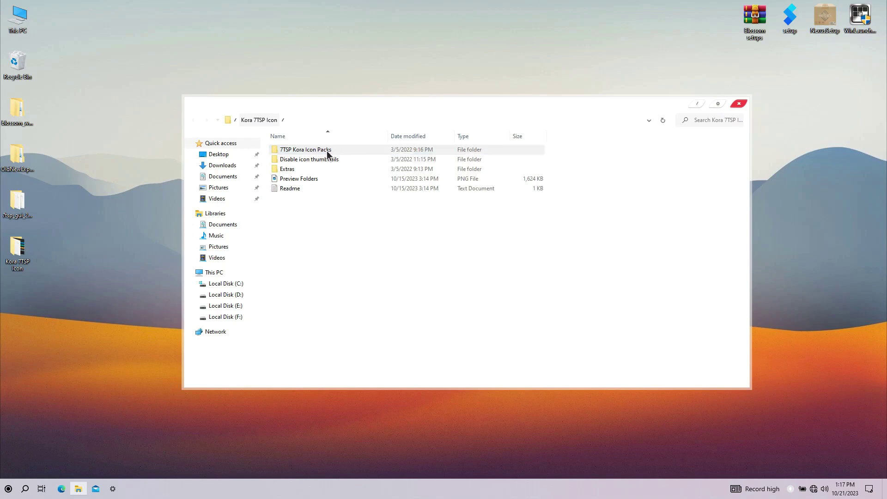
{"action": "double_click", "coordinate": [303, 150]}
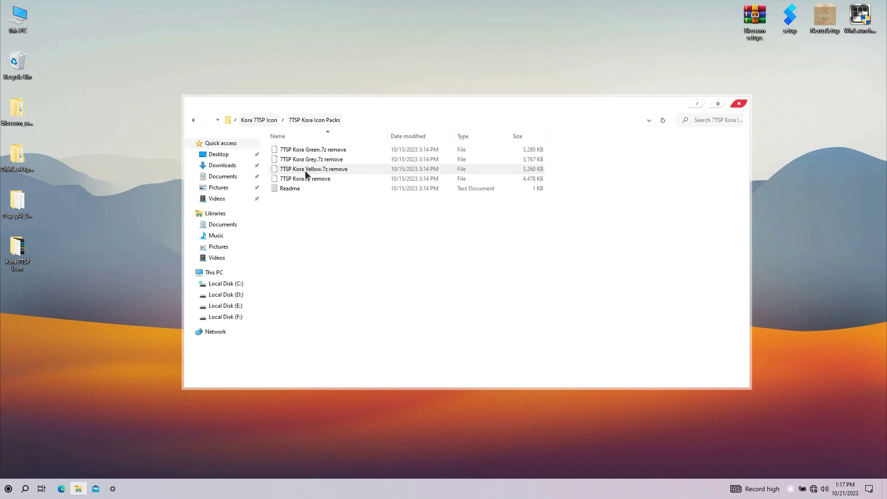
{"action": "right_click", "coordinate": [332, 169]}
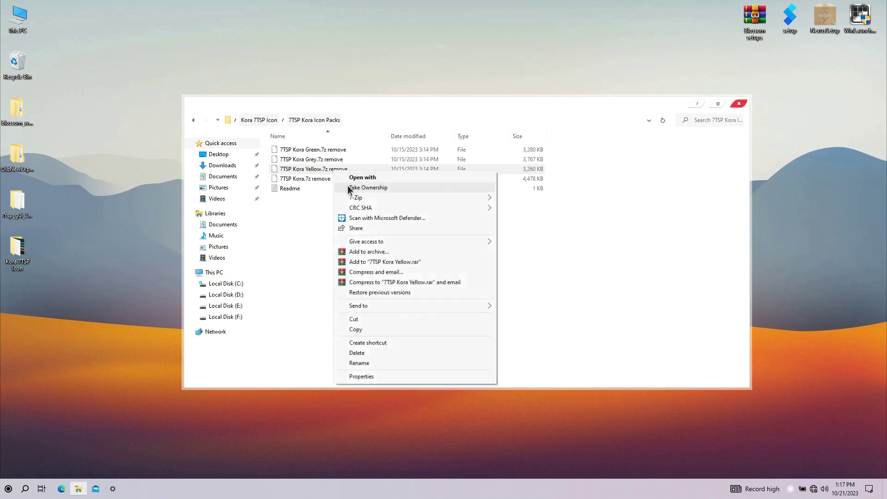
{"action": "left_click", "coordinate": [375, 362]}
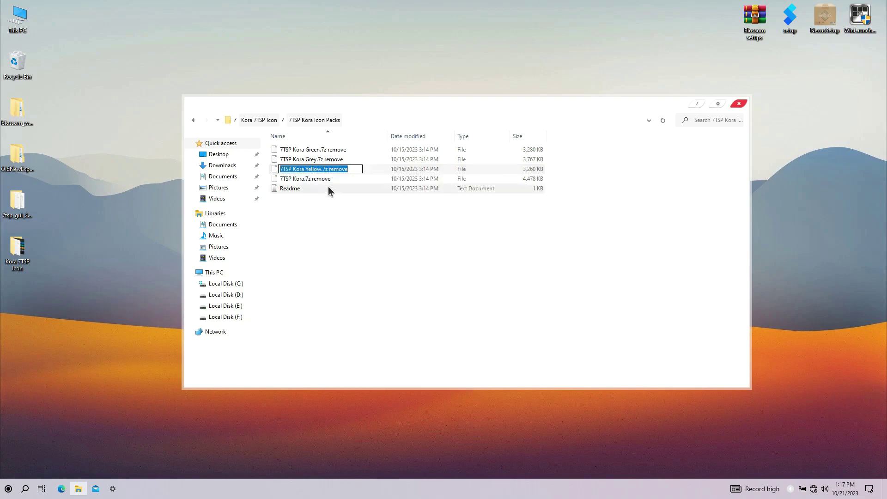
{"action": "left_click", "coordinate": [329, 169]}
{"action": "left_click_drag", "start_coordinate": [328, 169], "coordinate": [357, 170]}
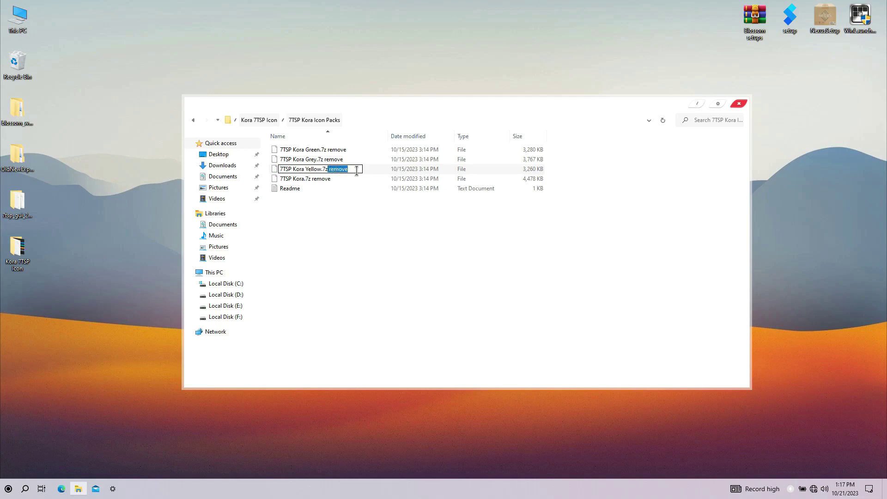
{"action": "left_click", "coordinate": [356, 170]}
{"action": "key", "text": "Return"}
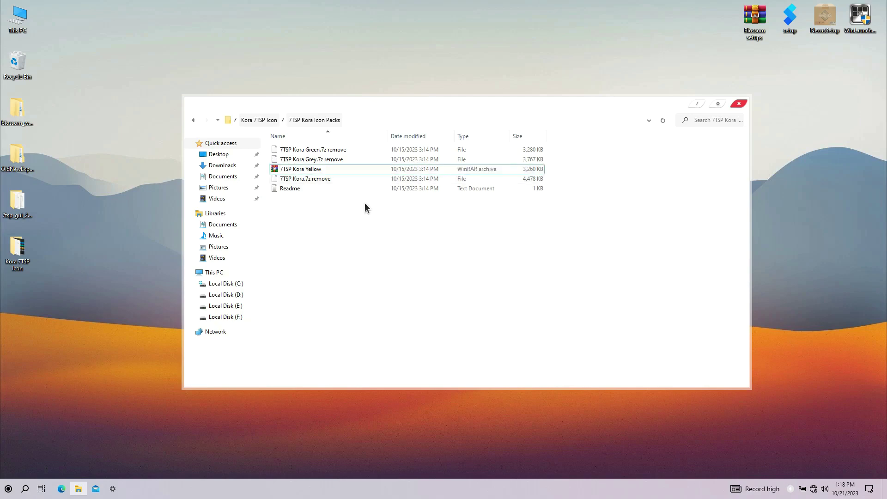
{"action": "left_click", "coordinate": [739, 104]}
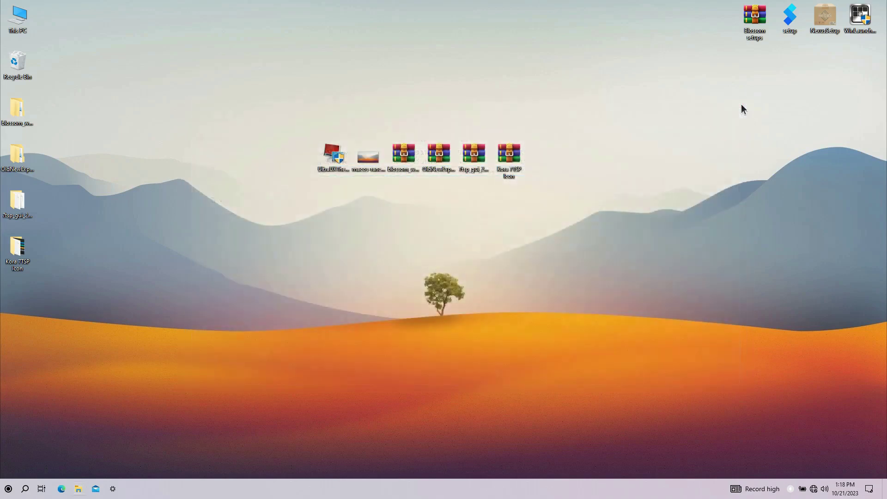
In the 7tsp_gui_2019_edition folder, rename the 7tsp GUI file as 7tsp GUI v0.6(2019).exe and accept the extension change
{"action": "double_click", "coordinate": [22, 200]}
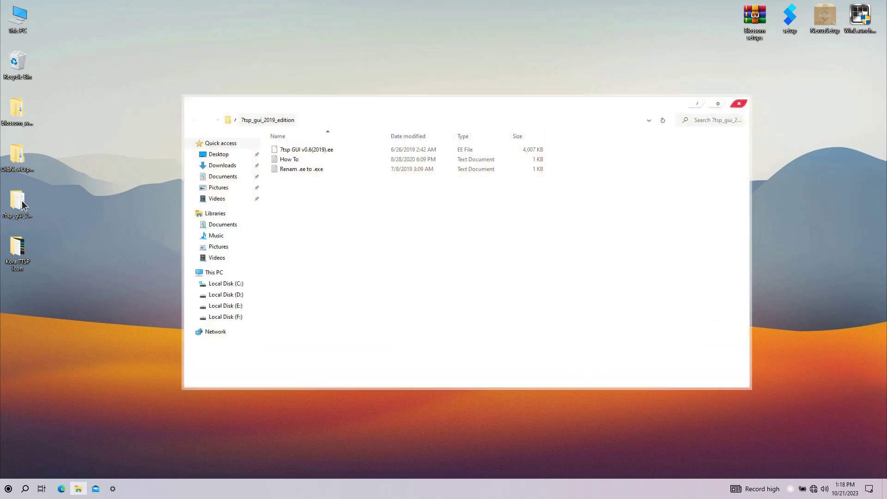
{"action": "right_click", "coordinate": [326, 150]}
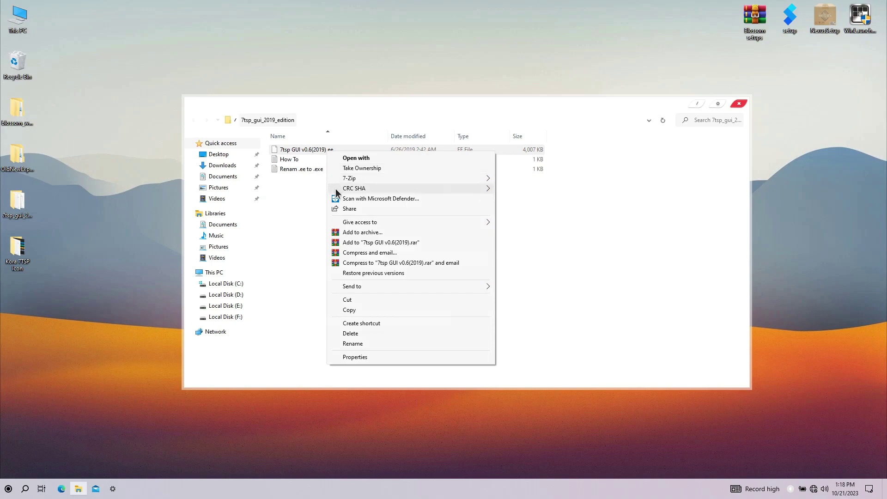
{"action": "left_click", "coordinate": [358, 345]}
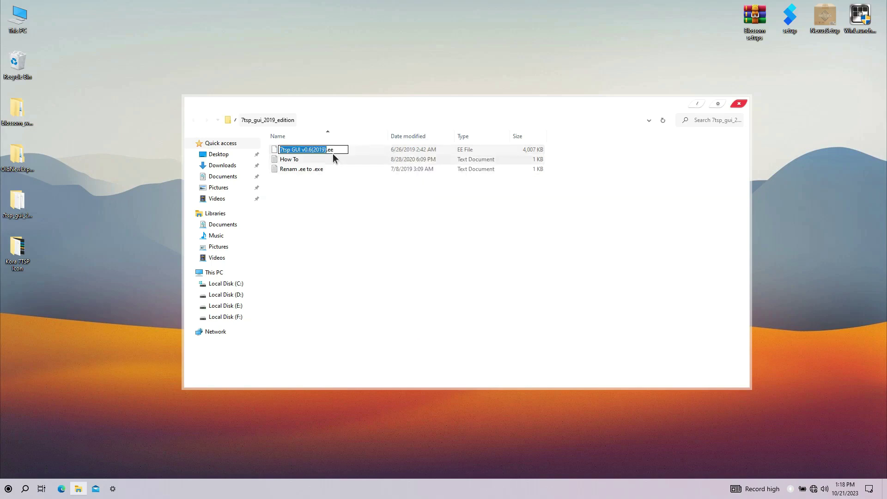
{"action": "left_click", "coordinate": [332, 150]}
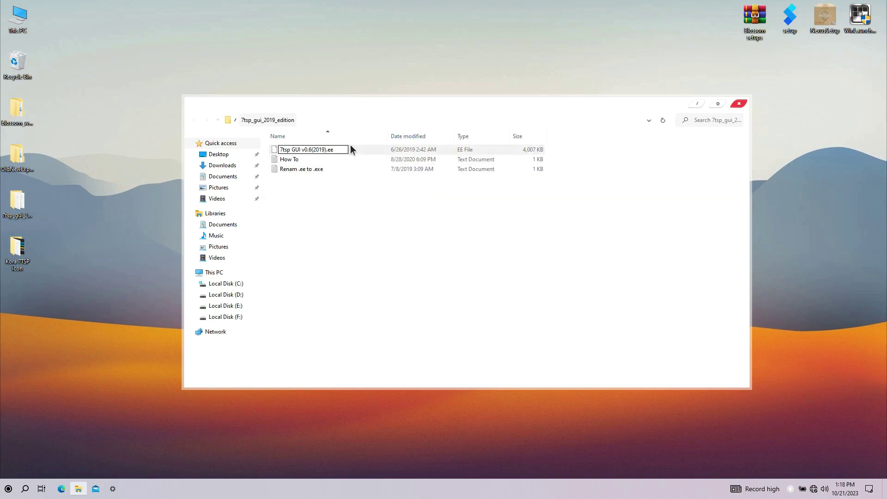
{"action": "type", "text": "x"}
{"action": "left_click_drag", "start_coordinate": [339, 150], "coordinate": [328, 153]}
{"action": "left_click", "coordinate": [375, 204]}
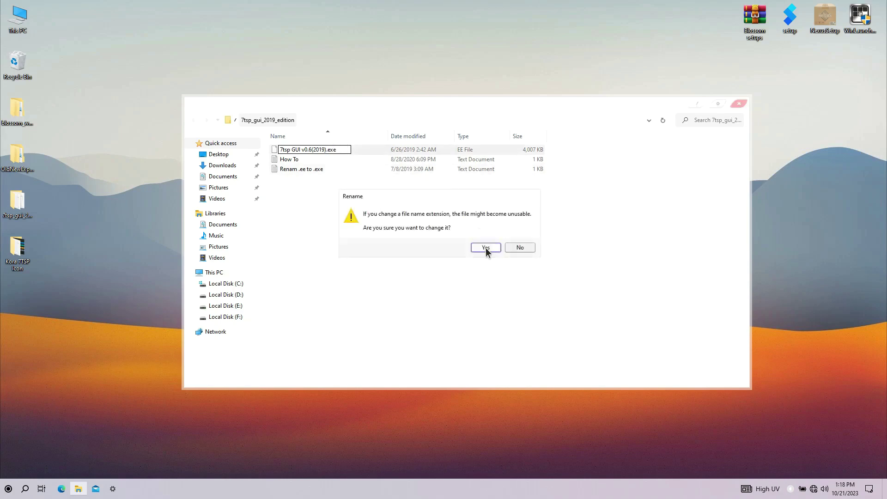
{"action": "left_click", "coordinate": [486, 248]}
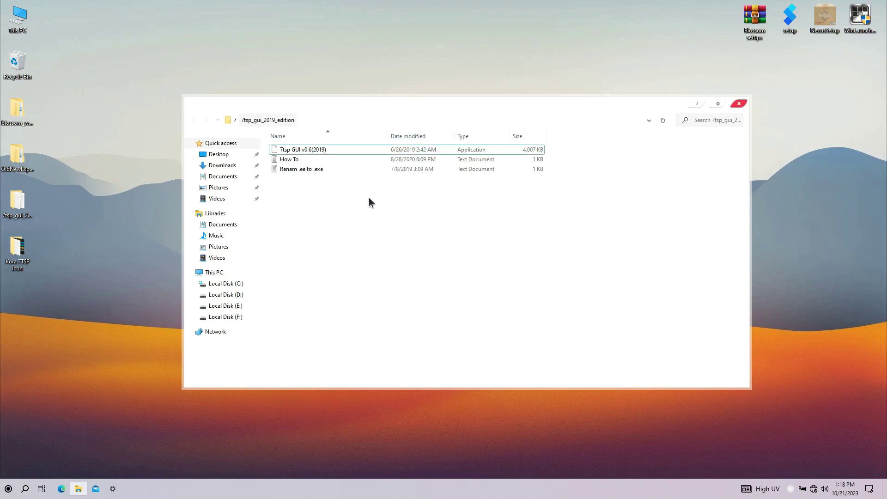
Run 7tsp GUI v0.6(2019), accept its agreement and close the ReadMe file
{"action": "double_click", "coordinate": [343, 149]}
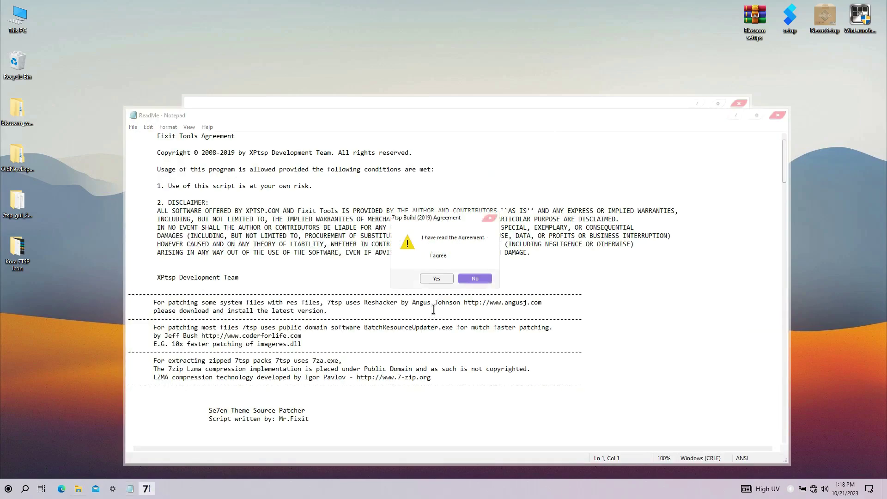
{"action": "left_click", "coordinate": [439, 280]}
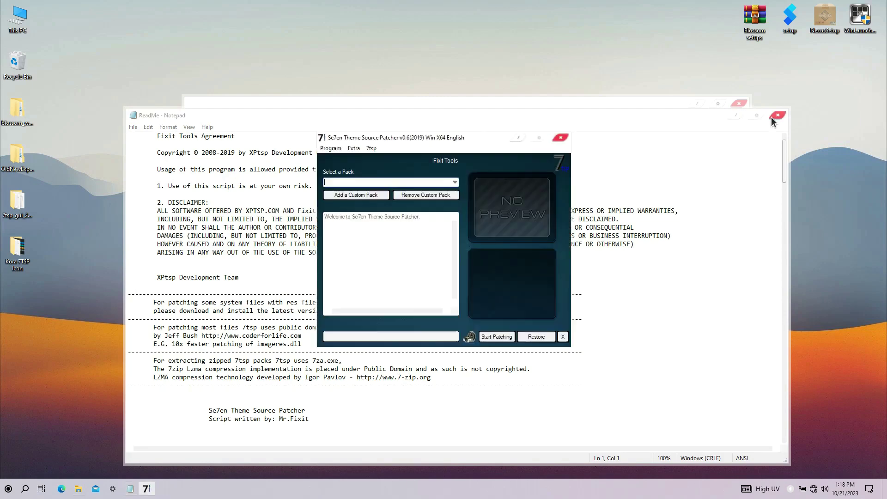
{"action": "left_click", "coordinate": [777, 116]}
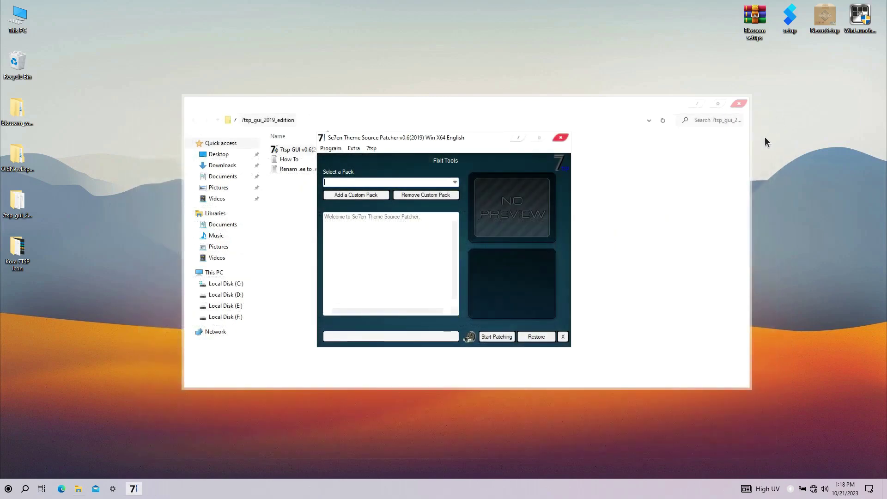
Add 7TSP Kora Yellow from the 7TSP Kora Icon Packs folder on the desktop as a custom pack
{"action": "left_click", "coordinate": [357, 194]}
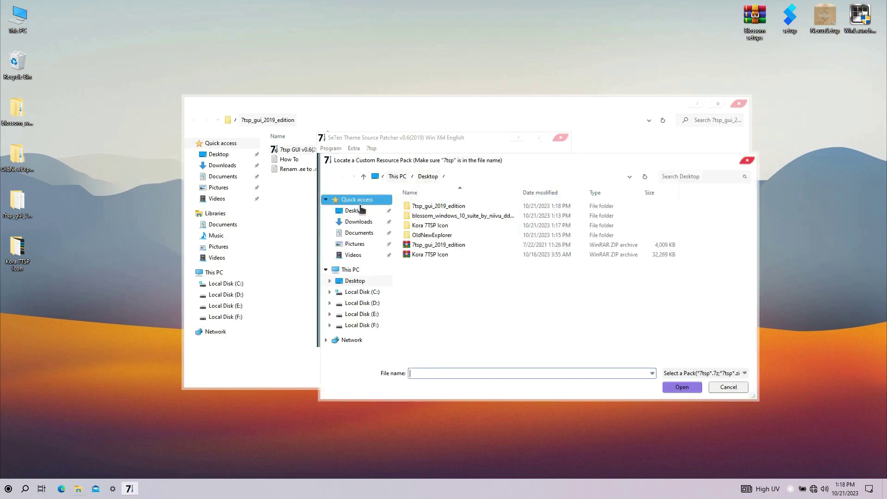
{"action": "left_click", "coordinate": [365, 281]}
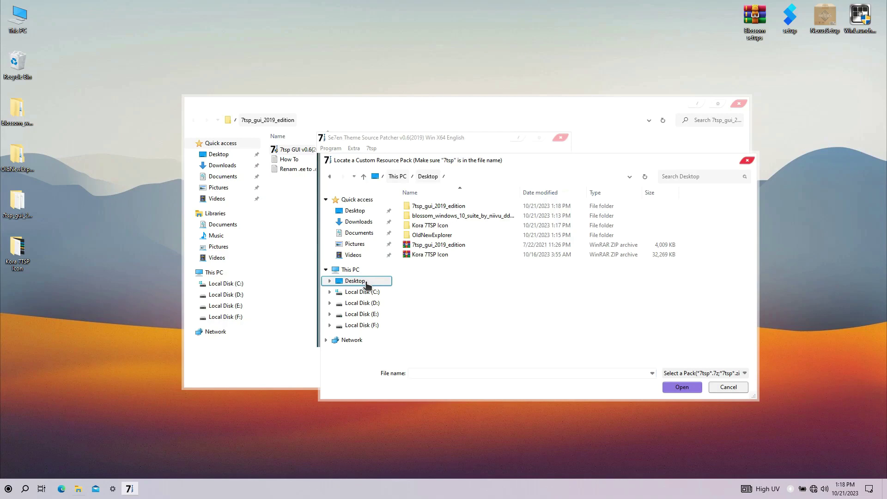
{"action": "double_click", "coordinate": [429, 226]}
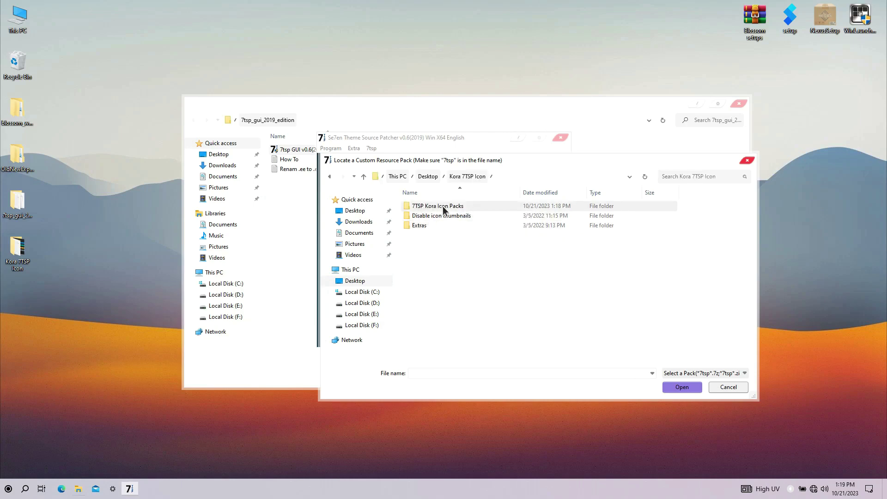
{"action": "double_click", "coordinate": [444, 208]}
{"action": "left_click", "coordinate": [430, 209]}
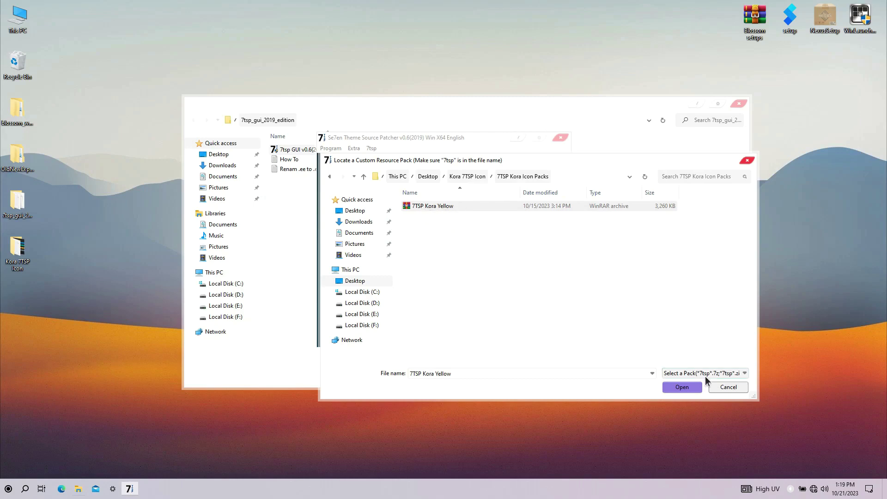
{"action": "left_click", "coordinate": [689, 385]}
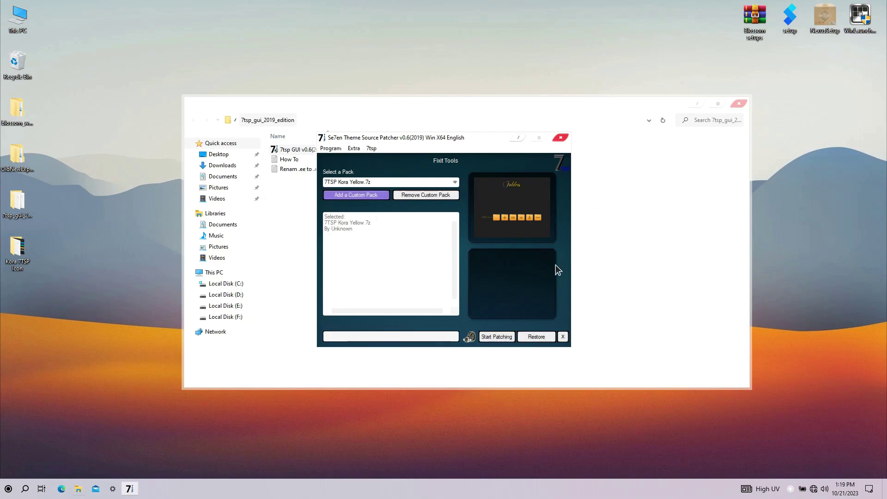
Preview the Kora Yellow pack, patch the system with it and dismiss the completion message
{"action": "left_click", "coordinate": [515, 217]}
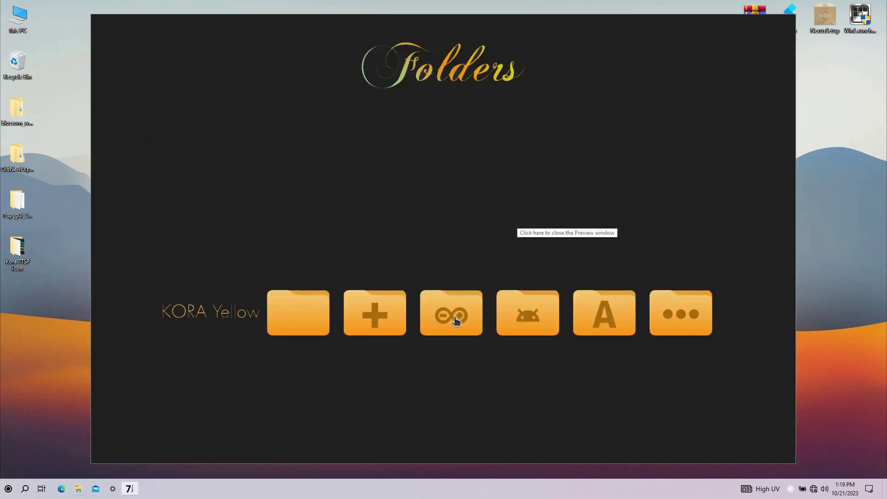
{"action": "left_click", "coordinate": [856, 273]}
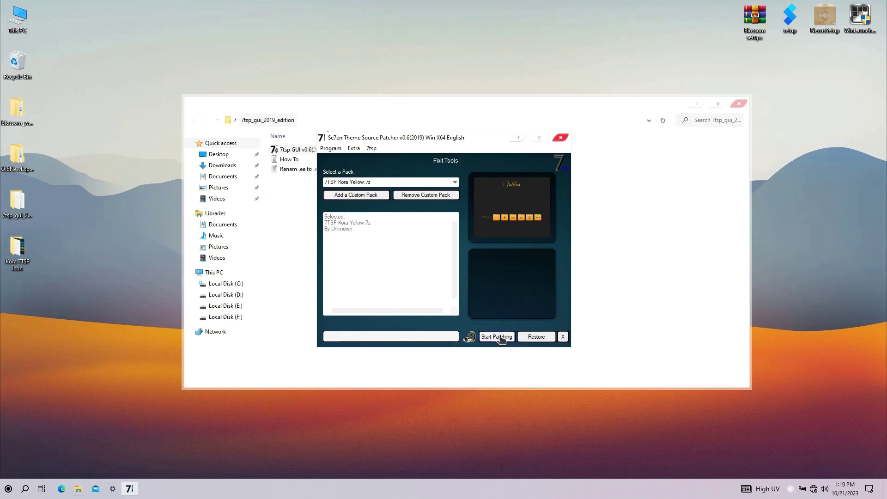
{"action": "left_click", "coordinate": [500, 337]}
{"action": "left_click", "coordinate": [453, 296]}
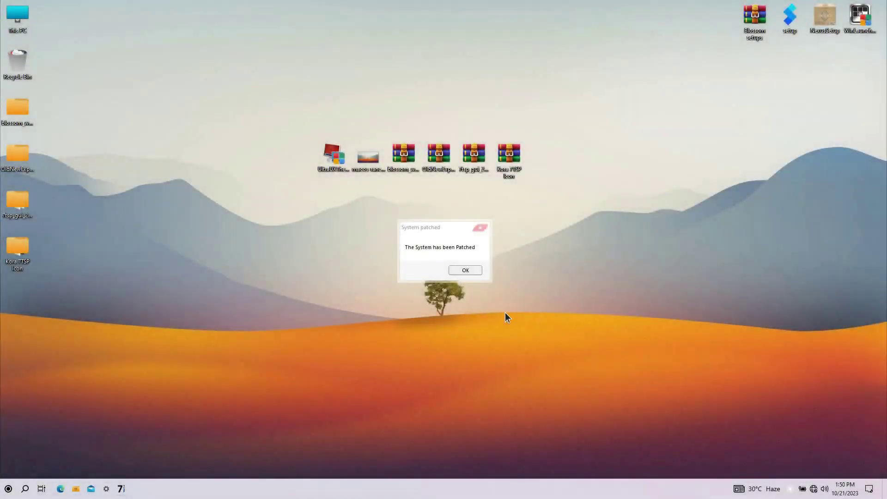
{"action": "left_click", "coordinate": [468, 272]}
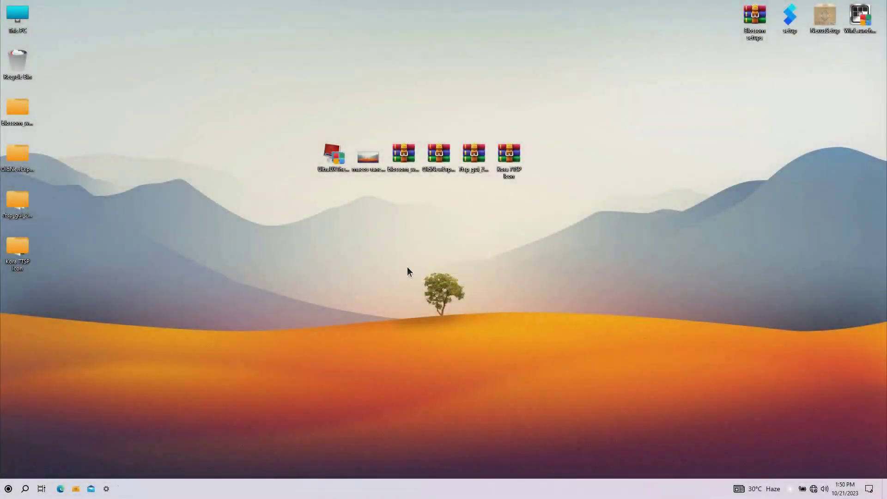
Examine the icons in This PC, Quick access and Local Disk (C:), then close the window
{"action": "double_click", "coordinate": [13, 27]}
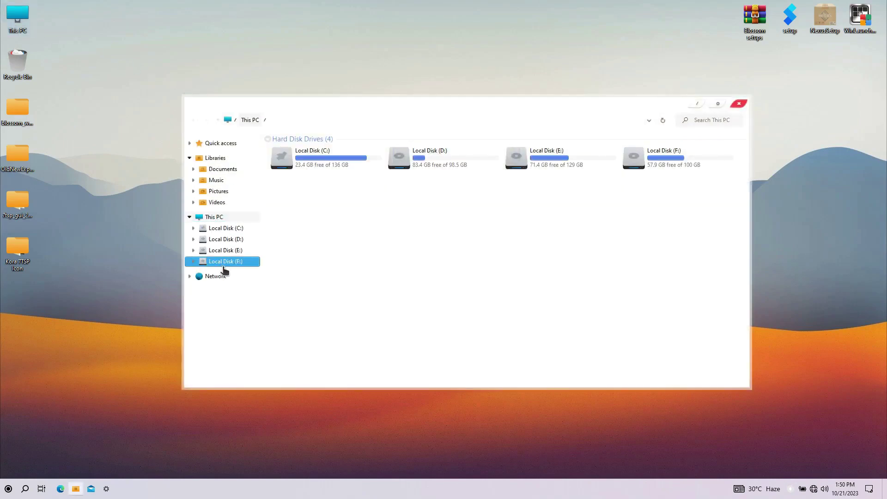
{"action": "left_click", "coordinate": [235, 147]}
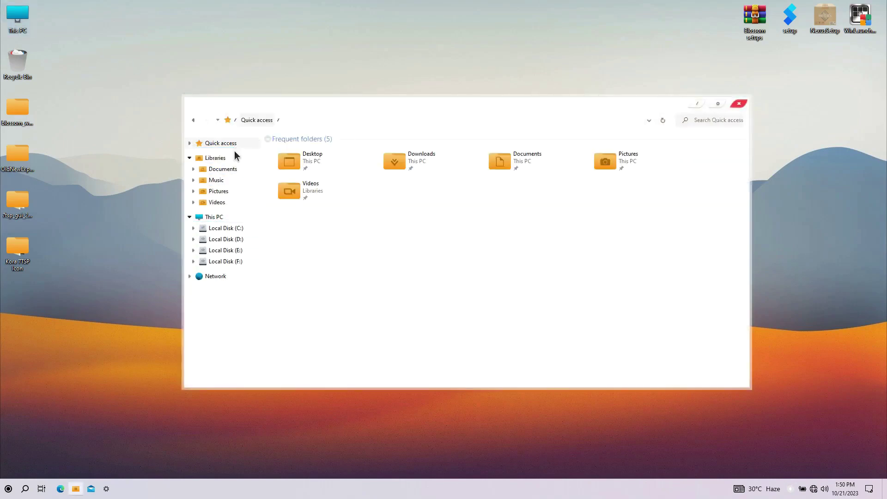
{"action": "left_click", "coordinate": [232, 216]}
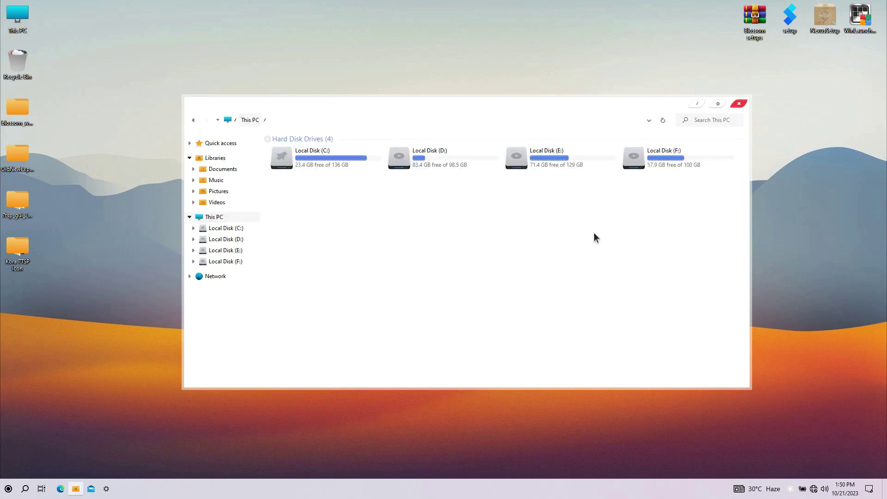
{"action": "double_click", "coordinate": [318, 168]}
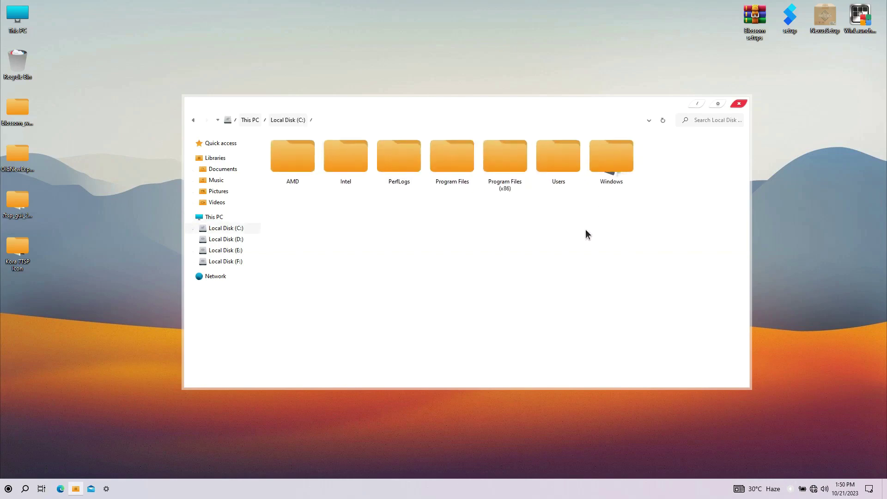
{"action": "left_click", "coordinate": [733, 107]}
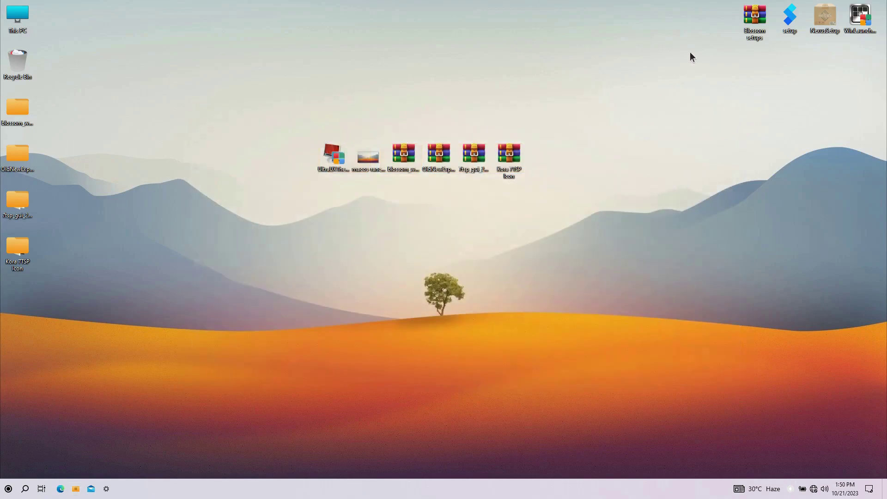
Rearrange the desktop so the Blossom setups, setup, NexusSetup and WinLaunch icons sit centrally and the used files move to the upper-right corner
{"action": "left_click_drag", "start_coordinate": [687, 53], "coordinate": [878, 6]}
{"action": "left_click_drag", "start_coordinate": [790, 18], "coordinate": [439, 201]}
{"action": "left_click_drag", "start_coordinate": [314, 183], "coordinate": [868, 25]}
{"action": "left_click_drag", "start_coordinate": [654, 12], "coordinate": [855, 64]}
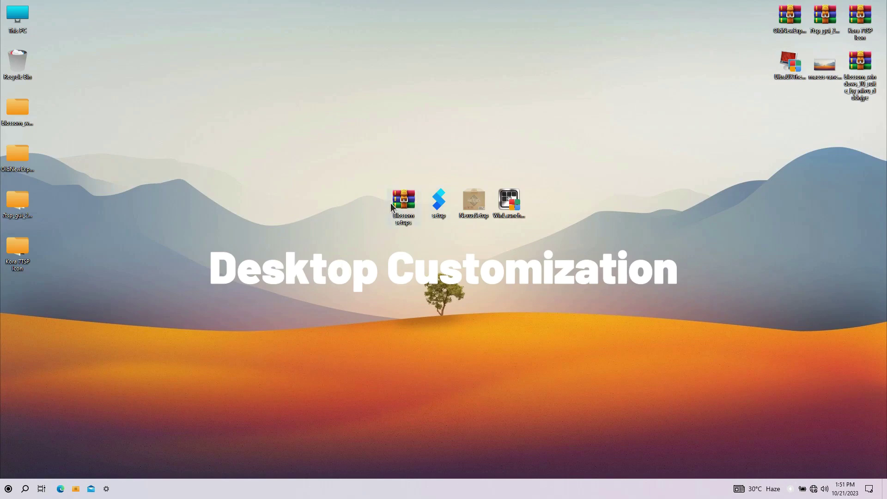
Extract the Blossom setups archive to its own folder on the desktop
{"action": "left_click", "coordinate": [403, 203]}
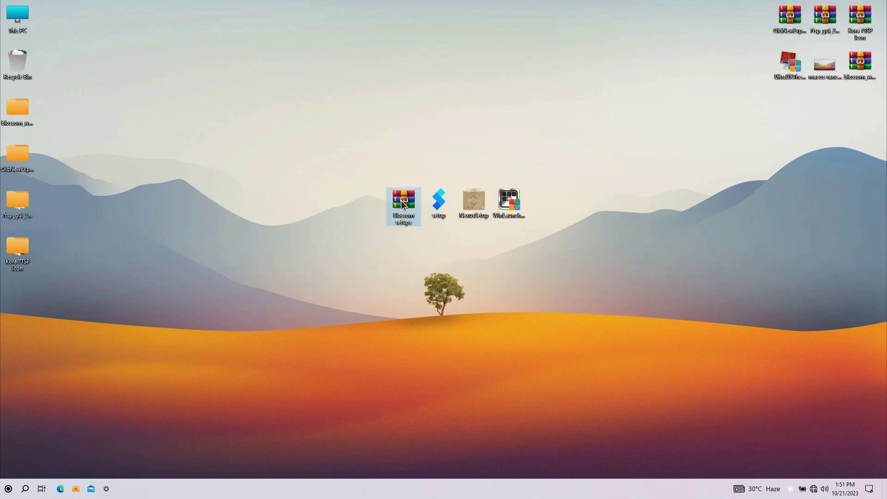
{"action": "right_click", "coordinate": [403, 203]}
{"action": "left_click", "coordinate": [419, 240]}
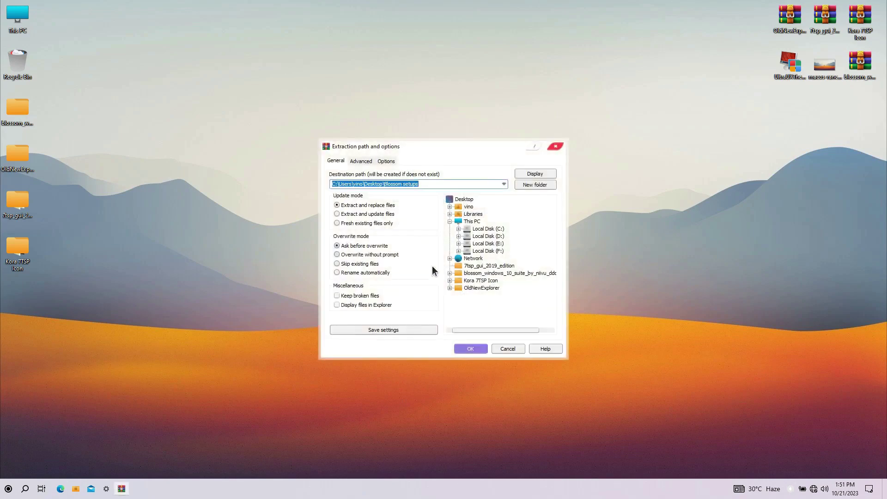
{"action": "left_click", "coordinate": [467, 349]}
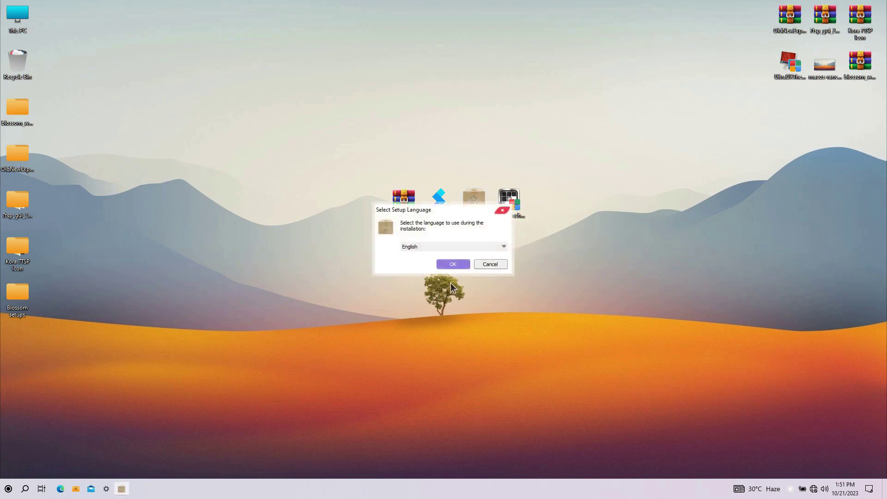
Install Nexus 20.10 in English with the default options, accepting the license agreement, and launch it
{"action": "left_click", "coordinate": [462, 266]}
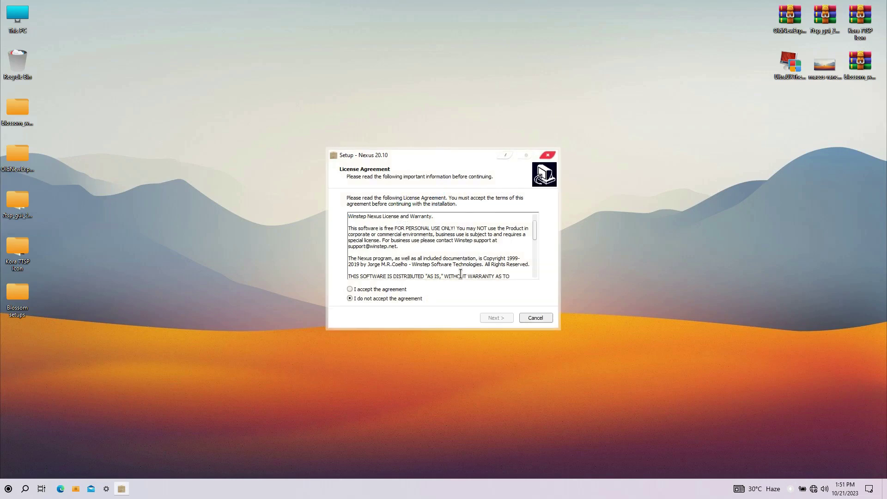
{"action": "left_click", "coordinate": [400, 290]}
{"action": "left_click", "coordinate": [494, 319]}
{"action": "left_click", "coordinate": [495, 320]}
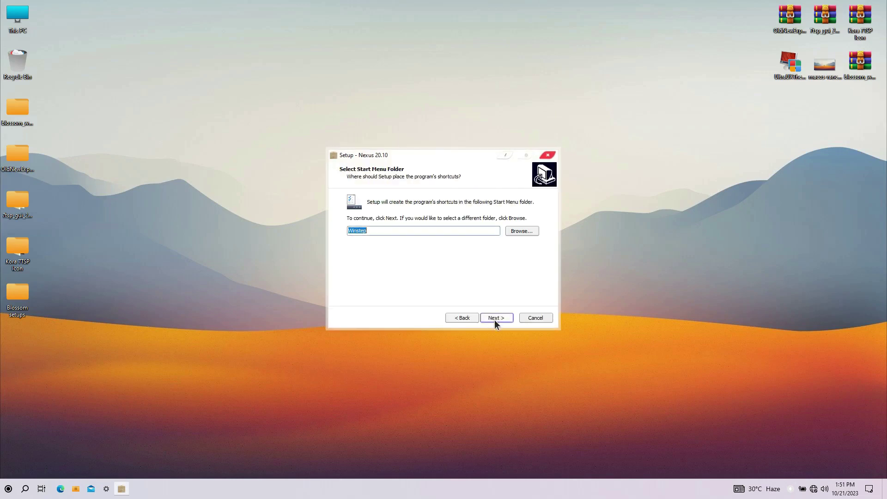
{"action": "left_click", "coordinate": [494, 319]}
{"action": "left_click", "coordinate": [494, 320]}
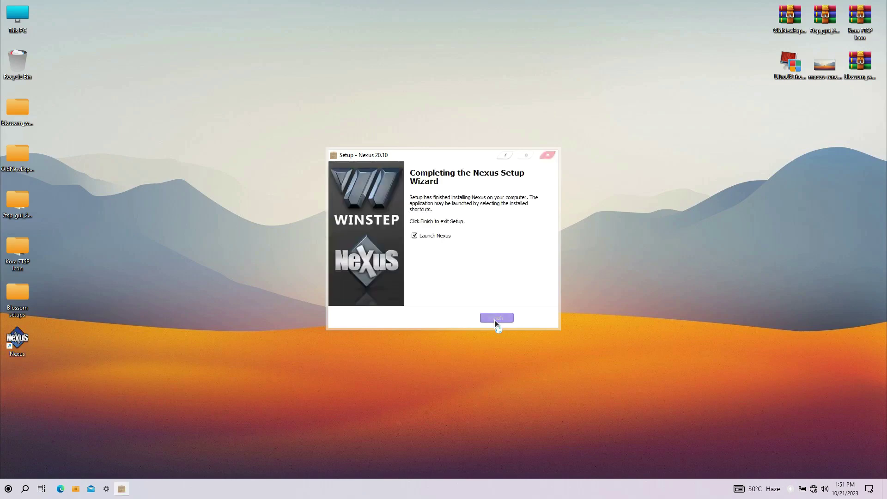
{"action": "left_click", "coordinate": [495, 318]}
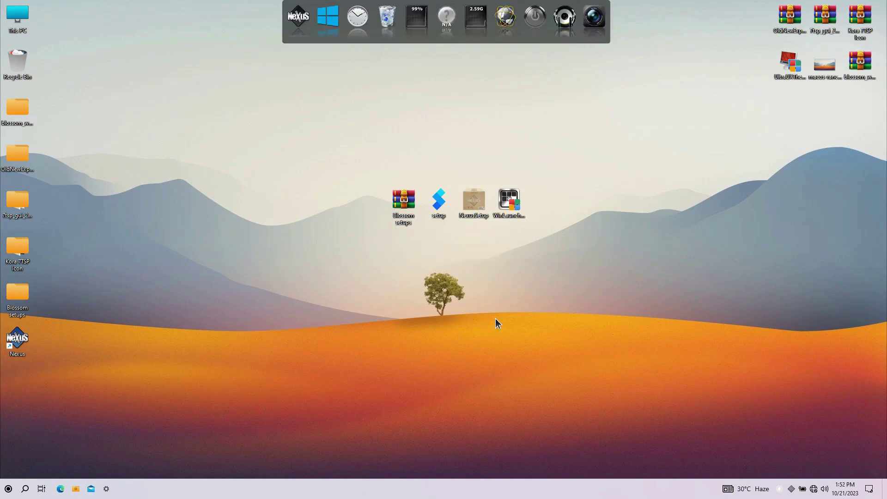
Move the Blossom WinLaunch folder from the extracted Blossom setups folder to the root of Local Disk (C:)
{"action": "double_click", "coordinate": [25, 297]}
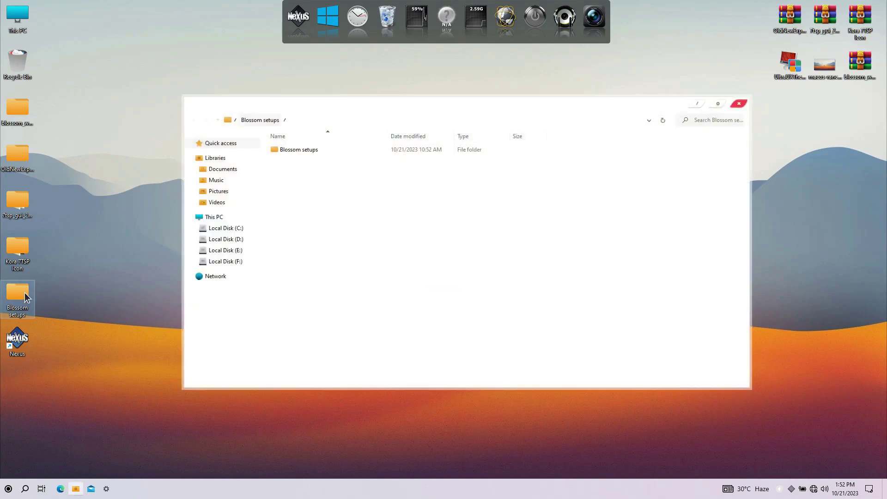
{"action": "double_click", "coordinate": [318, 151]}
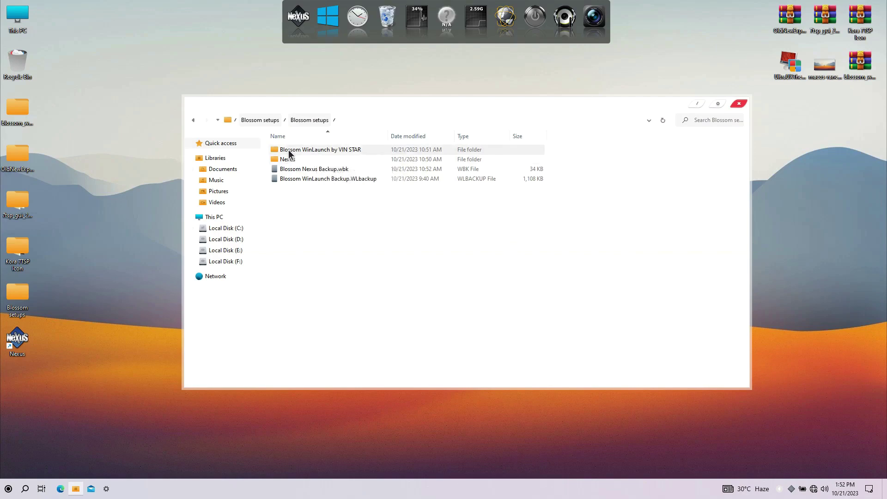
{"action": "right_click", "coordinate": [320, 150]}
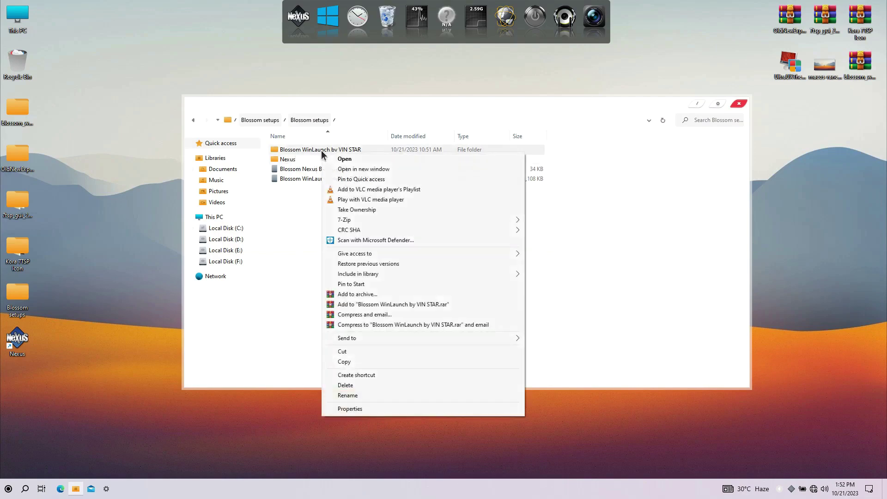
{"action": "left_click", "coordinate": [344, 352]}
{"action": "left_click", "coordinate": [222, 228]}
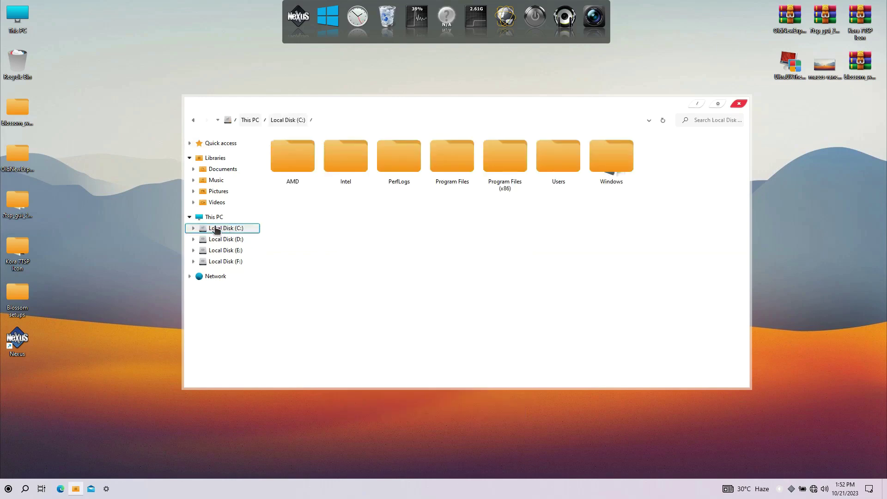
{"action": "right_click", "coordinate": [358, 239]}
{"action": "left_click", "coordinate": [376, 287]}
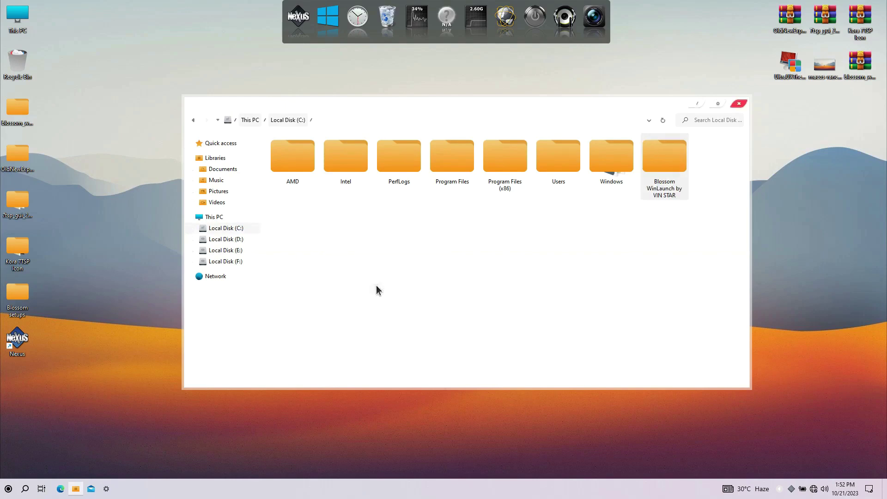
Move the Glass Dock folder from the Blossom setups' Nexus folder into Winstep's NeXuS Backgrounds folder under Documents
{"action": "left_click", "coordinate": [194, 121]}
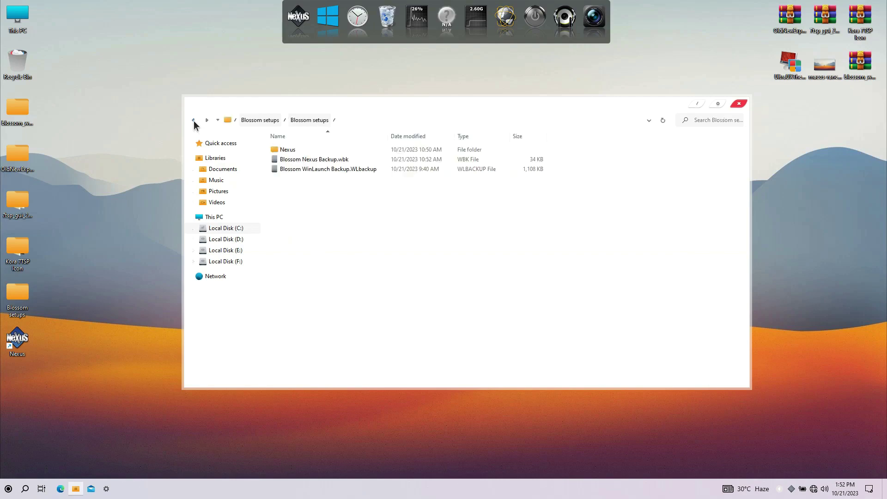
{"action": "double_click", "coordinate": [298, 151]}
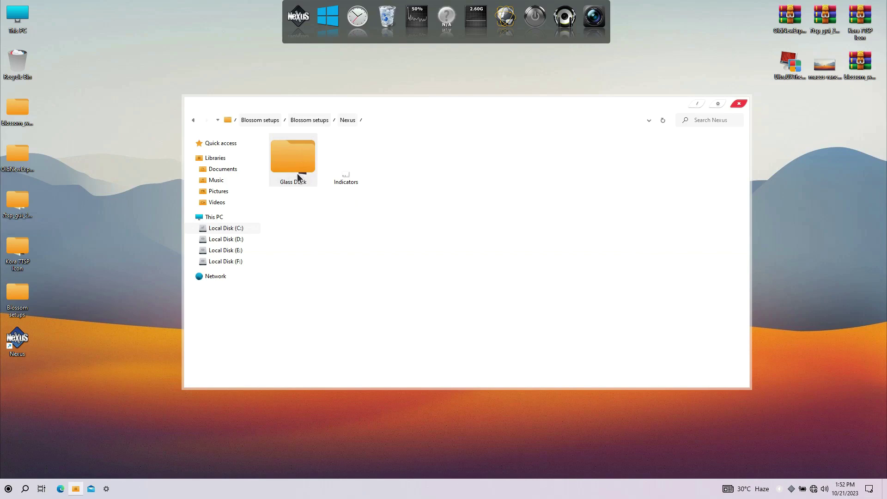
{"action": "right_click", "coordinate": [303, 163]}
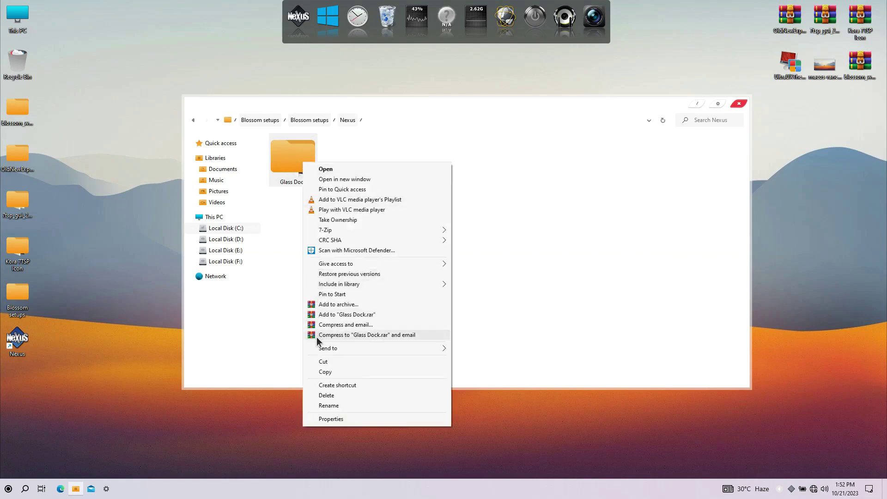
{"action": "left_click", "coordinate": [322, 362]}
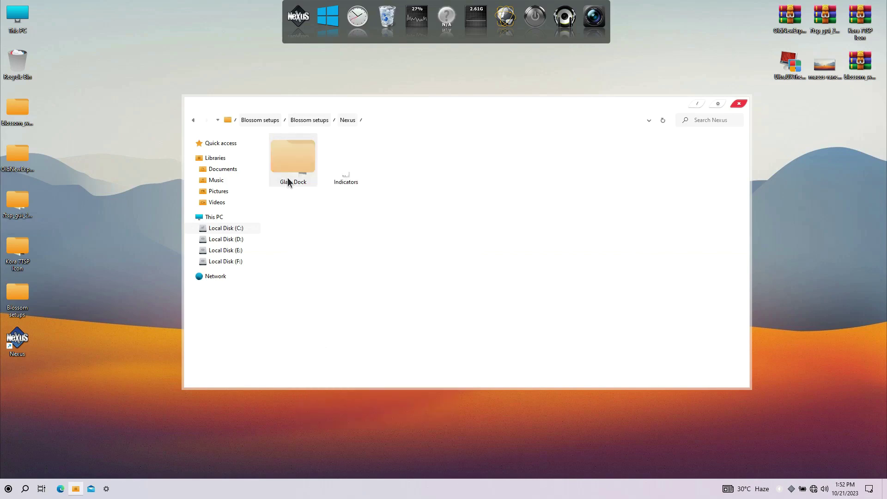
{"action": "left_click", "coordinate": [21, 28]}
{"action": "double_click", "coordinate": [21, 29]}
{"action": "left_click", "coordinate": [231, 181]}
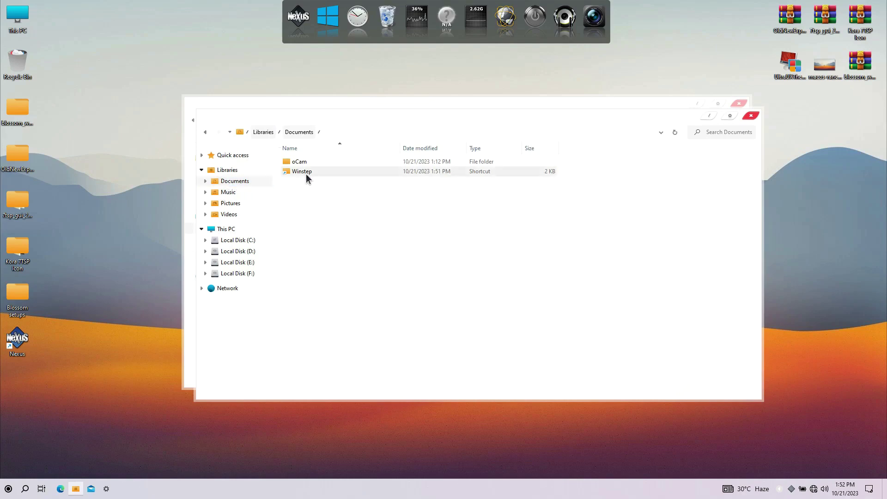
{"action": "double_click", "coordinate": [306, 172]}
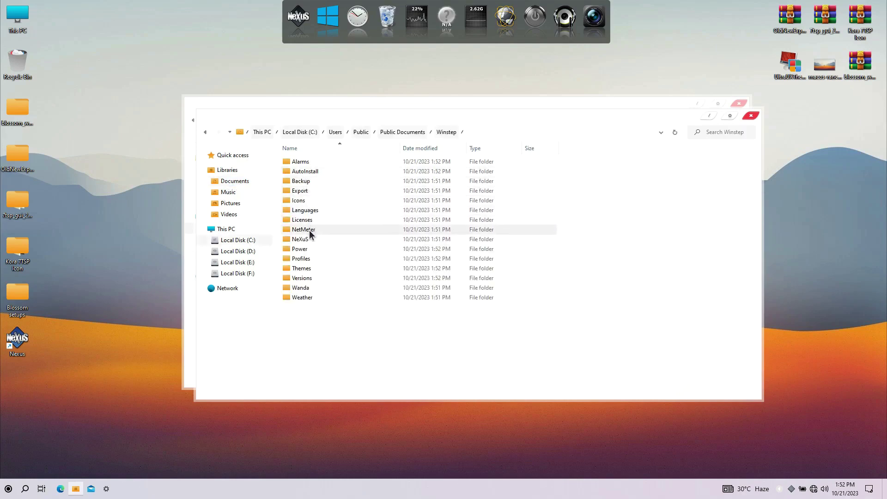
{"action": "double_click", "coordinate": [307, 238]}
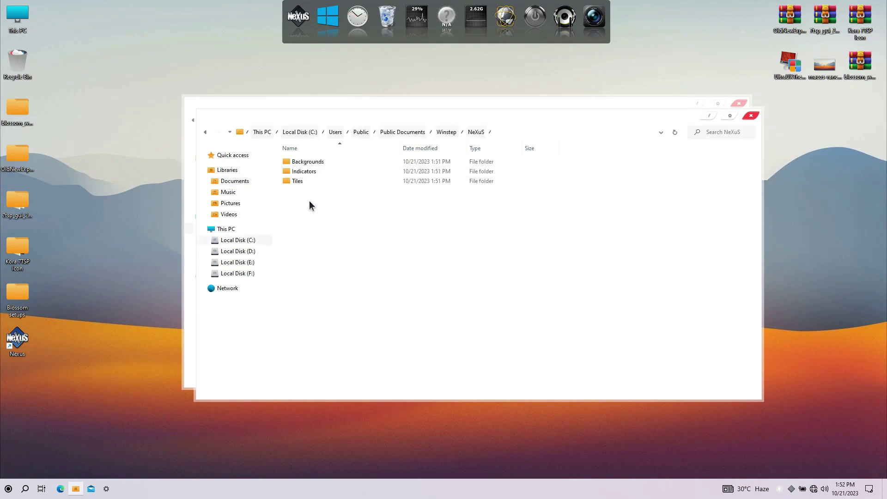
{"action": "double_click", "coordinate": [309, 162]}
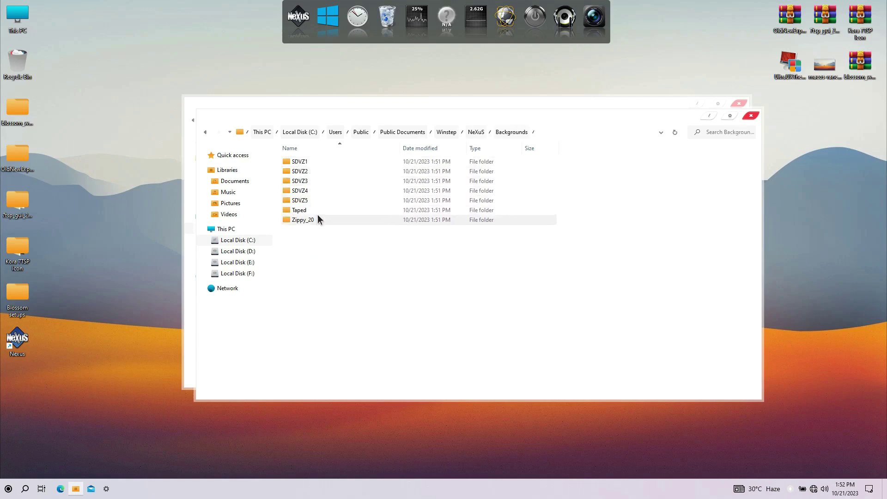
{"action": "right_click", "coordinate": [317, 251]}
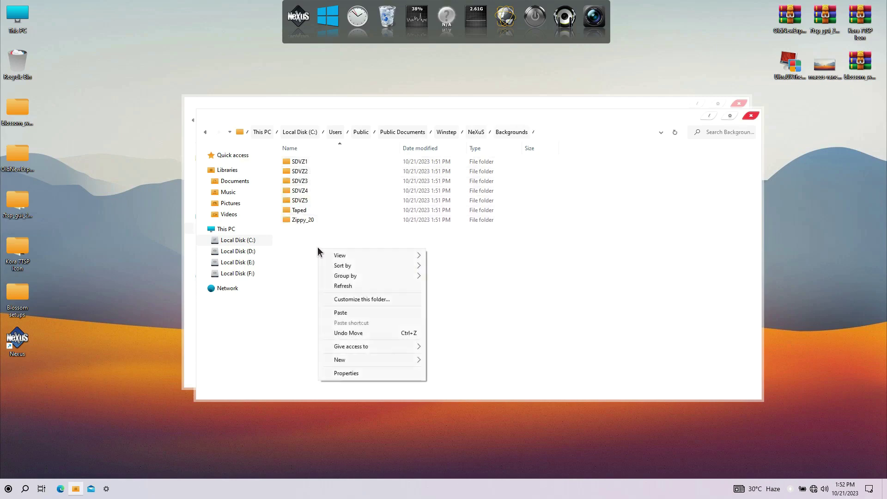
{"action": "left_click", "coordinate": [339, 313]}
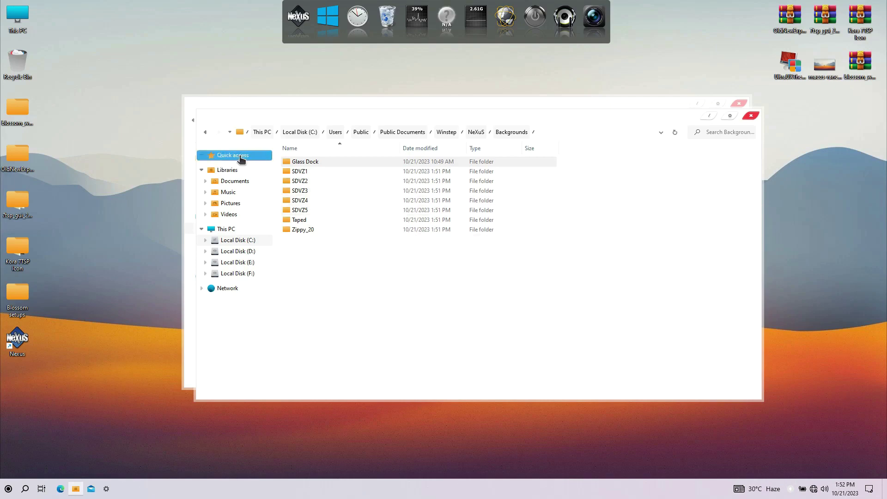
Move the Indicators image from the Blossom setups' Nexus folder into Winstep's NeXuS Indicators folder, then close both folder windows
{"action": "left_click", "coordinate": [205, 132]}
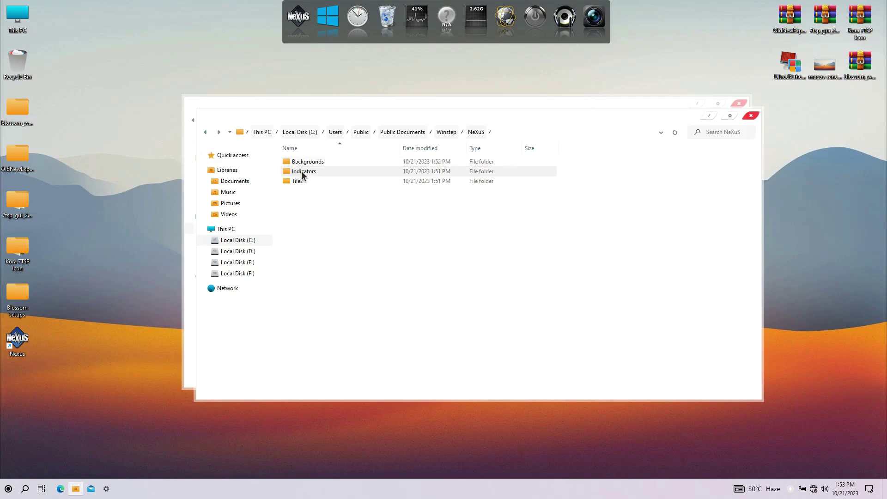
{"action": "double_click", "coordinate": [301, 171]}
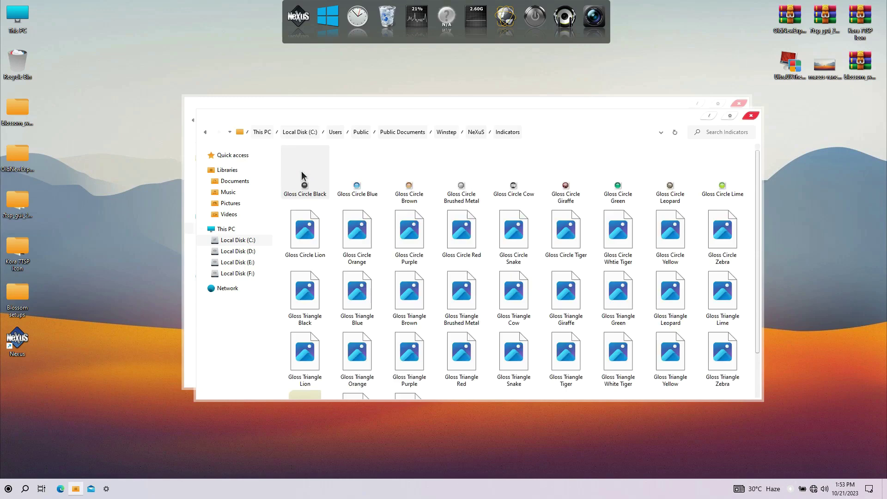
{"action": "left_click", "coordinate": [298, 104]}
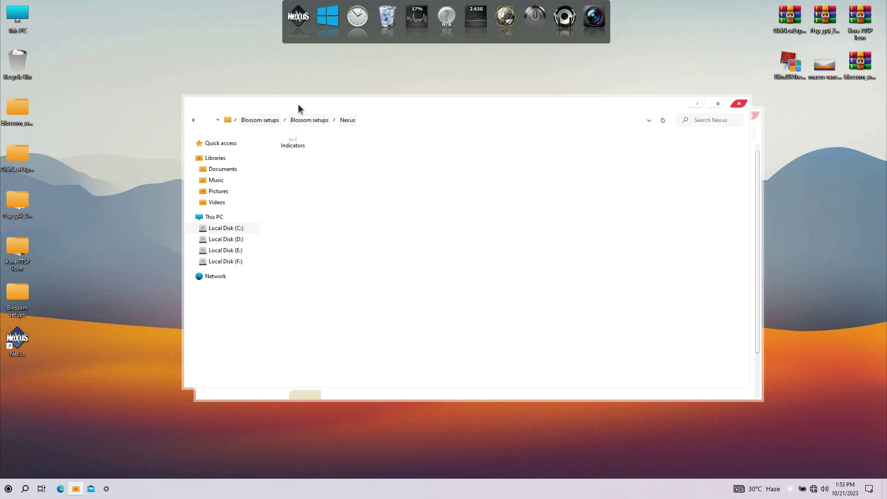
{"action": "right_click", "coordinate": [297, 137]}
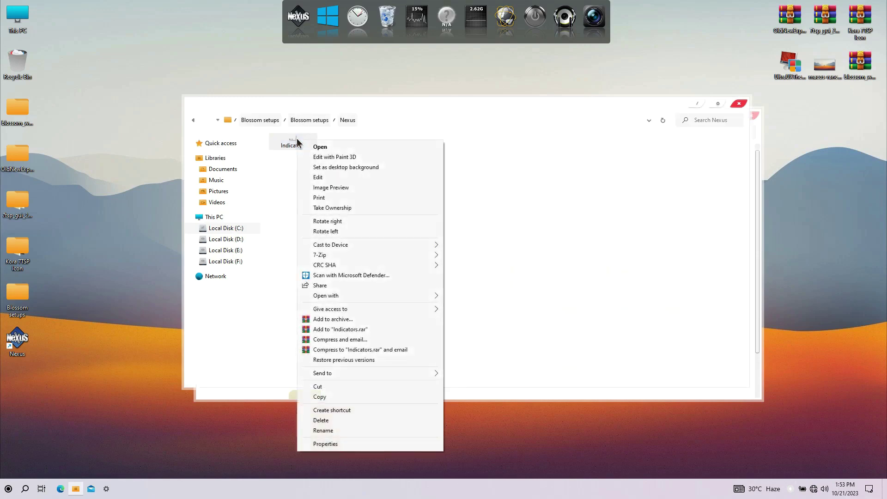
{"action": "left_click", "coordinate": [328, 386]}
{"action": "left_click", "coordinate": [318, 394]}
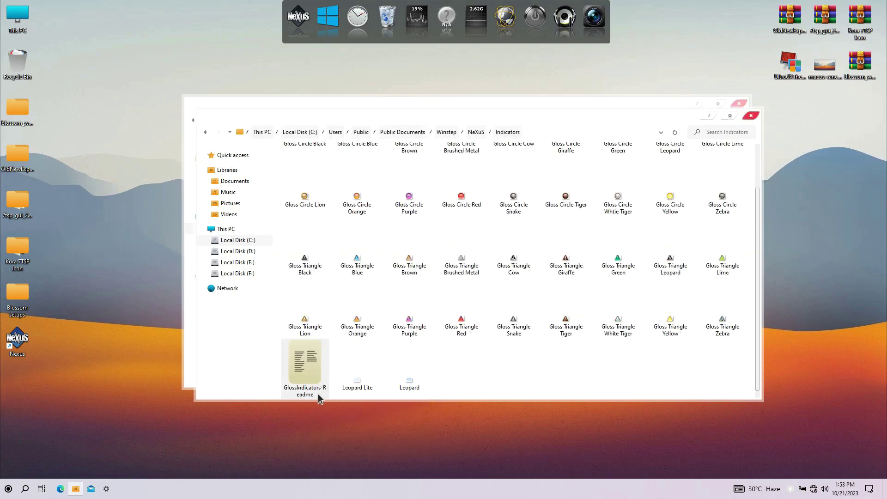
{"action": "right_click", "coordinate": [556, 372]}
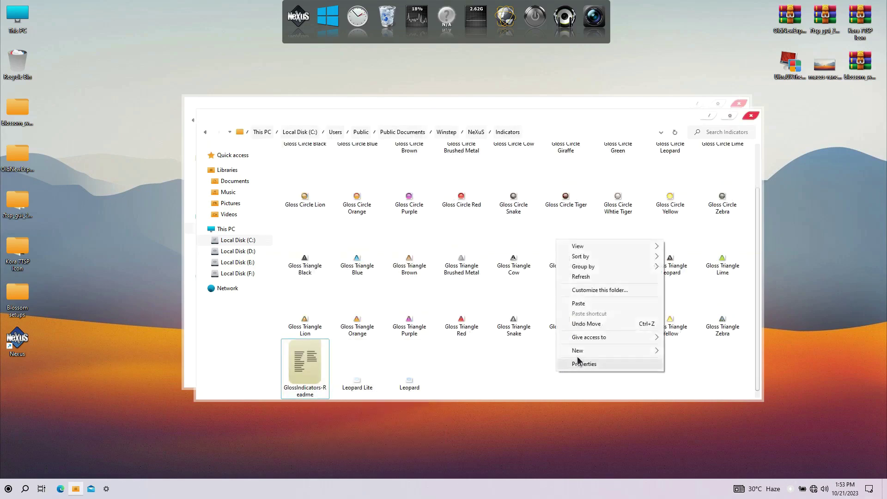
{"action": "left_click", "coordinate": [578, 304]}
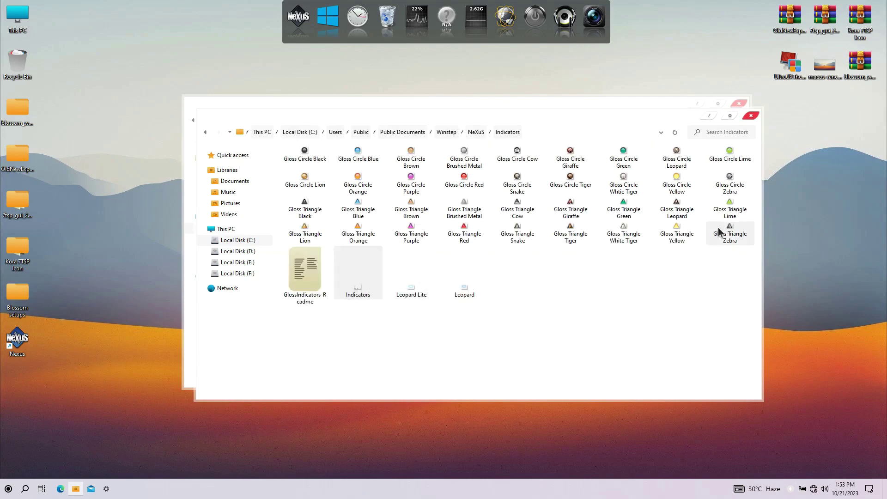
{"action": "left_click", "coordinate": [751, 116]}
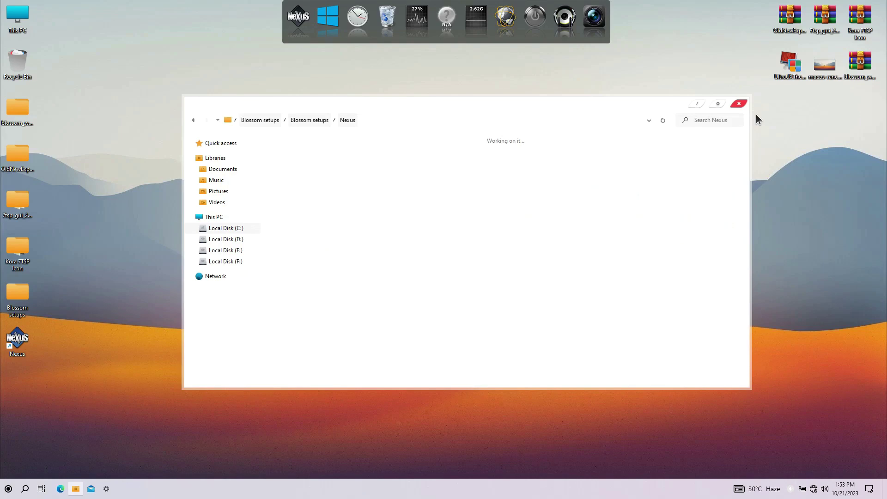
{"action": "left_click", "coordinate": [739, 104]}
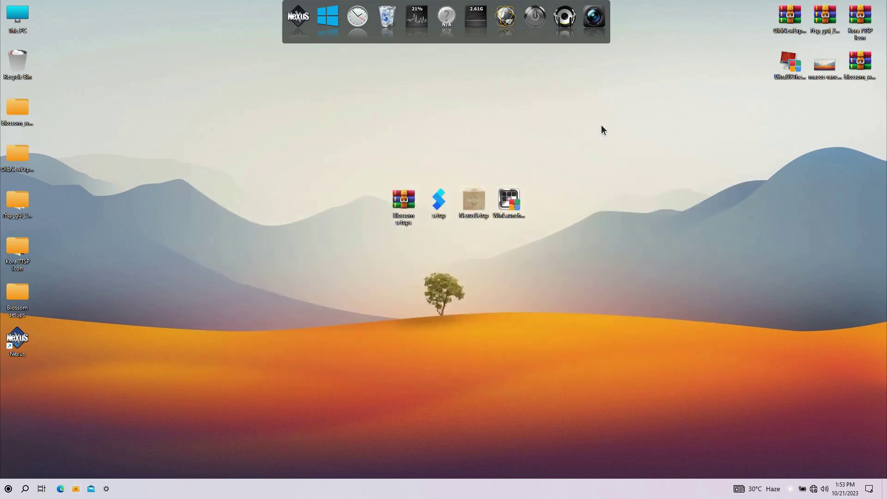
Restore the Nexus configuration from Blossom Nexus Backup.wbk in the desktop's Blossom setups folder and accept the preferences
{"action": "left_click", "coordinate": [305, 35]}
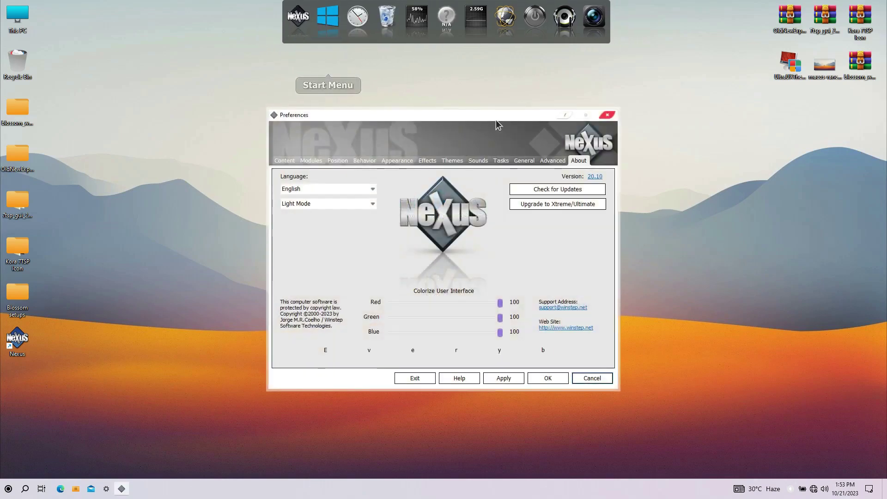
{"action": "left_click", "coordinate": [547, 160]}
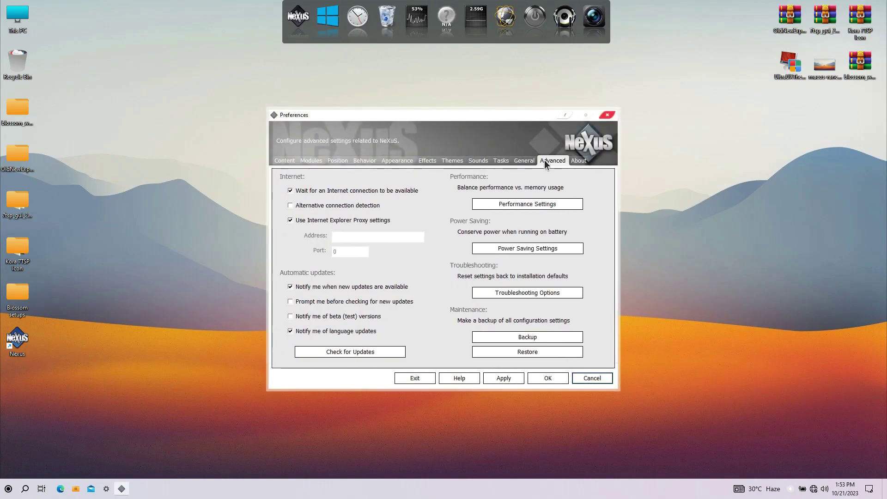
{"action": "left_click", "coordinate": [536, 352]}
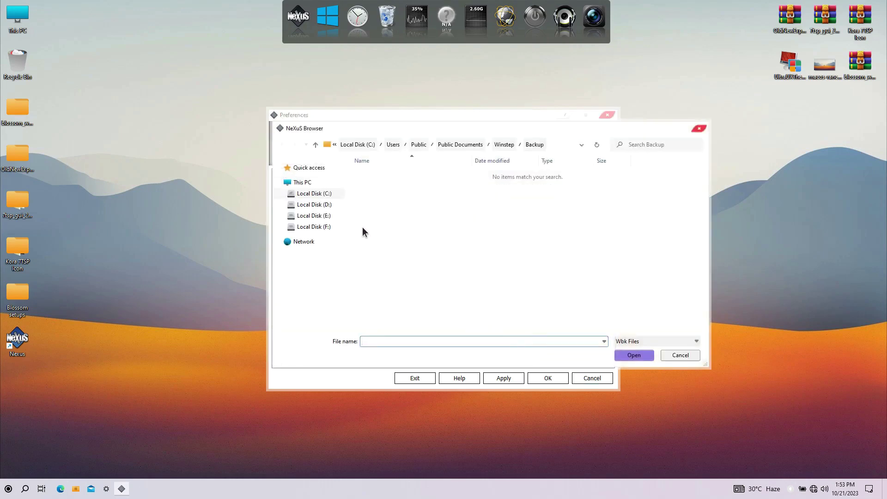
{"action": "left_click", "coordinate": [329, 168]}
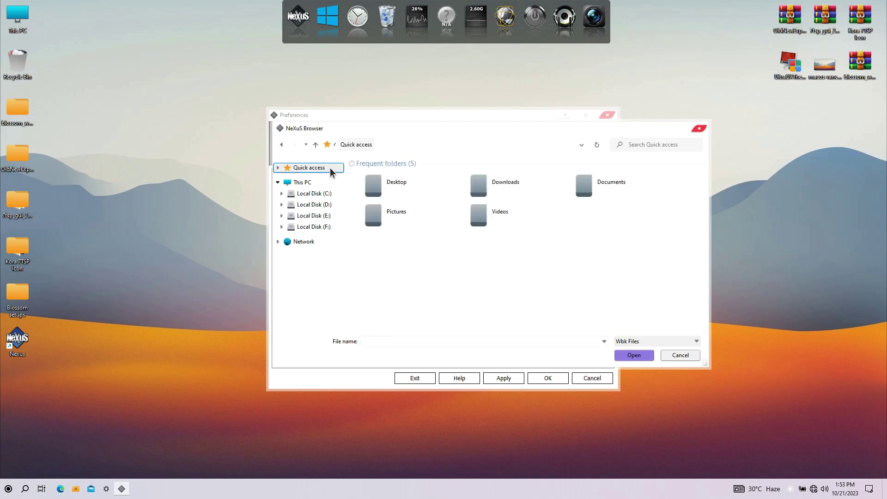
{"action": "double_click", "coordinate": [398, 191]}
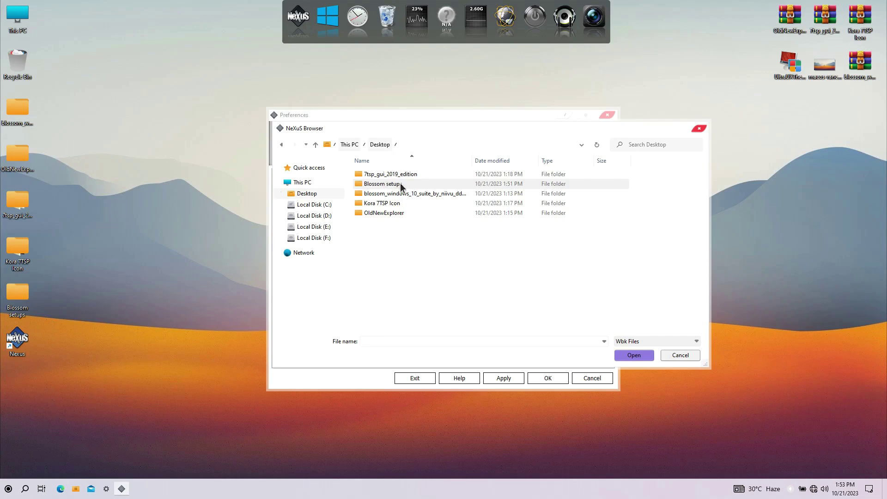
{"action": "double_click", "coordinate": [400, 183]}
{"action": "double_click", "coordinate": [400, 176]}
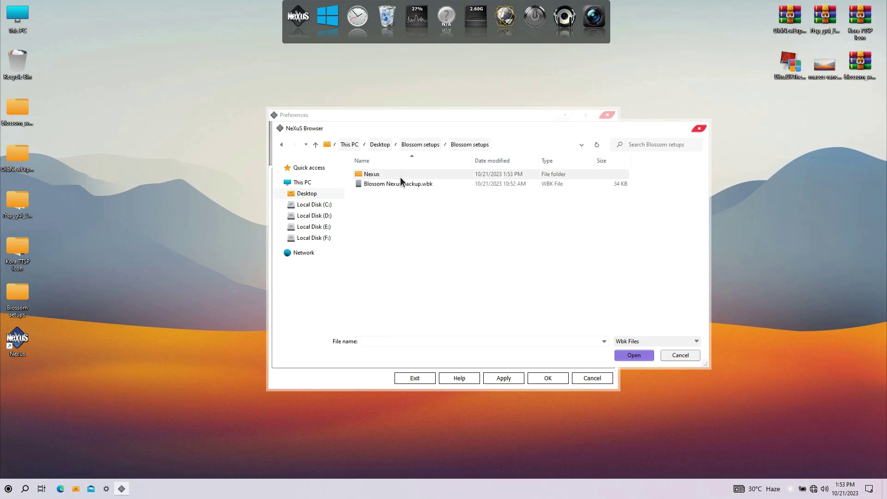
{"action": "left_click", "coordinate": [397, 185]}
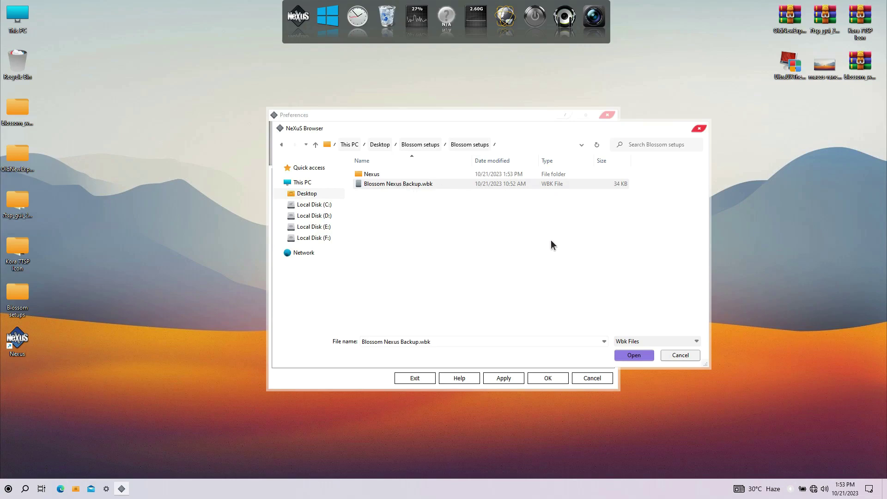
{"action": "left_click", "coordinate": [634, 355]}
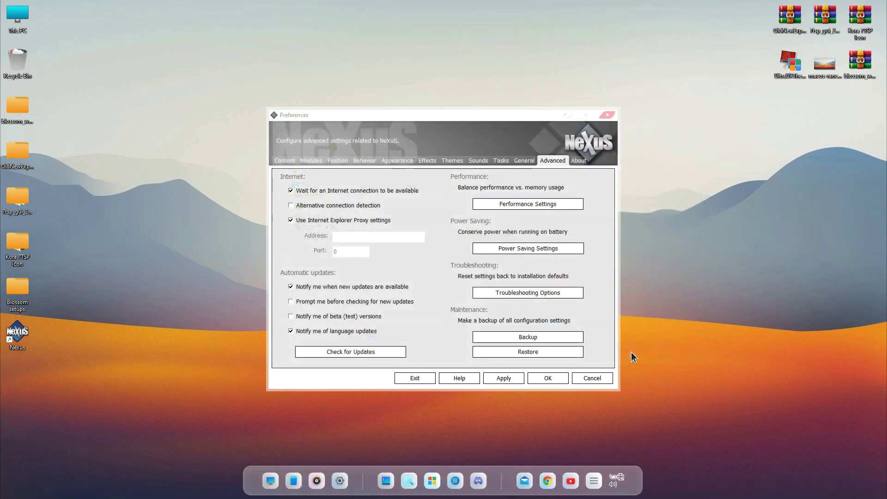
{"action": "left_click", "coordinate": [541, 377]}
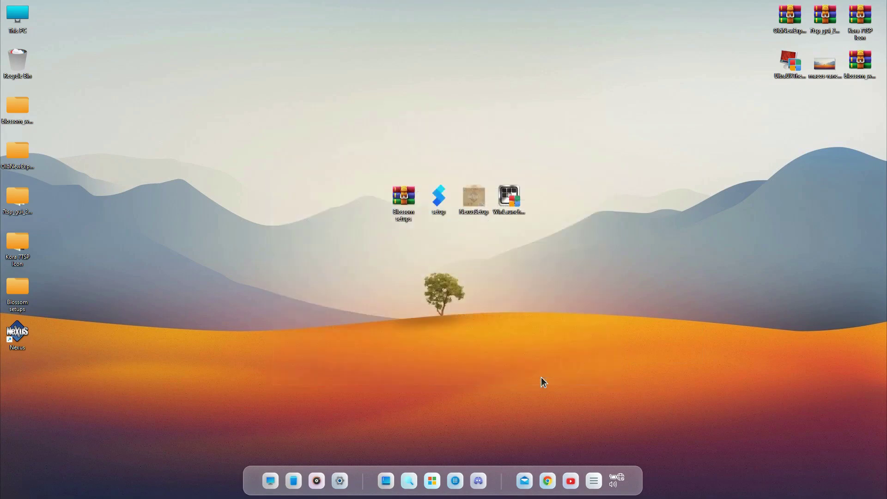
Show the system tray icons from the restored dock and hide them again
{"action": "left_click", "coordinate": [595, 480]}
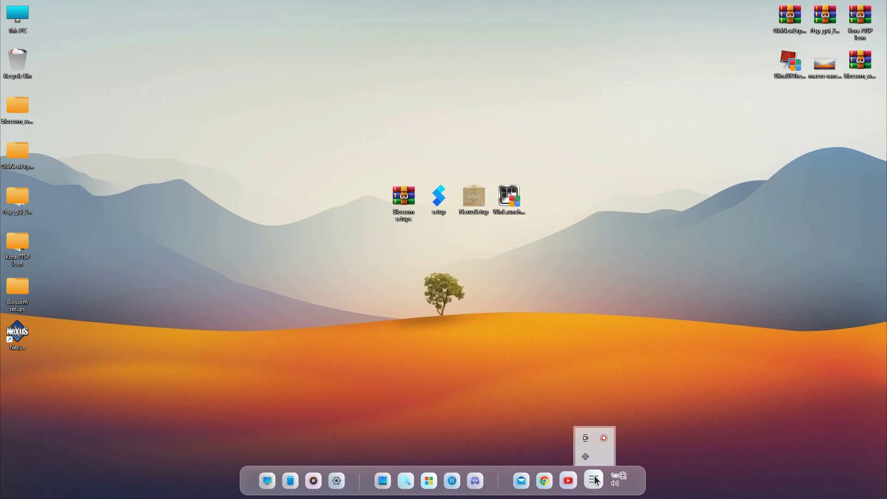
{"action": "left_click", "coordinate": [594, 480]}
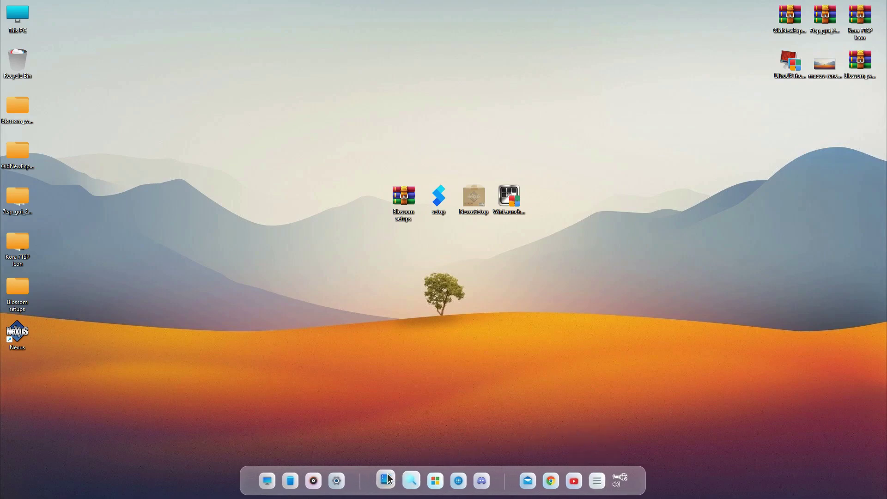
Move the network, volume and battery icons from the taskbar into the hidden tray icons and check them from the dock
{"action": "mouse_move", "coordinate": [390, 498]}
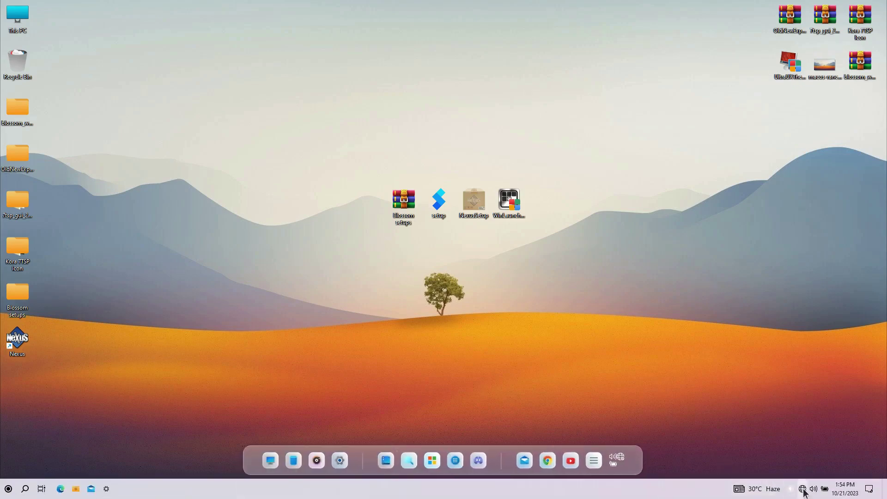
{"action": "left_click_drag", "start_coordinate": [803, 491], "coordinate": [825, 469]}
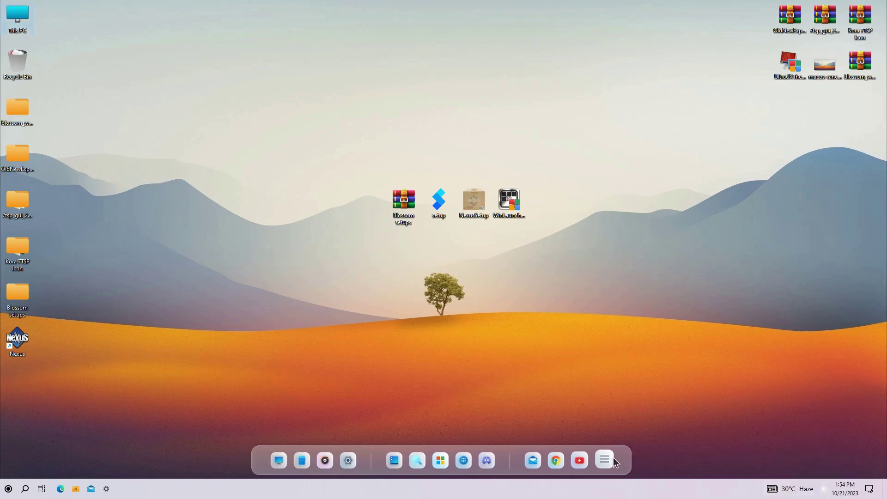
{"action": "left_click", "coordinate": [608, 461]}
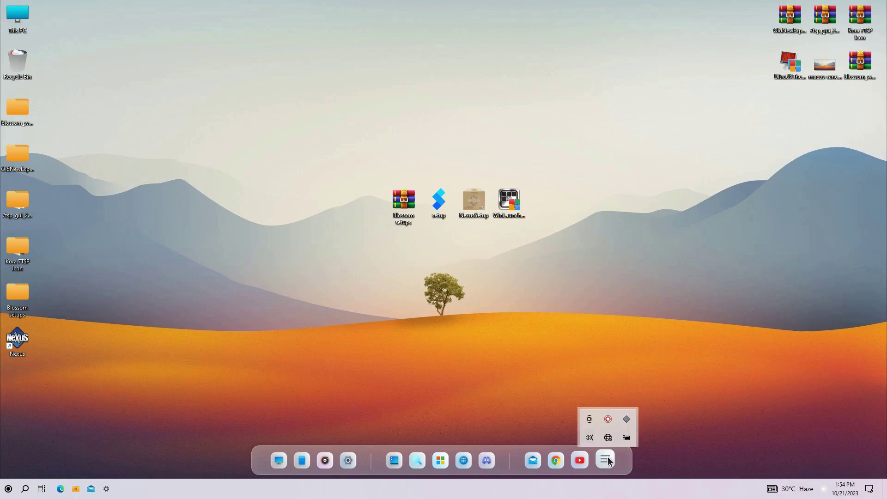
{"action": "left_click", "coordinate": [656, 449]}
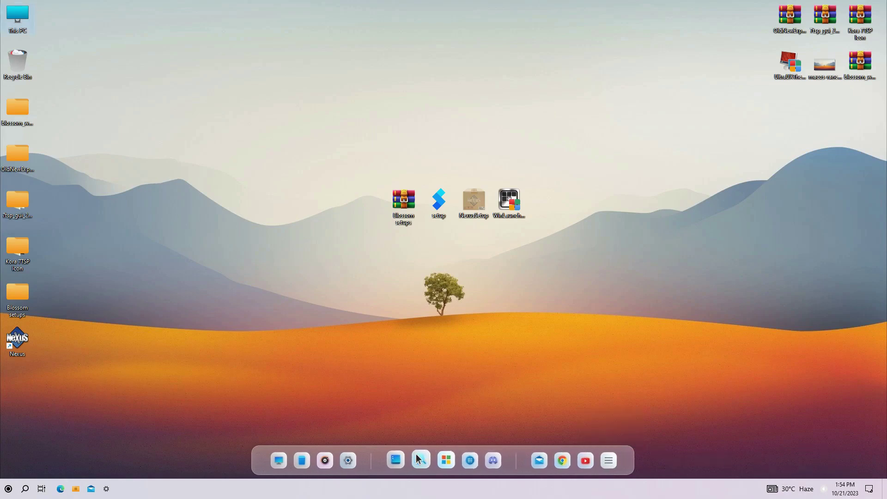
{"action": "left_click", "coordinate": [399, 460]}
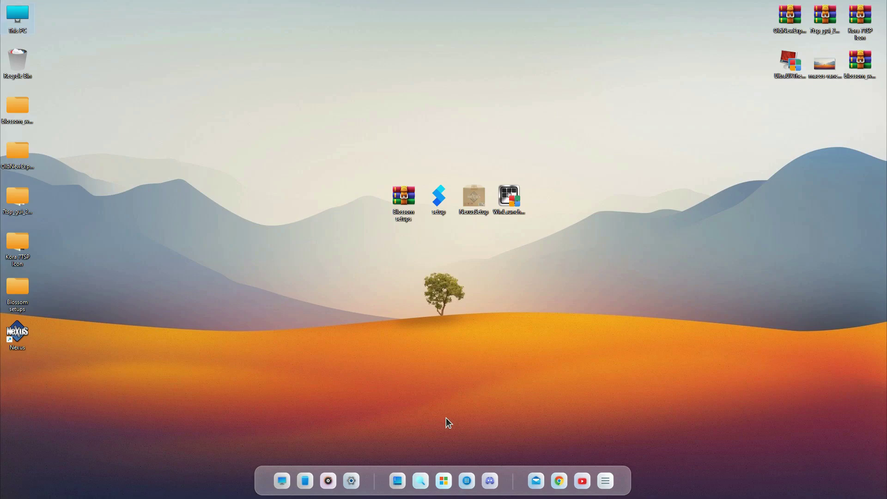
Open This PC from the dock, minimize it and close it through its dock preview
{"action": "left_click", "coordinate": [282, 472]}
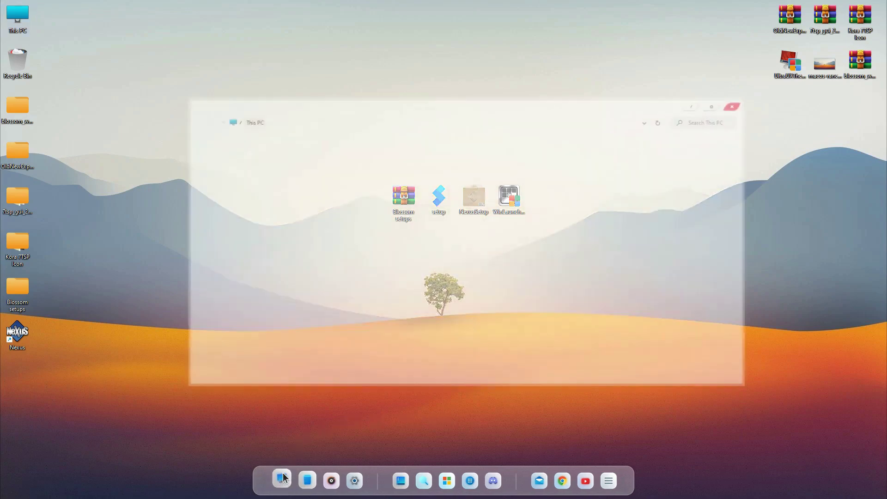
{"action": "left_click", "coordinate": [697, 104]}
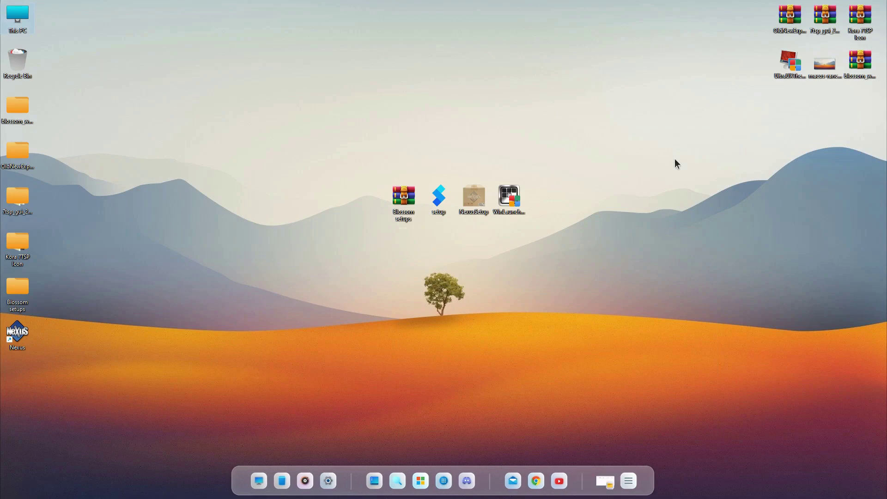
{"action": "mouse_move", "coordinate": [606, 481]}
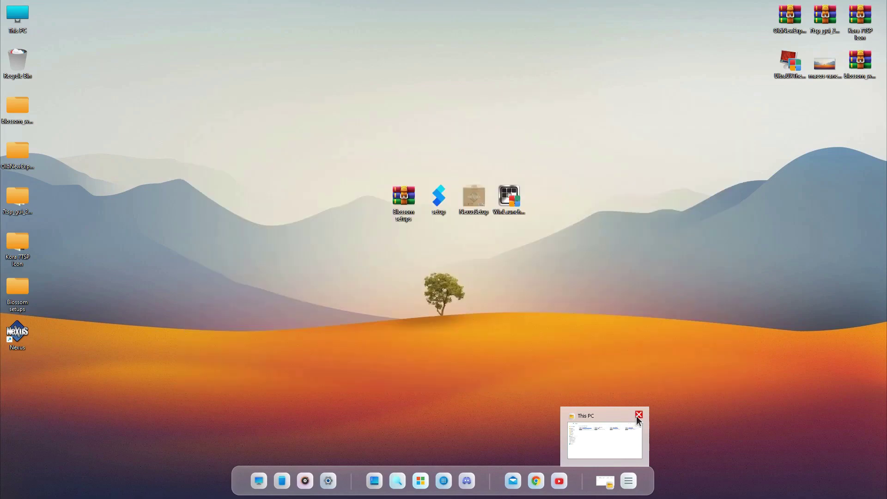
Install WinLaunch using the WinLaunch installer on the desktop
{"action": "double_click", "coordinate": [518, 198]}
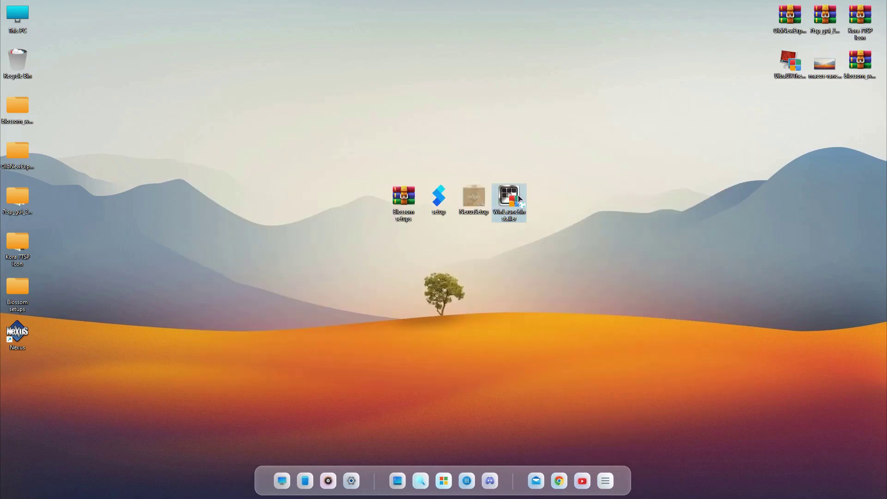
{"action": "left_click", "coordinate": [430, 312]}
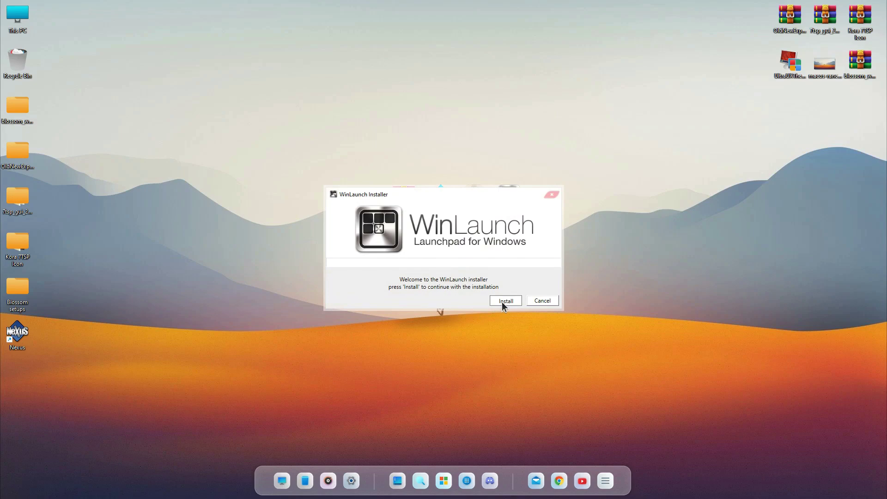
{"action": "left_click", "coordinate": [503, 302]}
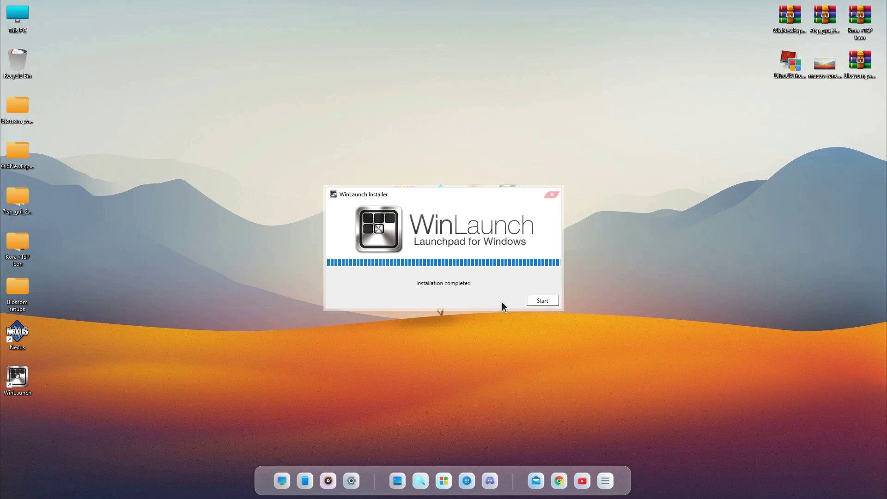
Start WinLaunch, accept its End-User License Agreement and dismiss the welcome window
{"action": "left_click", "coordinate": [534, 303]}
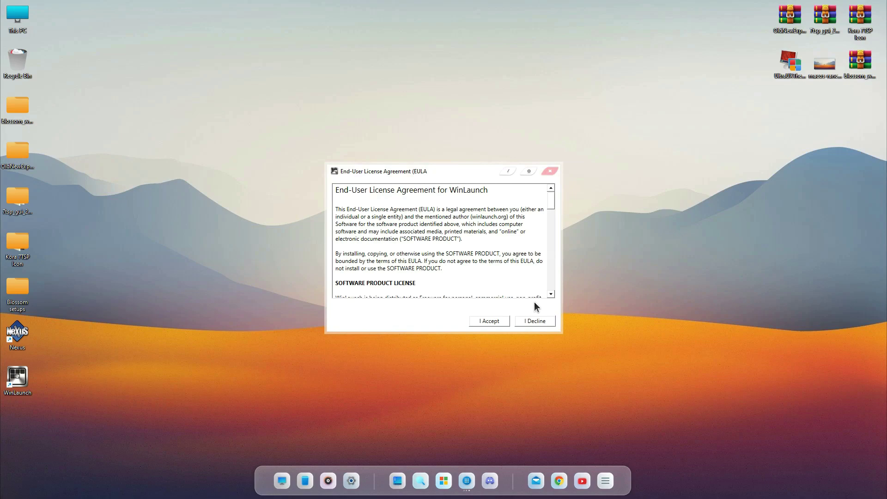
{"action": "left_click", "coordinate": [497, 320]}
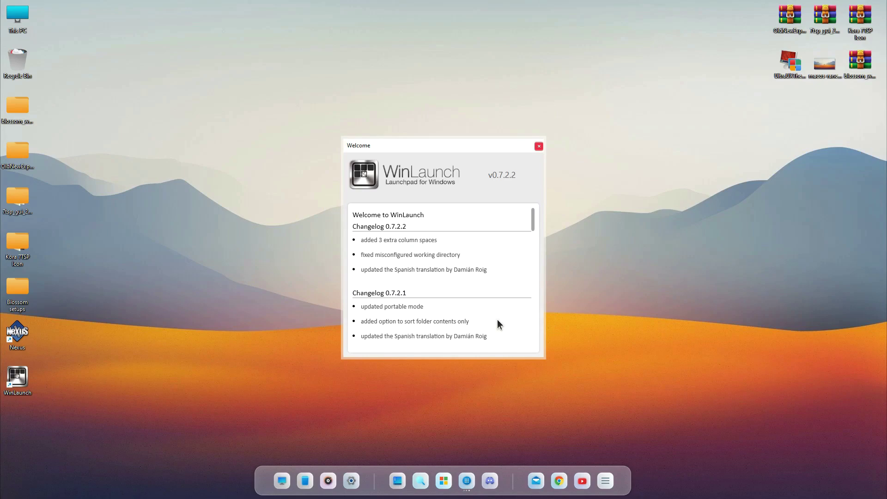
{"action": "left_click", "coordinate": [539, 147]}
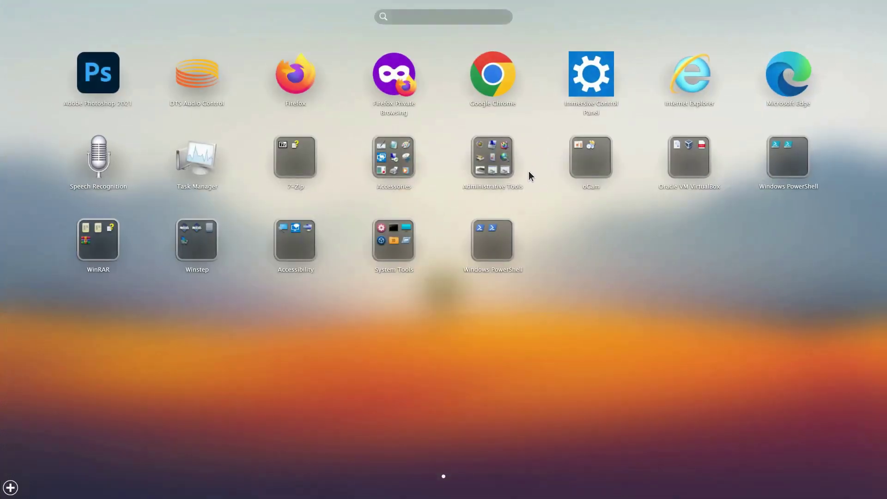
Restore the WinLaunch configuration from Blossom WinLaunch Backup.WLbackup in the desktop's nested Blossom setups folder, confirming the replacement of the current configuration
{"action": "left_click", "coordinate": [11, 487]}
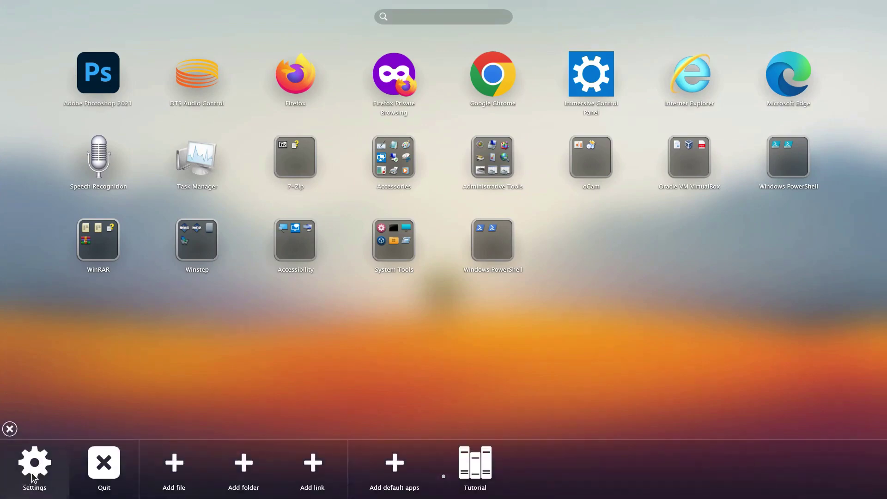
{"action": "left_click", "coordinate": [33, 478]}
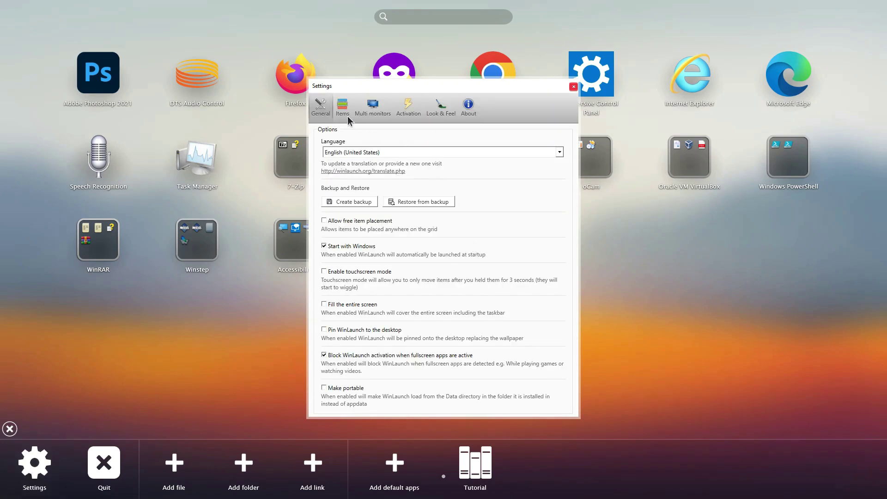
{"action": "left_click", "coordinate": [424, 203]}
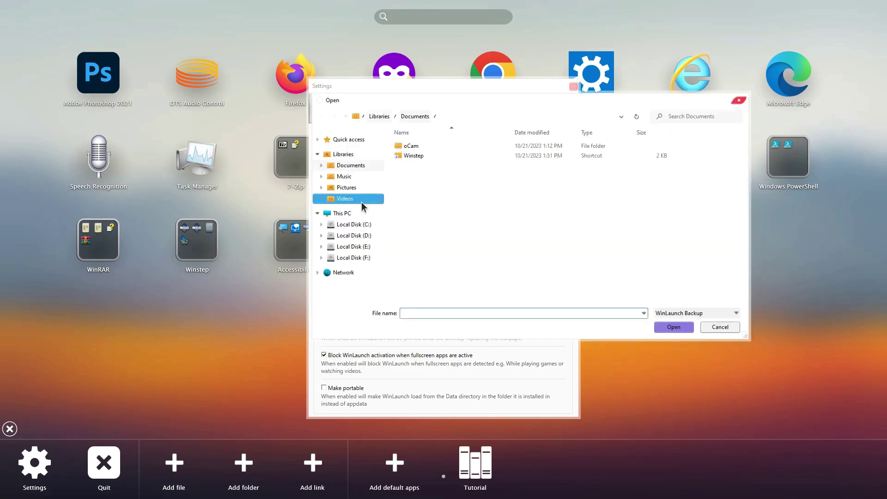
{"action": "left_click", "coordinate": [351, 140]}
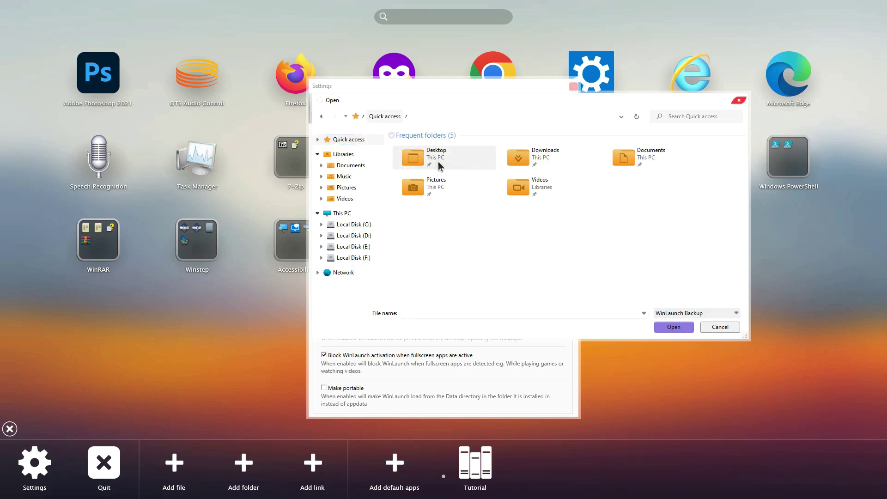
{"action": "double_click", "coordinate": [438, 162]}
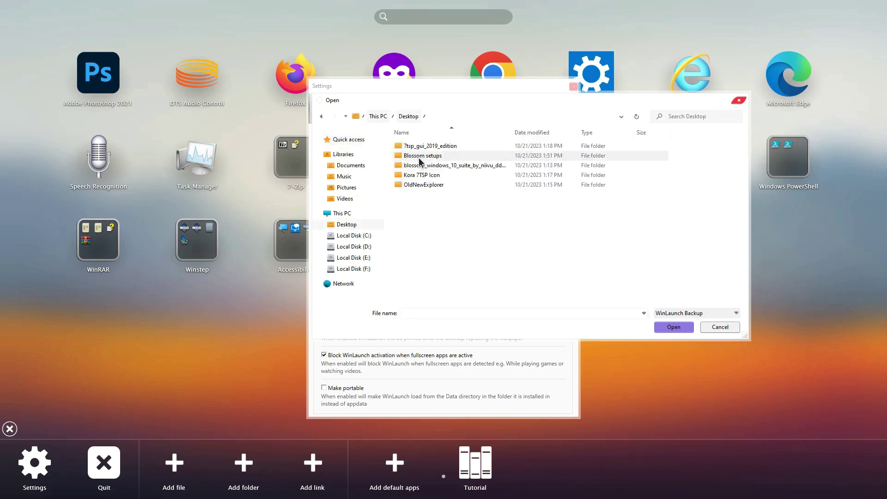
{"action": "double_click", "coordinate": [430, 157]}
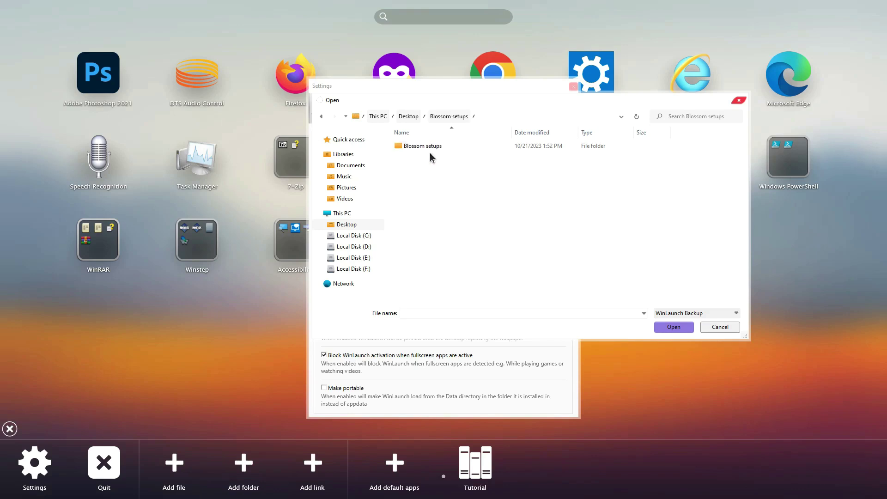
{"action": "double_click", "coordinate": [429, 146]}
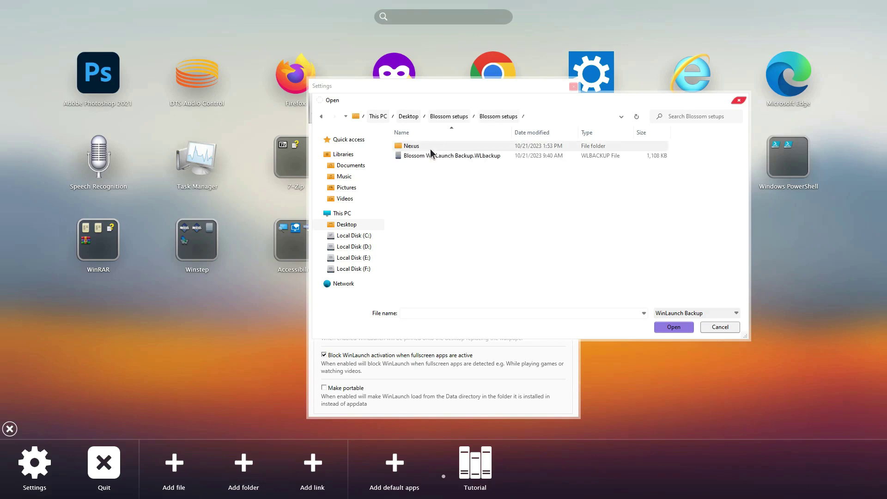
{"action": "left_click", "coordinate": [429, 156]}
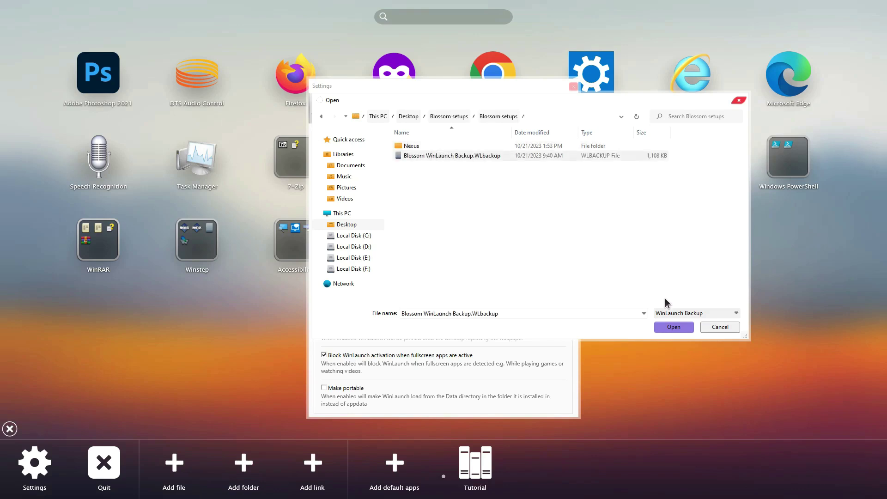
{"action": "left_click", "coordinate": [675, 328]}
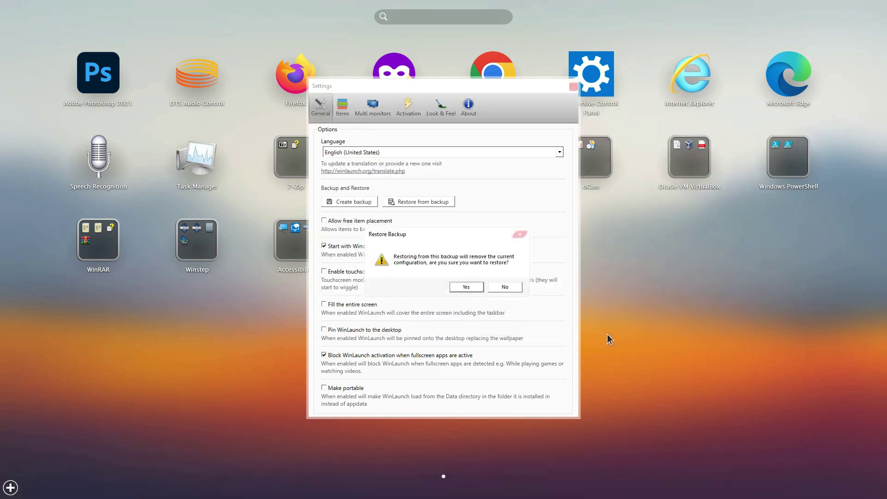
{"action": "left_click", "coordinate": [466, 287]}
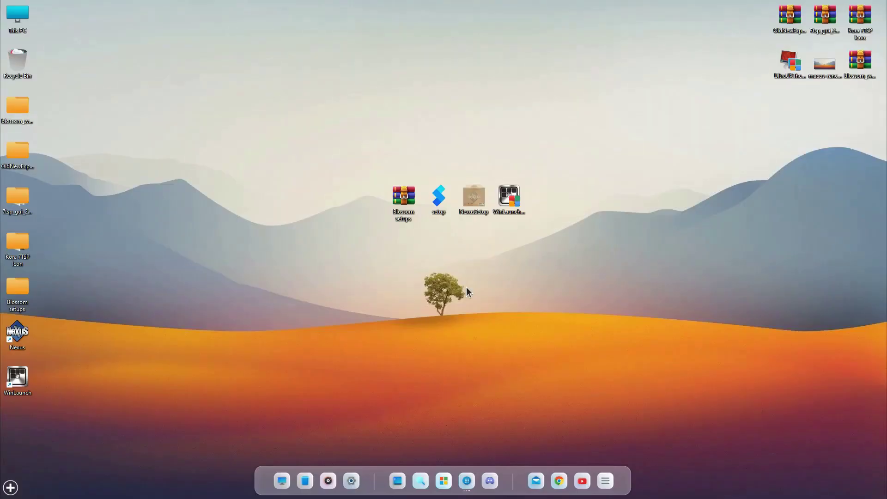
{"action": "left_click_drag", "start_coordinate": [494, 302], "coordinate": [625, 303]}
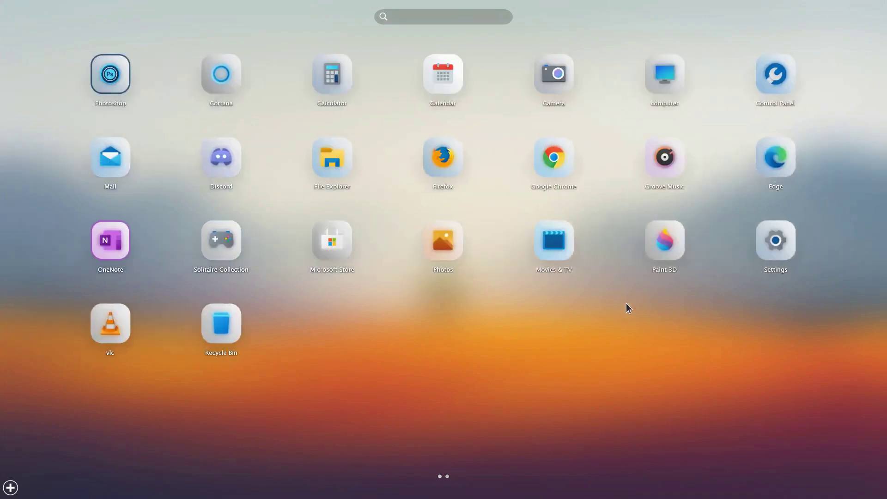
Test WinLaunch by opening File Explorer from it and closing the window, and check that the dock shows and hides the launcher
{"action": "left_click", "coordinate": [332, 158]}
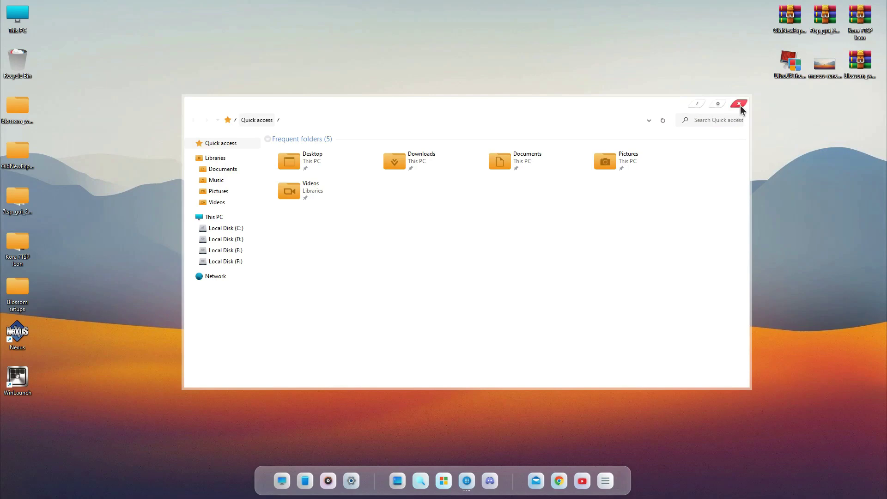
{"action": "left_click", "coordinate": [739, 104]}
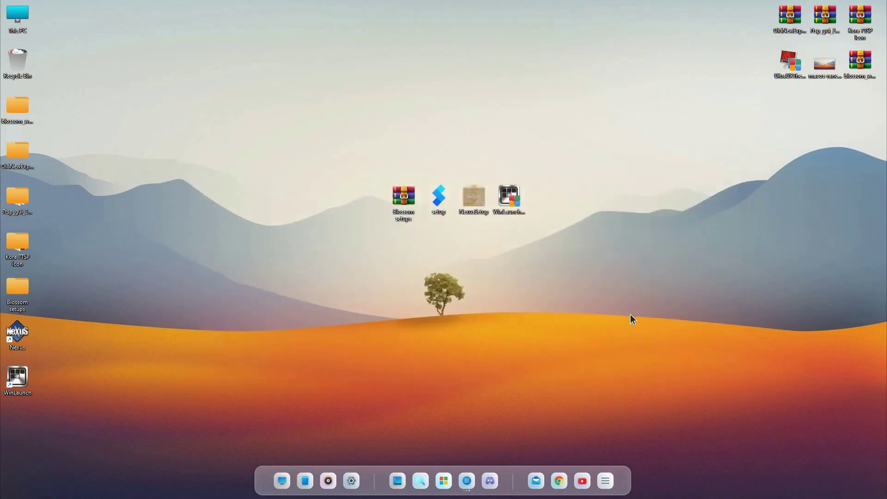
{"action": "left_click", "coordinate": [466, 474]}
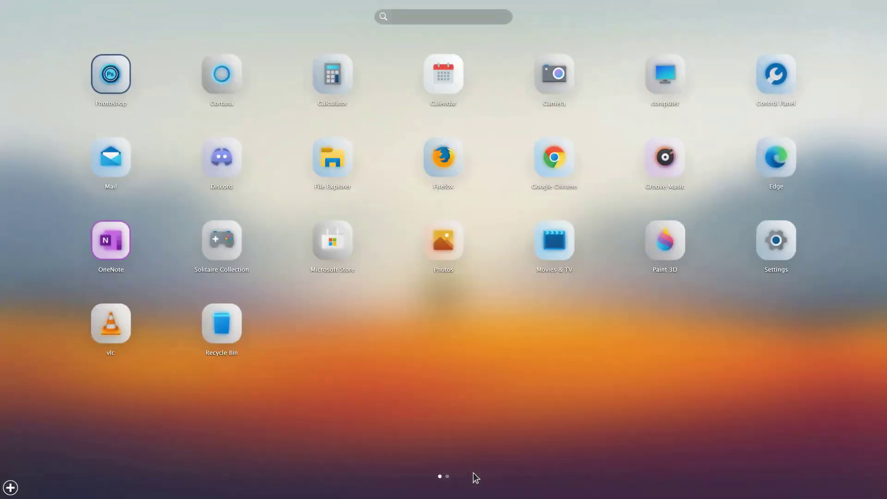
{"action": "left_click", "coordinate": [486, 340]}
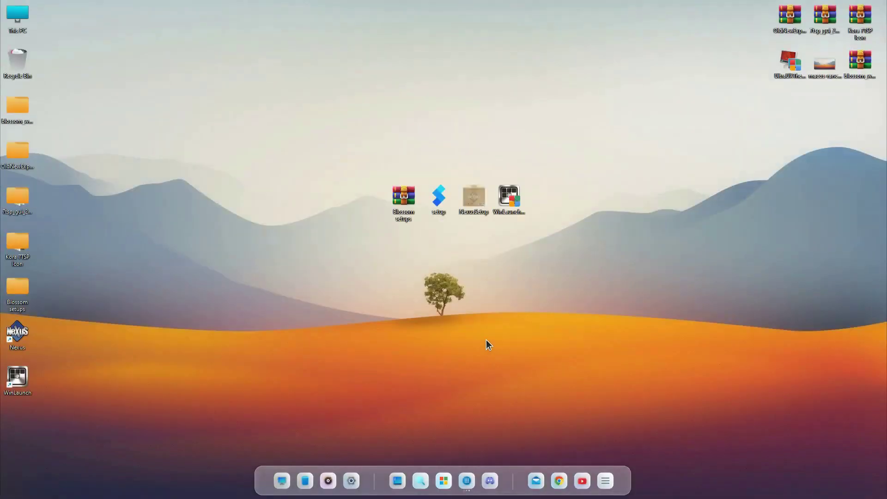
Install Nilesoft Shell 1.9 in C:\Program Files\Nilesoft Shell and check the desktop's context menu
{"action": "left_click", "coordinate": [442, 204]}
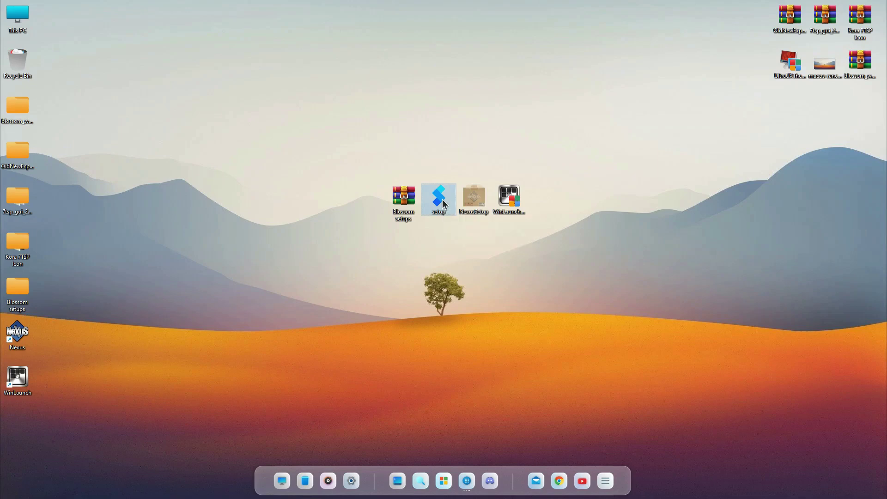
{"action": "double_click", "coordinate": [443, 203]}
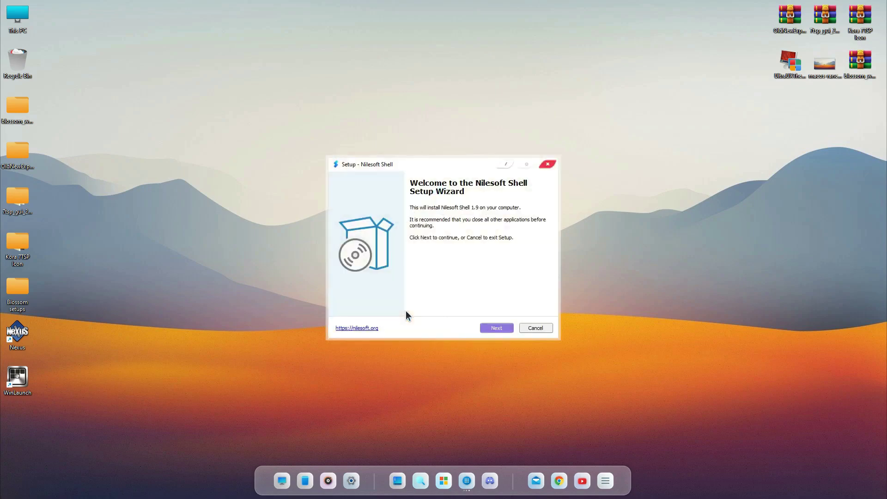
{"action": "left_click", "coordinate": [500, 327]}
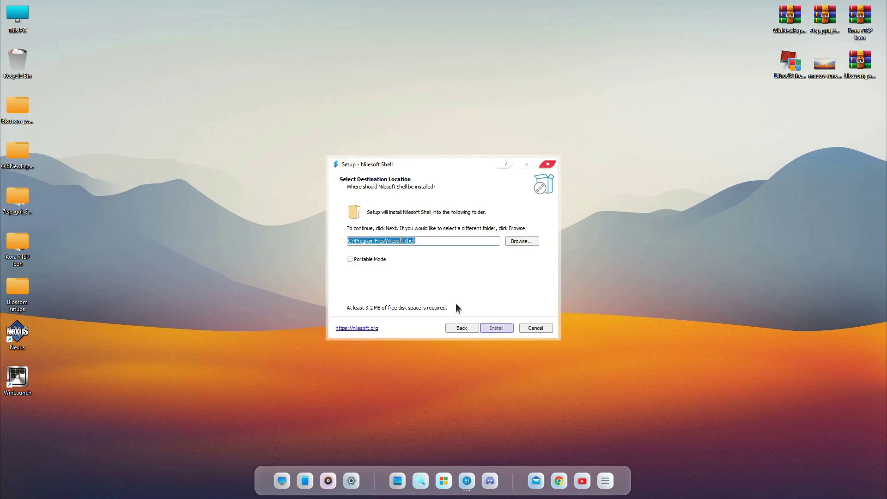
{"action": "left_click", "coordinate": [499, 326]}
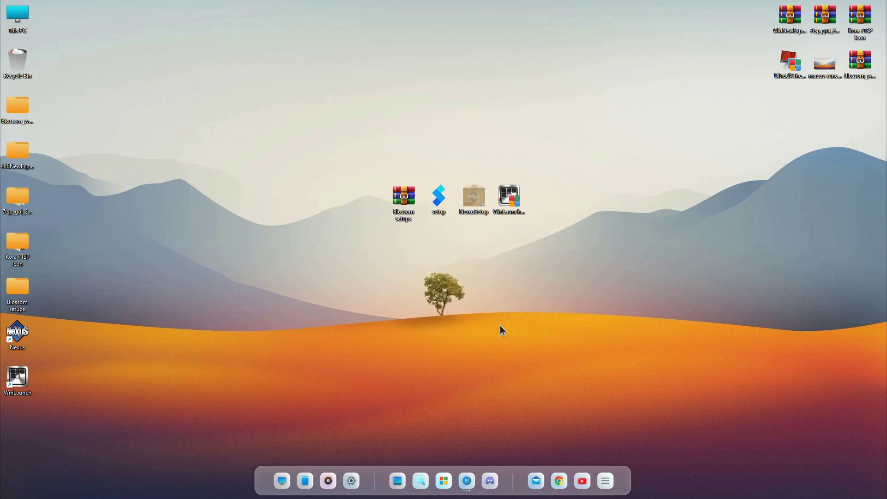
{"action": "right_click", "coordinate": [417, 308]}
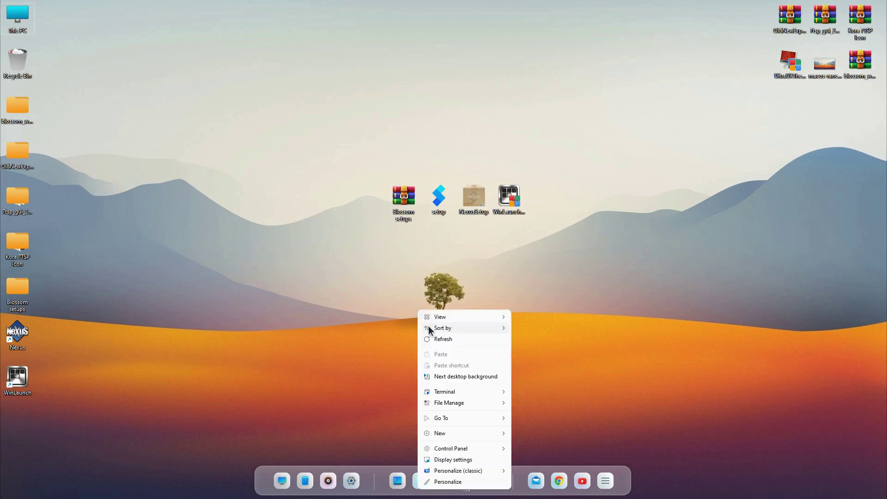
{"action": "key", "text": "Escape"}
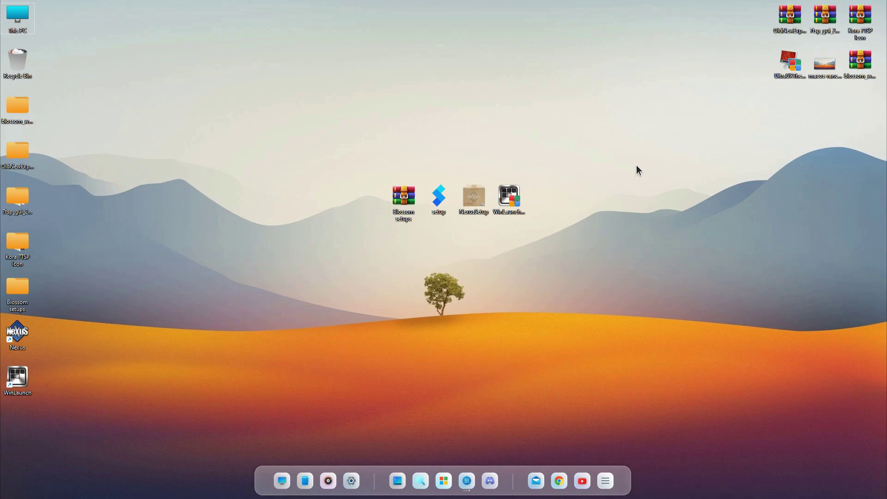
Examine the desktop context menu's appearance and its sorting options, then dismiss it
{"action": "right_click", "coordinate": [570, 183]}
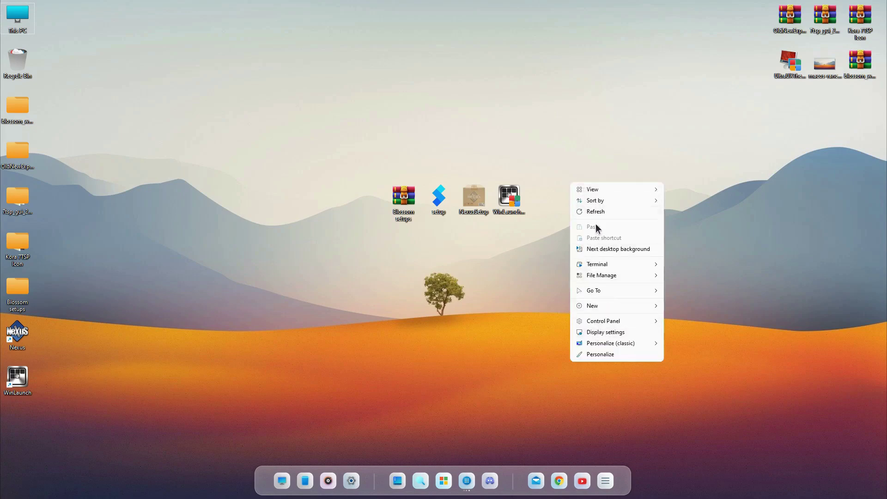
{"action": "mouse_move", "coordinate": [589, 203]}
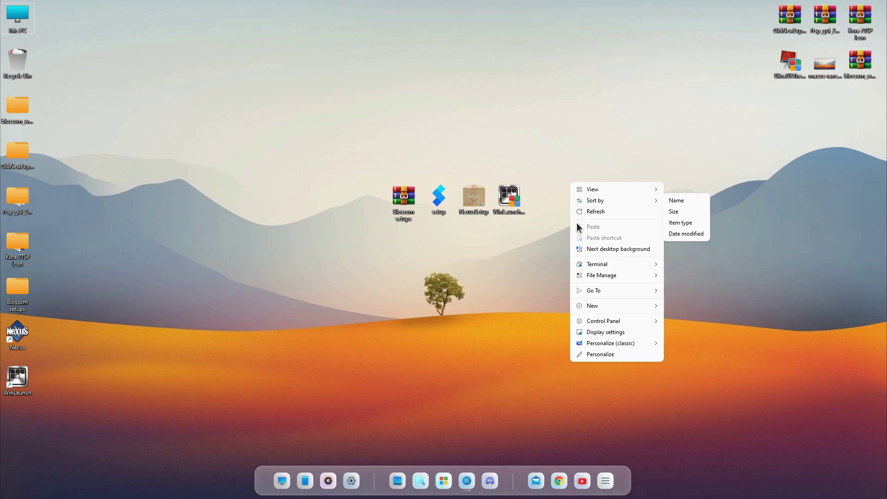
{"action": "left_click", "coordinate": [549, 263]}
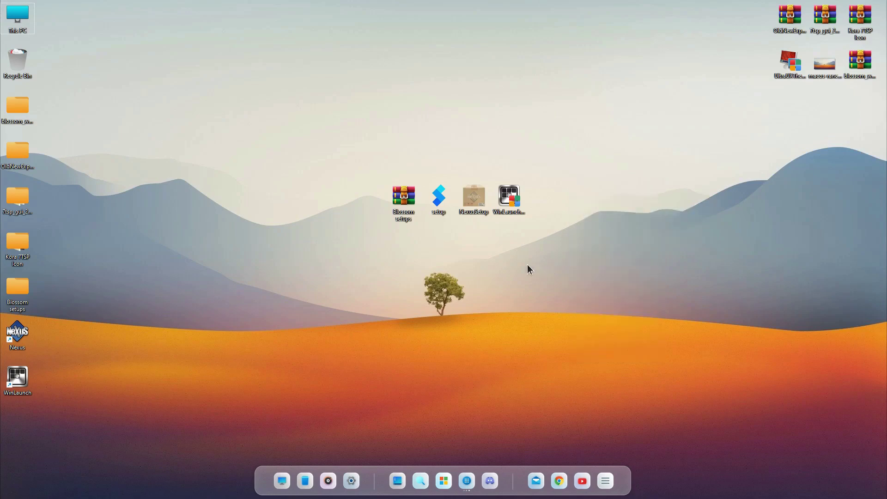
Open theme.nss from C:\Program Files\Nilesoft Shell\imports for editing
{"action": "double_click", "coordinate": [17, 21]}
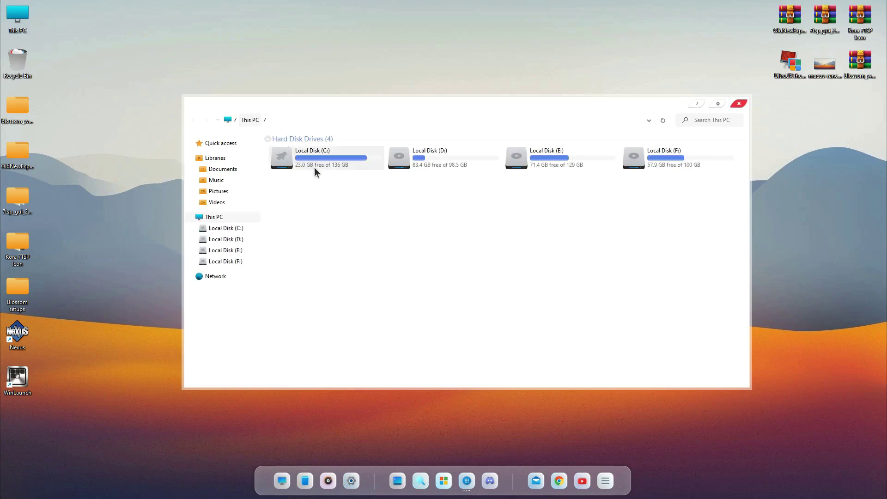
{"action": "double_click", "coordinate": [314, 168]}
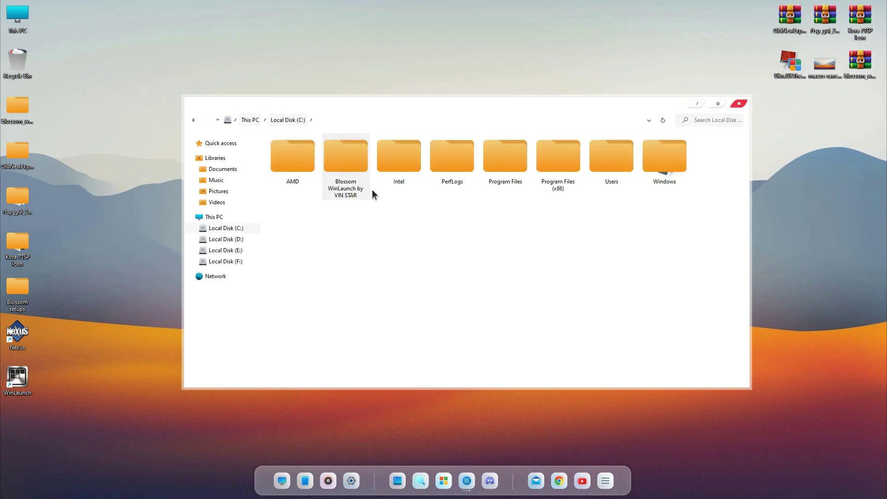
{"action": "double_click", "coordinate": [497, 170]}
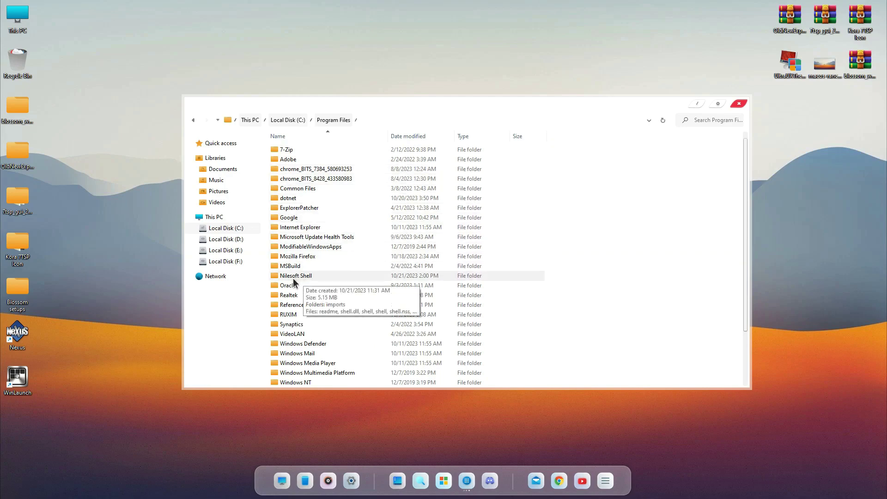
{"action": "double_click", "coordinate": [294, 278]}
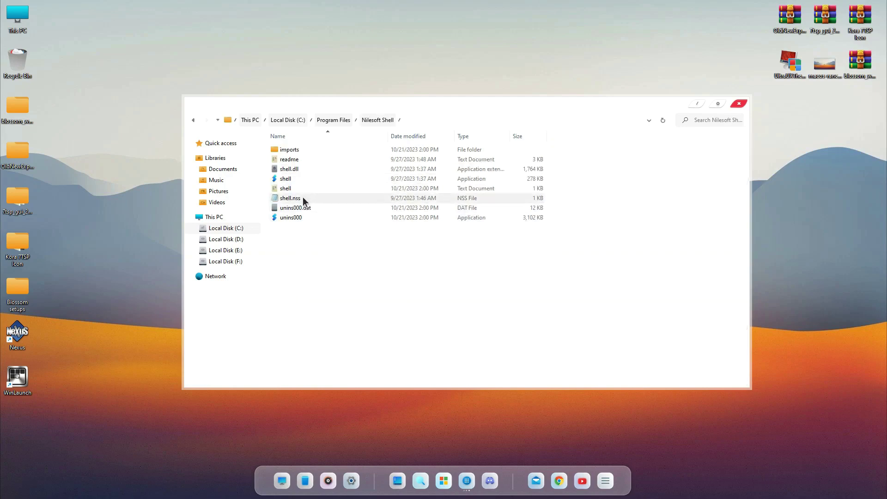
{"action": "double_click", "coordinate": [298, 152]}
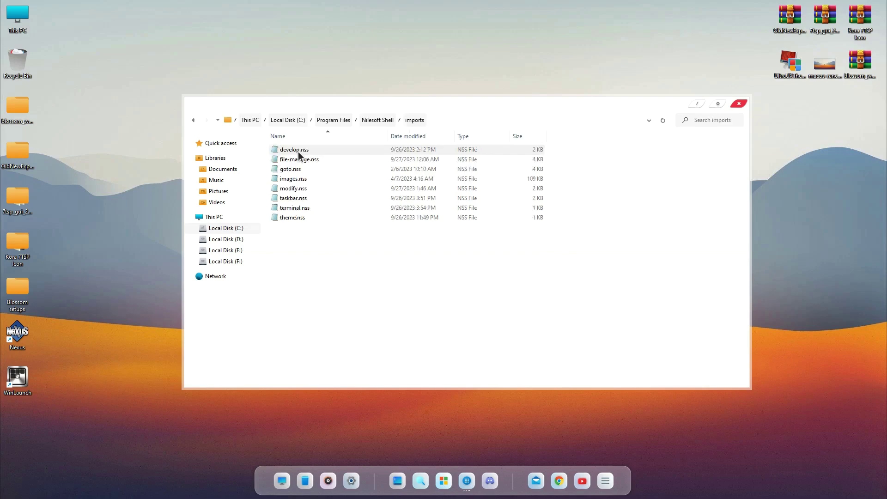
{"action": "double_click", "coordinate": [293, 217]}
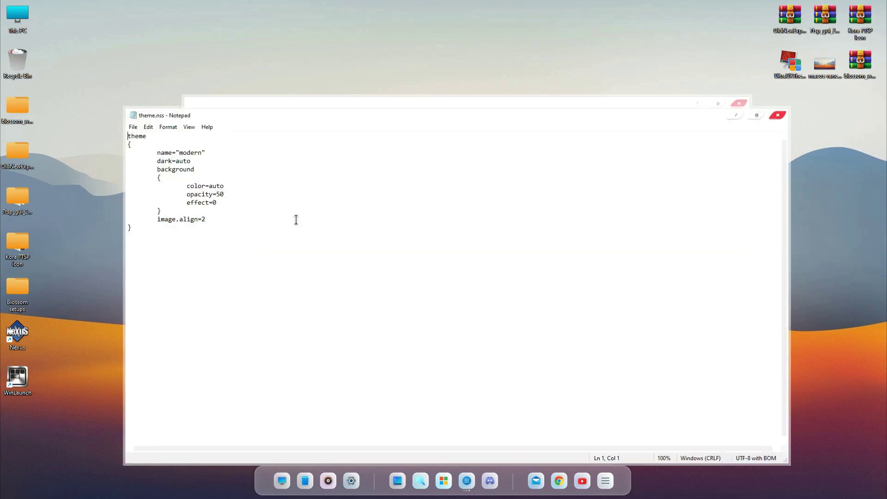
Set the theme background's effect to 2 and opacity to 70 in theme.nss, then save and close the file
{"action": "left_click_drag", "start_coordinate": [180, 196], "coordinate": [190, 196]}
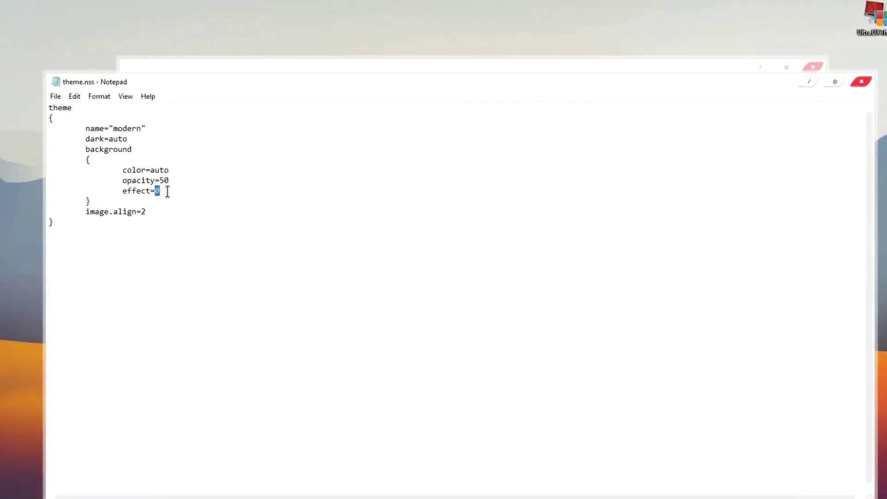
{"action": "type", "text": "2"}
{"action": "left_click_drag", "start_coordinate": [161, 191], "coordinate": [176, 180]}
{"action": "left_click", "coordinate": [208, 213]}
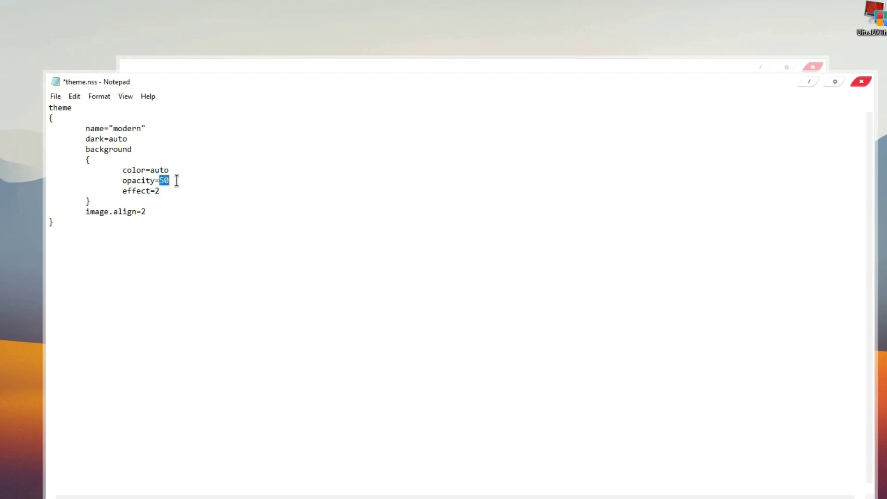
{"action": "type", "text": "70"}
{"action": "left_click_drag", "start_coordinate": [186, 180], "coordinate": [161, 180]}
{"action": "left_click", "coordinate": [187, 204]}
{"action": "left_click", "coordinate": [59, 98]}
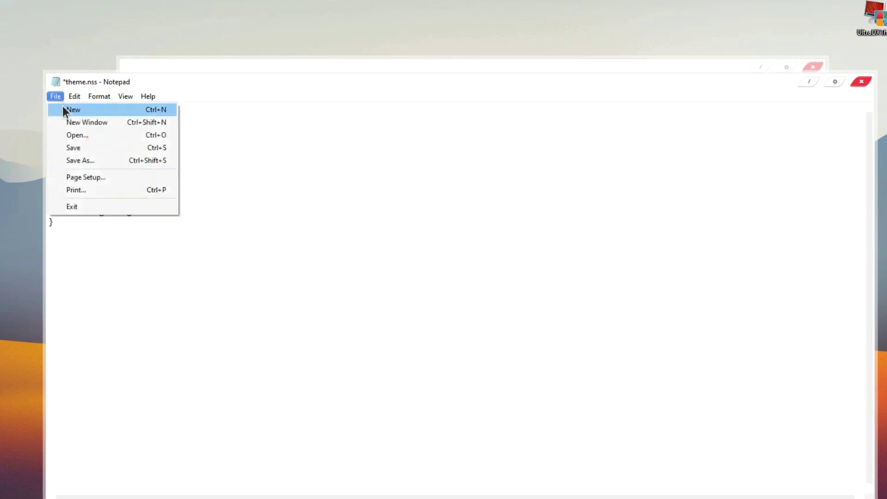
{"action": "left_click", "coordinate": [74, 147]}
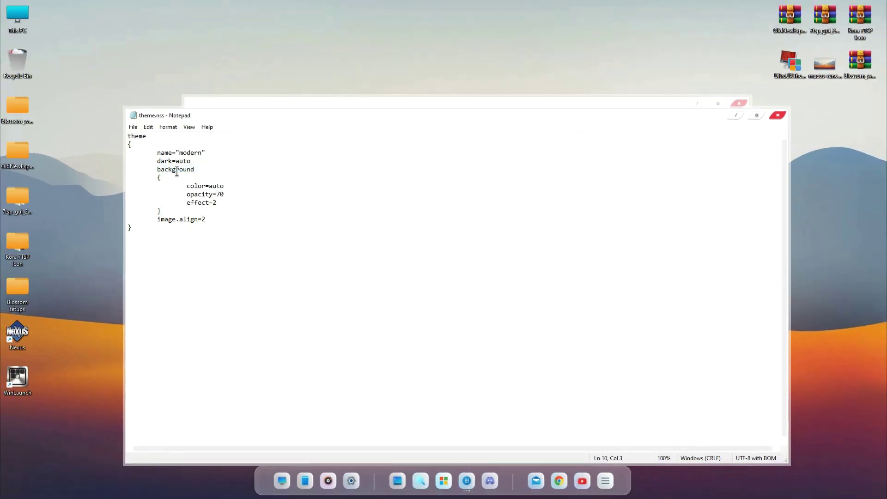
{"action": "left_click", "coordinate": [779, 117]}
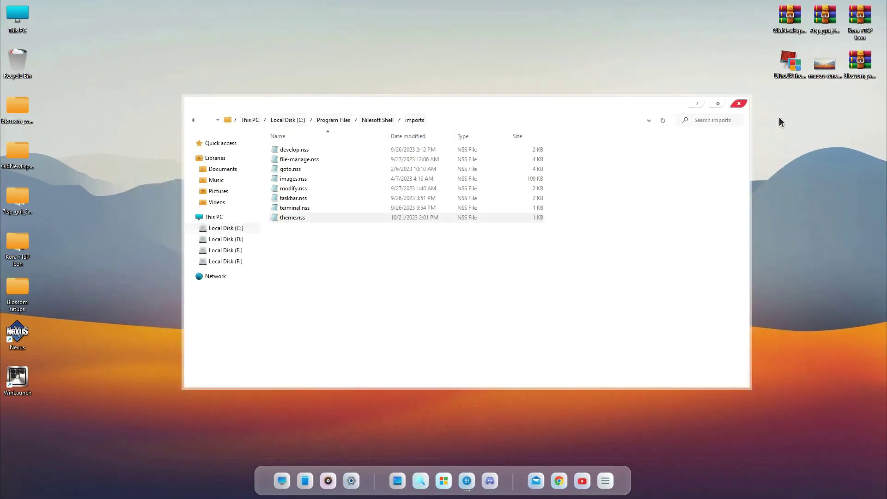
Run the shell application from the Nilesoft Shell folder as administrator, restart Explorer with it and close it
{"action": "left_click", "coordinate": [194, 121]}
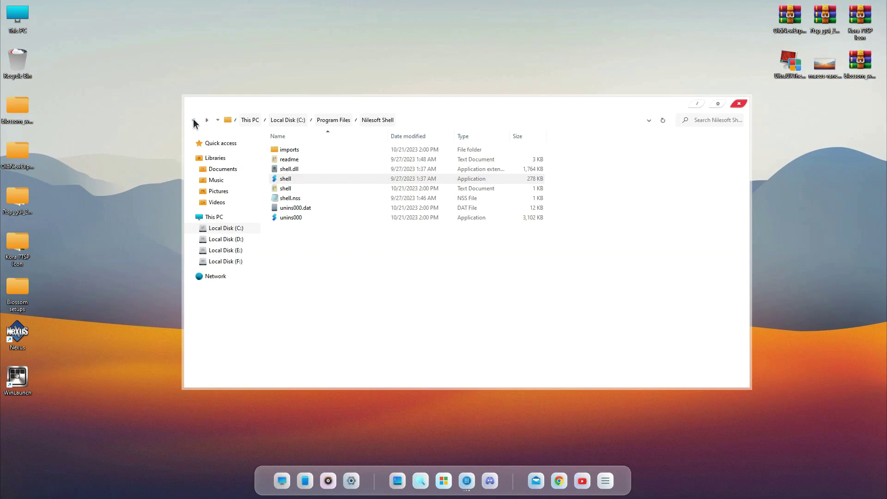
{"action": "right_click", "coordinate": [285, 179]}
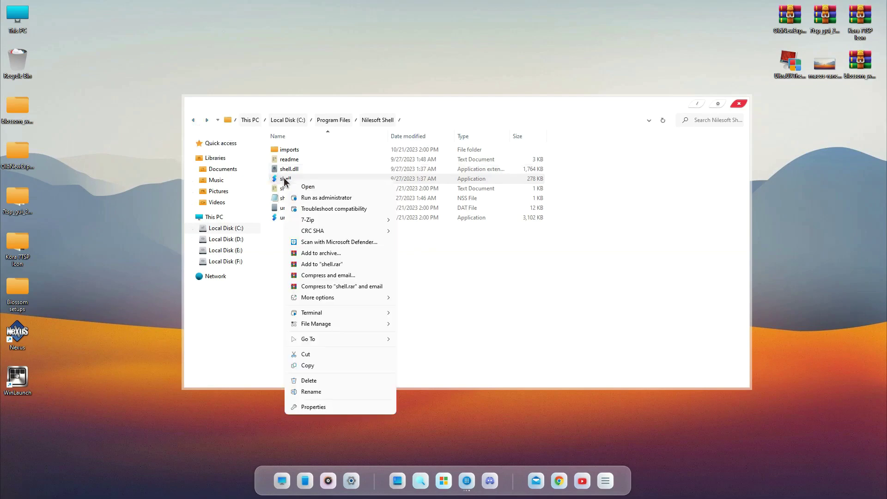
{"action": "left_click", "coordinate": [317, 198]}
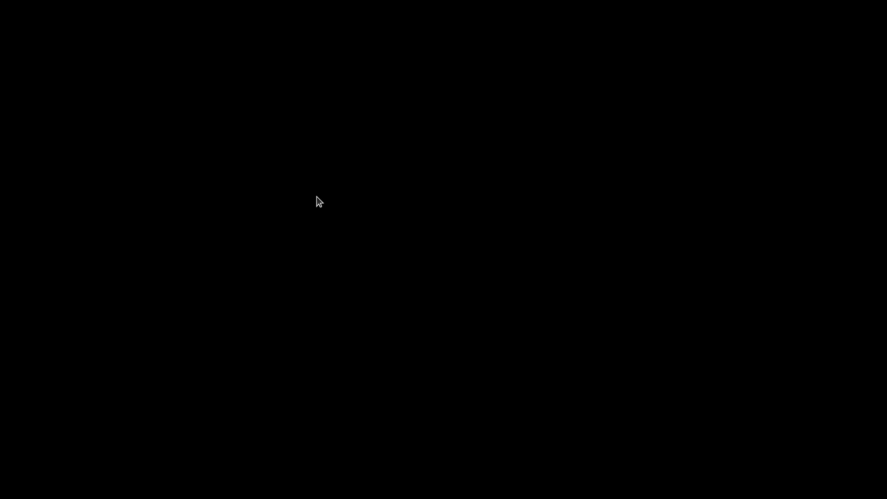
{"action": "left_click", "coordinate": [391, 310]}
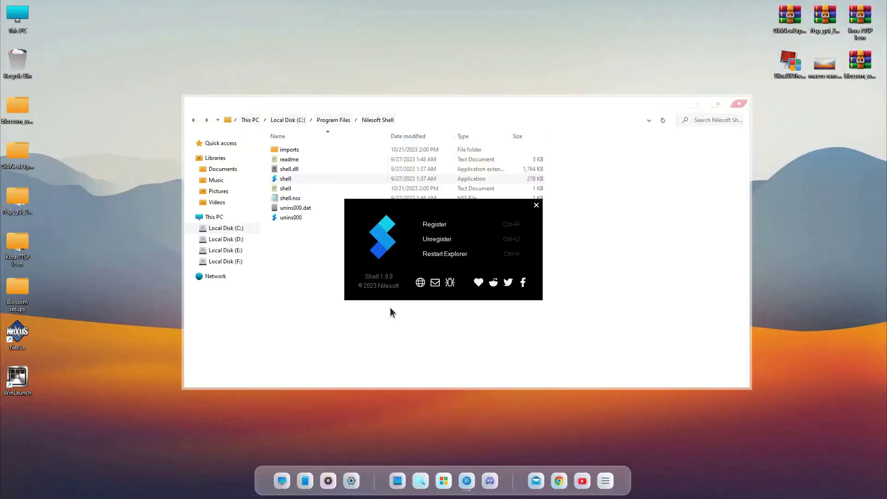
{"action": "left_click", "coordinate": [434, 253]}
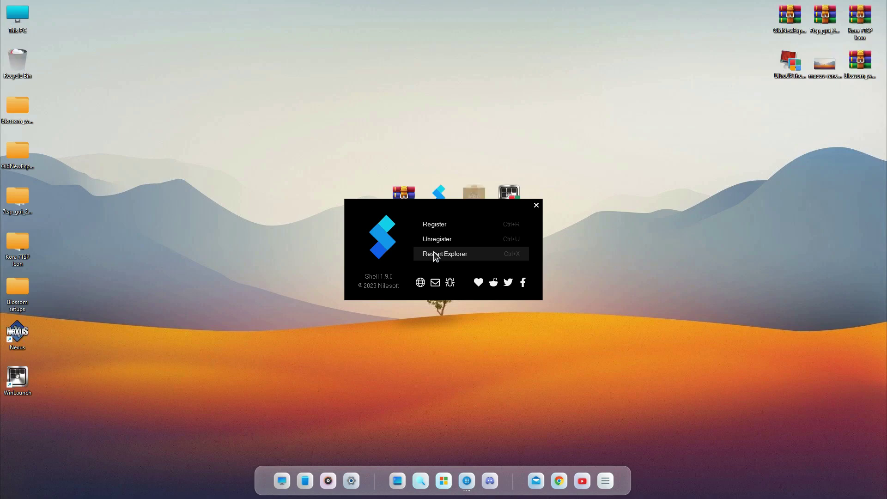
{"action": "left_click", "coordinate": [535, 205]}
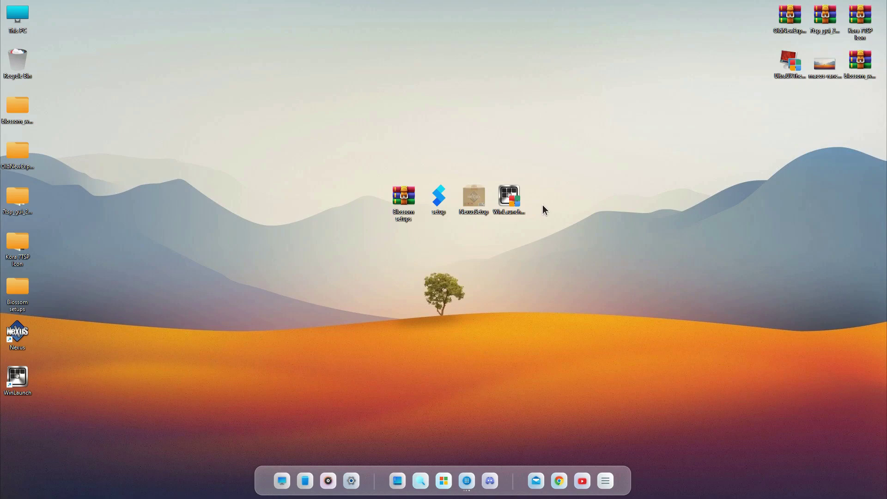
Check the restyled desktop context menu and its sorting submenu at different spots on the desktop, then dismiss it
{"action": "right_click", "coordinate": [543, 206]}
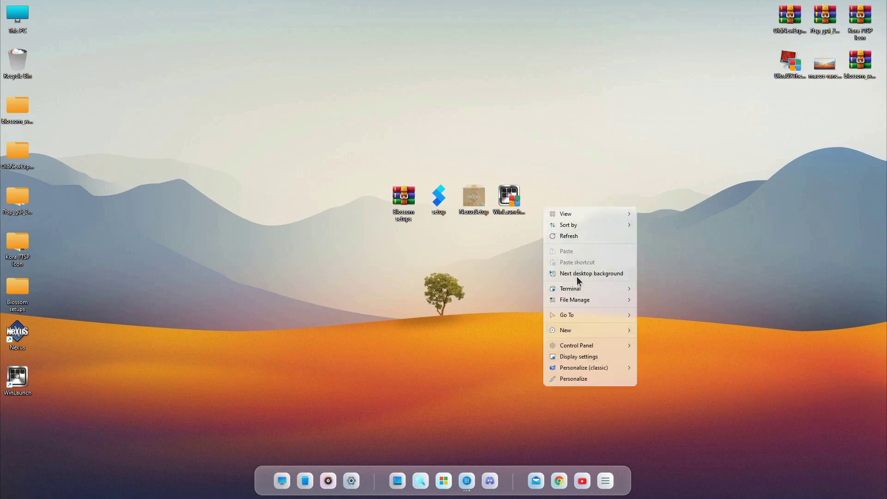
{"action": "right_click", "coordinate": [691, 189]}
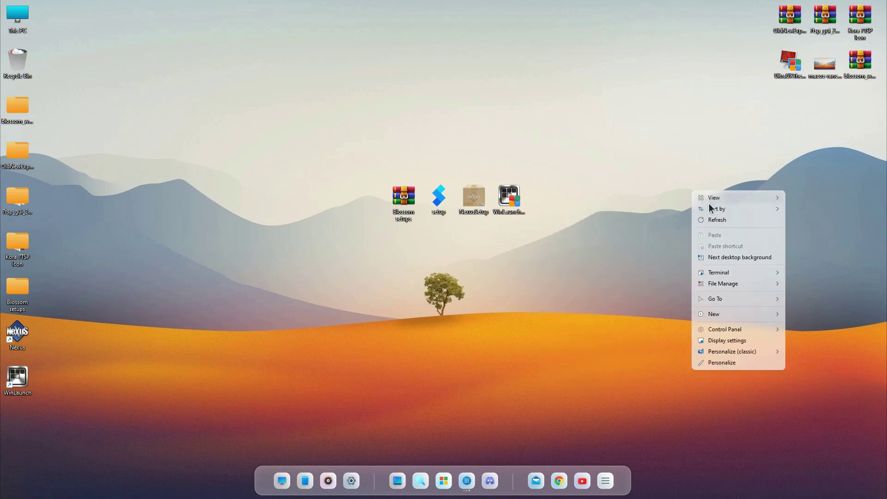
{"action": "mouse_move", "coordinate": [713, 202]}
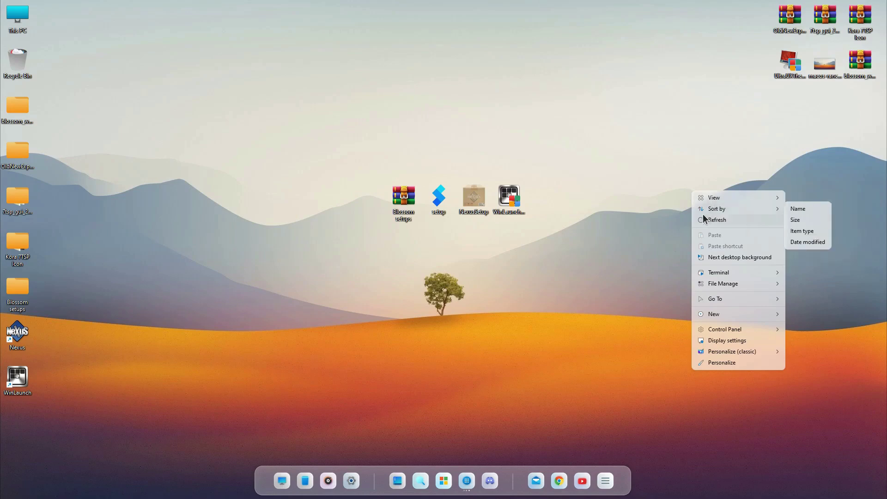
{"action": "left_click", "coordinate": [341, 175]}
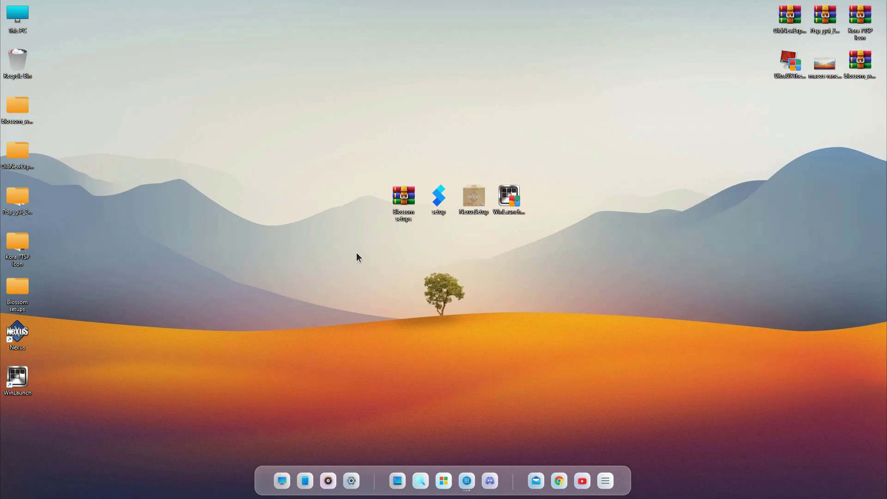
View the Start menu, then turn on Use Start full screen in the Start personalization settings and close Settings
{"action": "left_click", "coordinate": [444, 480]}
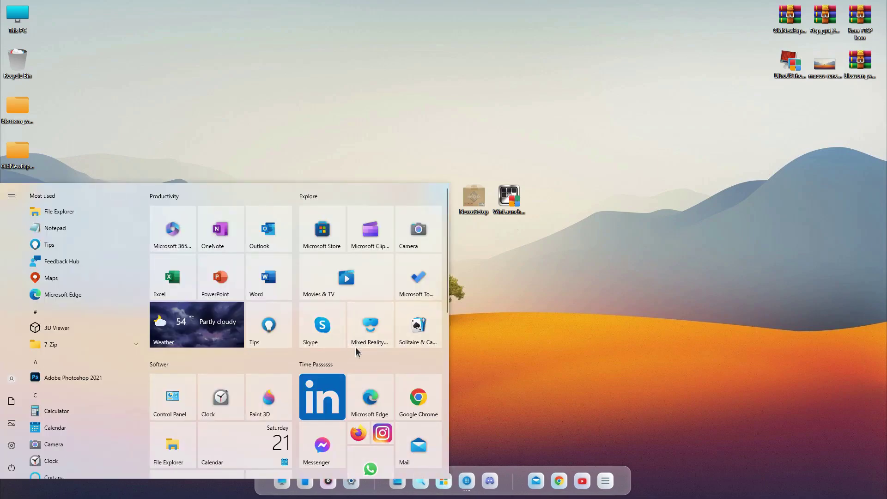
{"action": "right_click", "coordinate": [493, 316]}
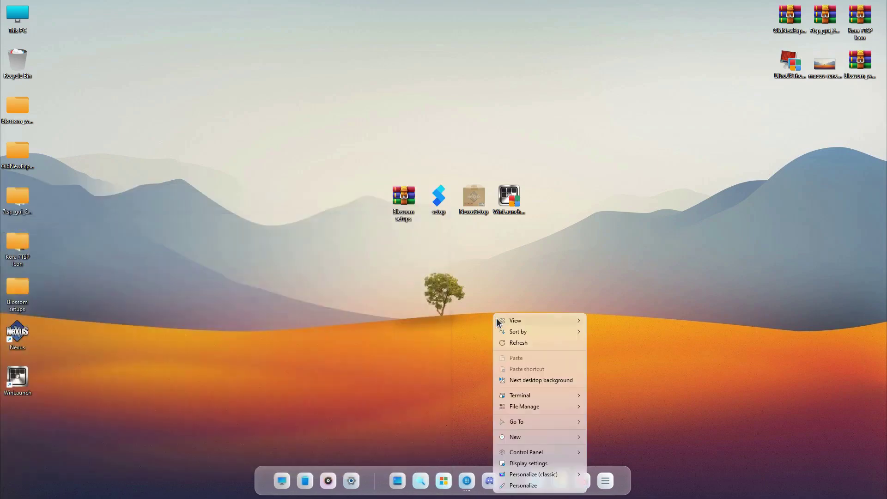
{"action": "left_click", "coordinate": [508, 484]}
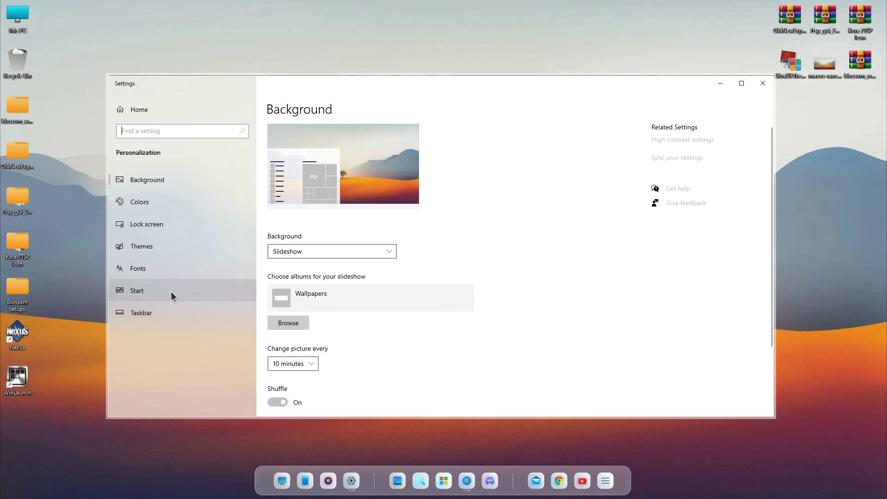
{"action": "left_click", "coordinate": [182, 290]}
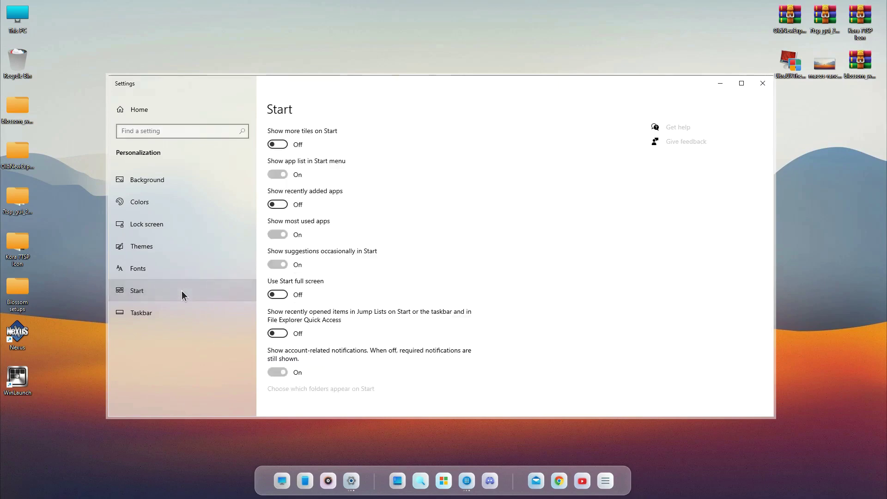
{"action": "left_click", "coordinate": [278, 296]}
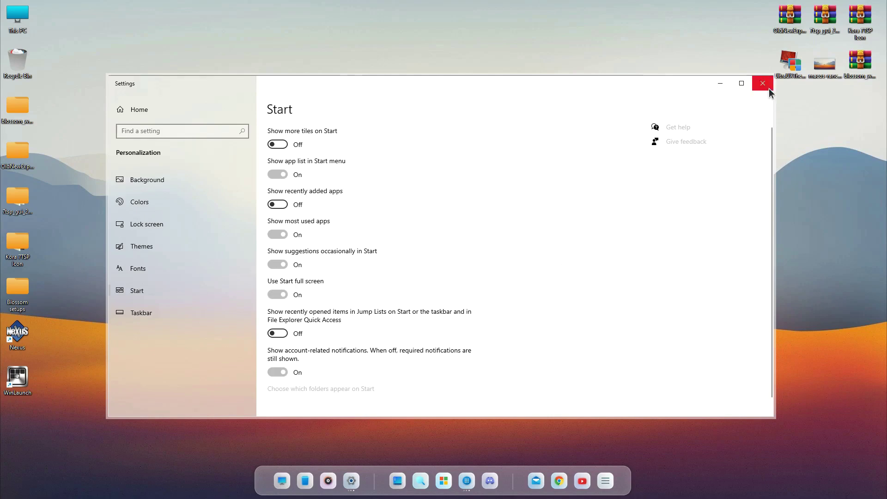
{"action": "left_click", "coordinate": [768, 86]}
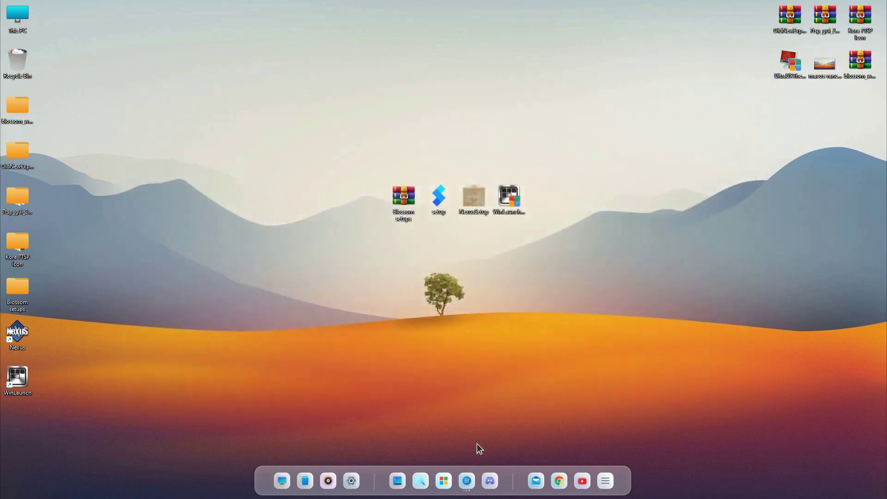
Examine the full-screen Start menu's pinned tiles and its all-apps list, then close it
{"action": "left_click", "coordinate": [446, 476]}
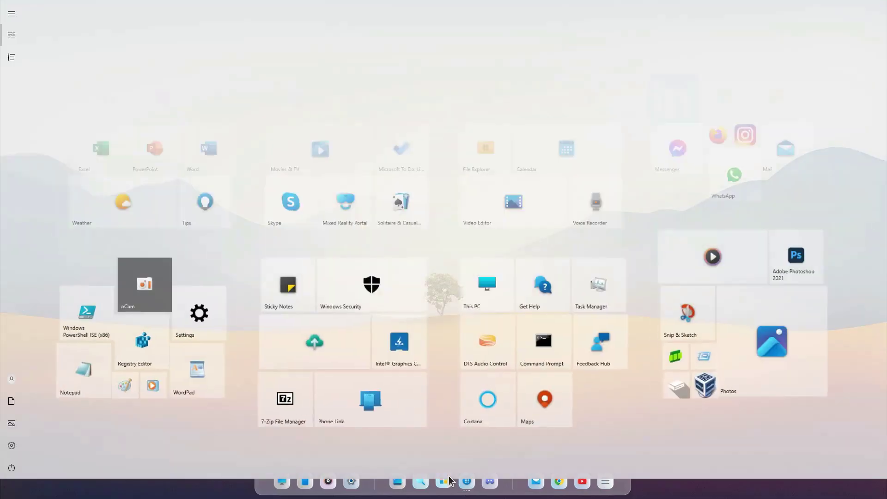
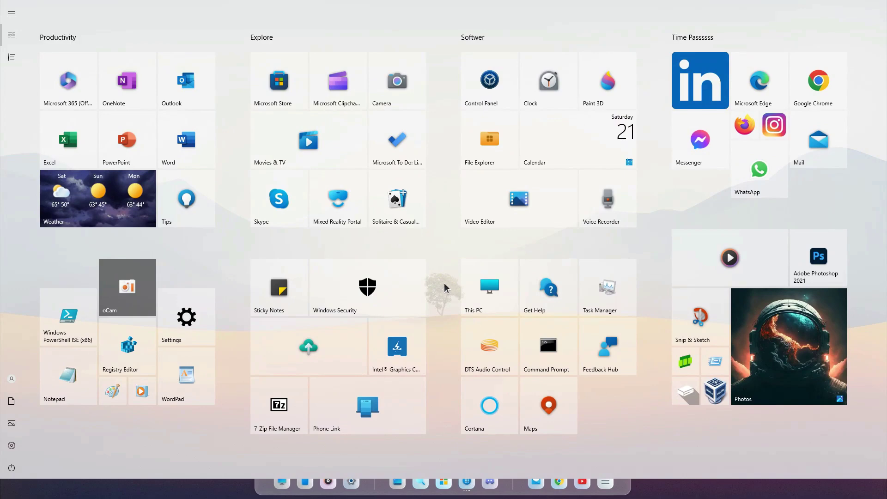
{"action": "left_click", "coordinate": [11, 57]}
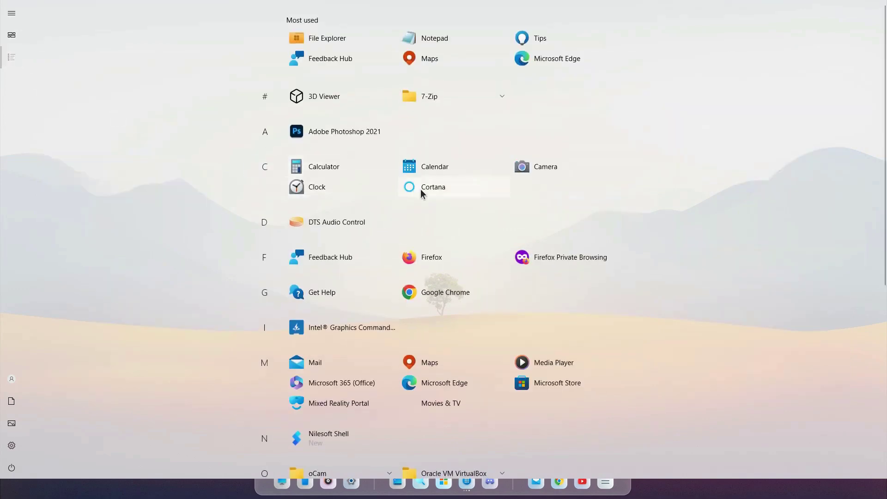
{"action": "scroll", "coordinate": [422, 193], "scroll_direction": "down", "scroll_amount": 7}
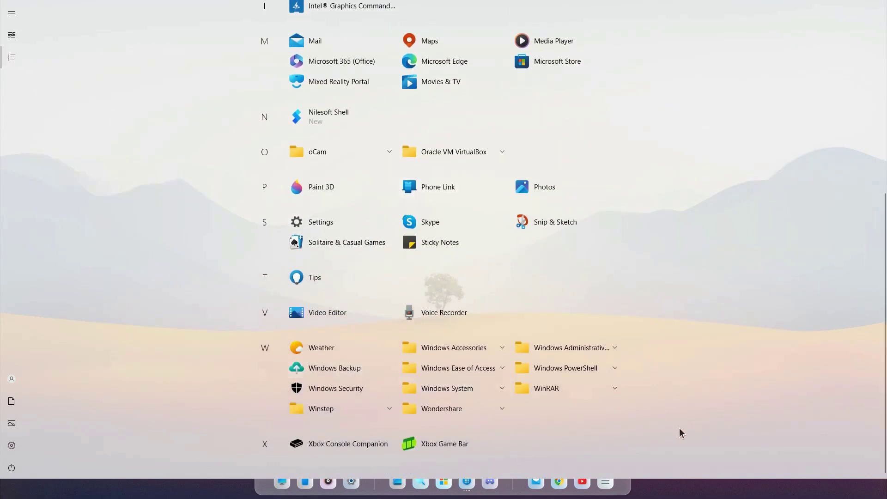
{"action": "left_click", "coordinate": [671, 486]}
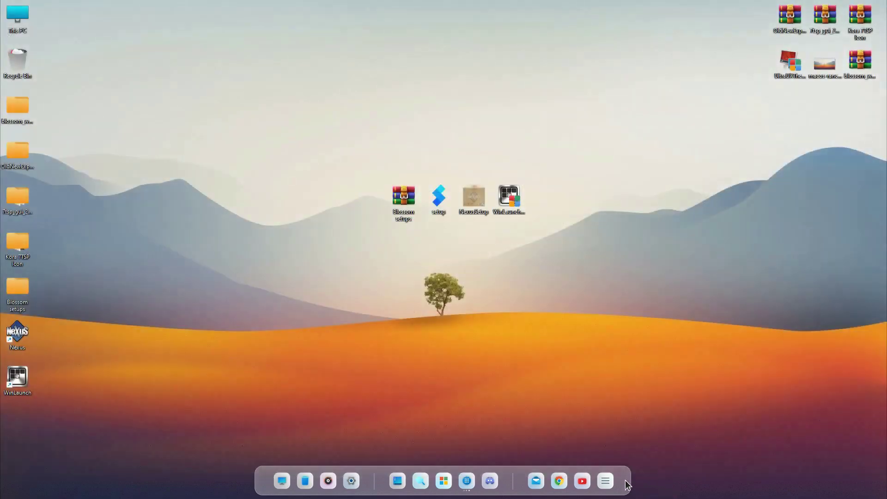
View the dock's system tray pop-up and the restyled desktop context menu, then dismiss them
{"action": "left_click", "coordinate": [605, 481]}
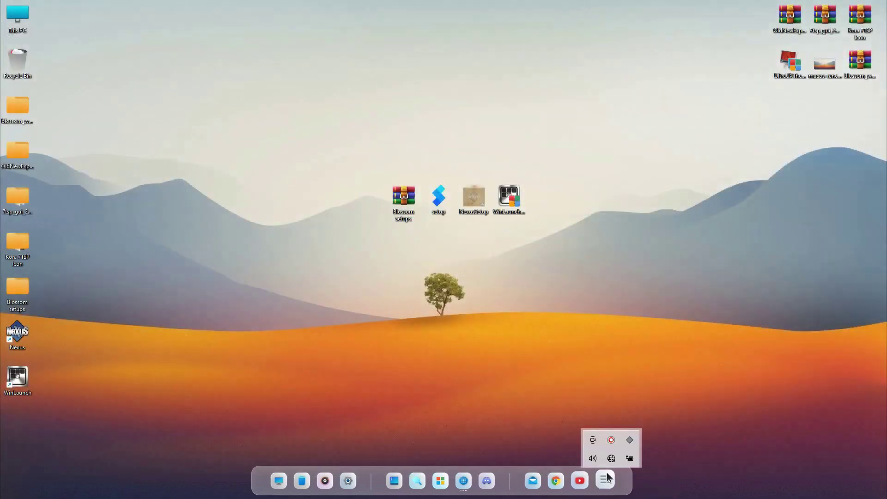
{"action": "left_click", "coordinate": [561, 404]}
{"action": "right_click", "coordinate": [561, 403]}
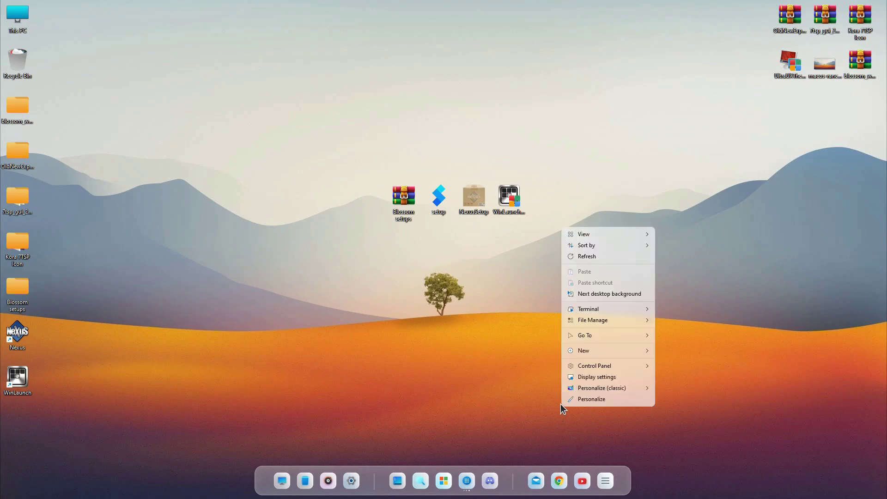
{"action": "left_click", "coordinate": [692, 189]}
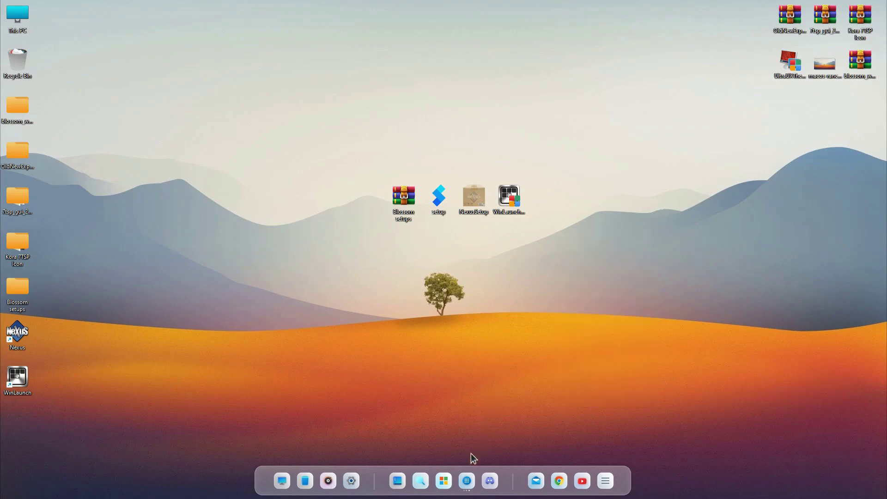
Open WinLaunch from the dock and add the user profile's Desktop folder to it as a new item
{"action": "left_click", "coordinate": [467, 480]}
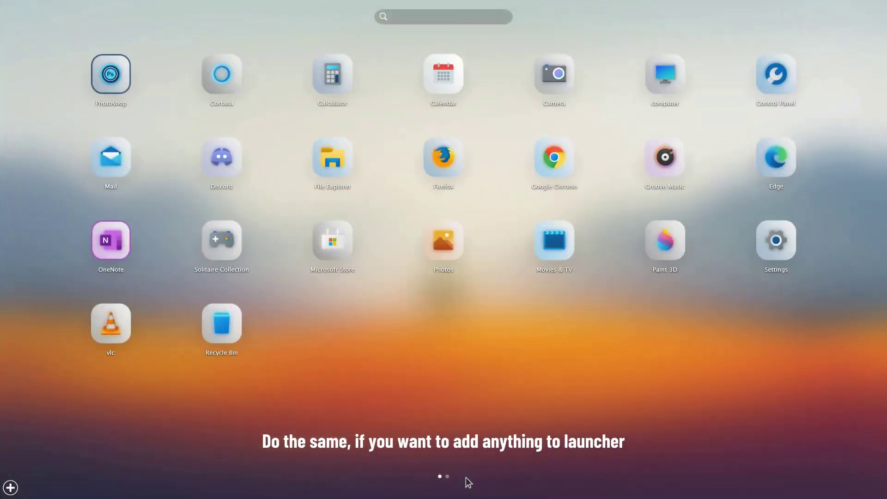
{"action": "right_click", "coordinate": [426, 317]}
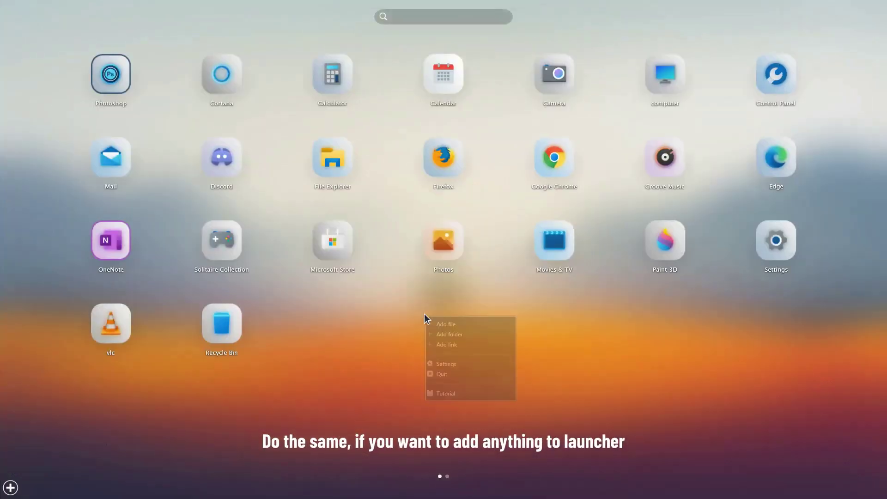
{"action": "left_click", "coordinate": [449, 334]}
{"action": "left_click", "coordinate": [417, 276]}
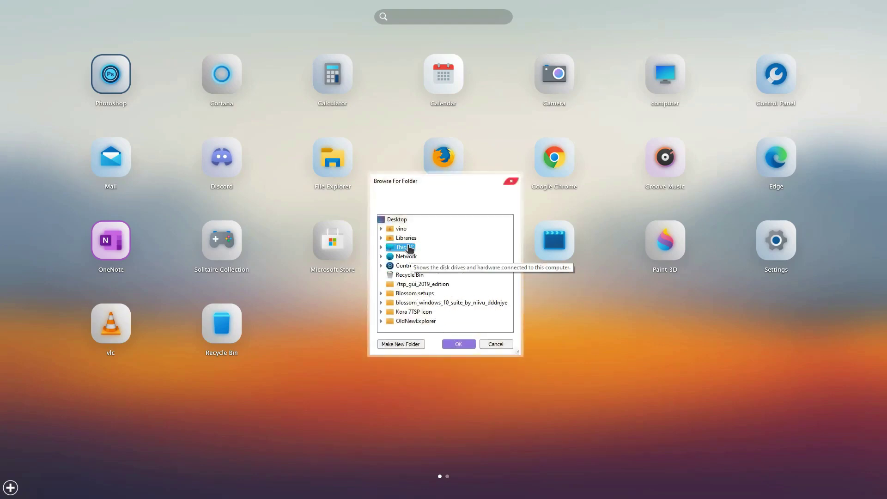
{"action": "left_click", "coordinate": [381, 228]}
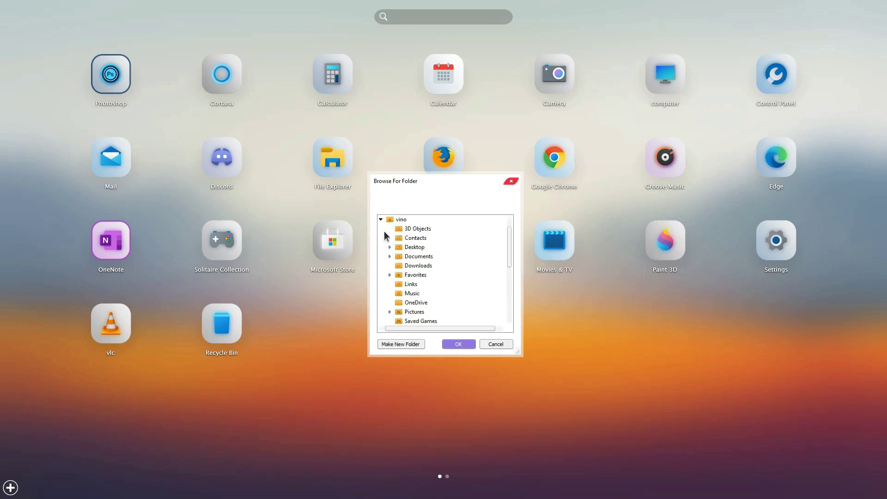
{"action": "left_click", "coordinate": [415, 248]}
{"action": "double_click", "coordinate": [421, 250]}
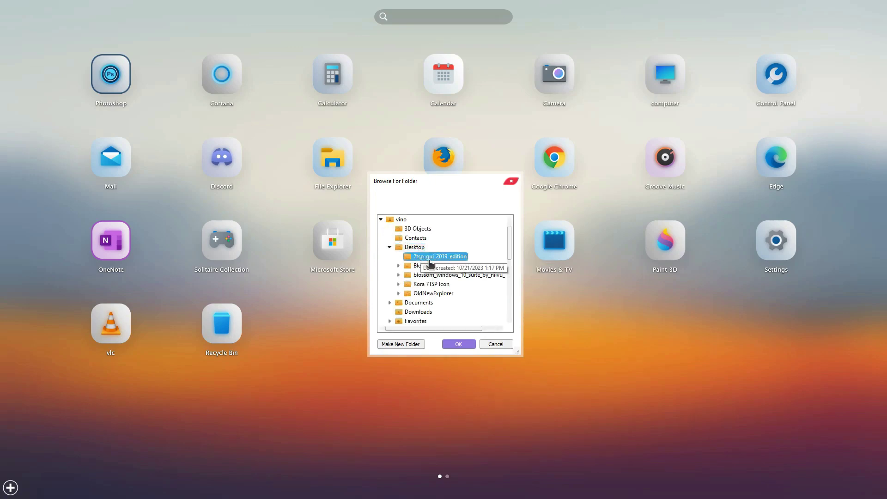
{"action": "left_click", "coordinate": [457, 343]}
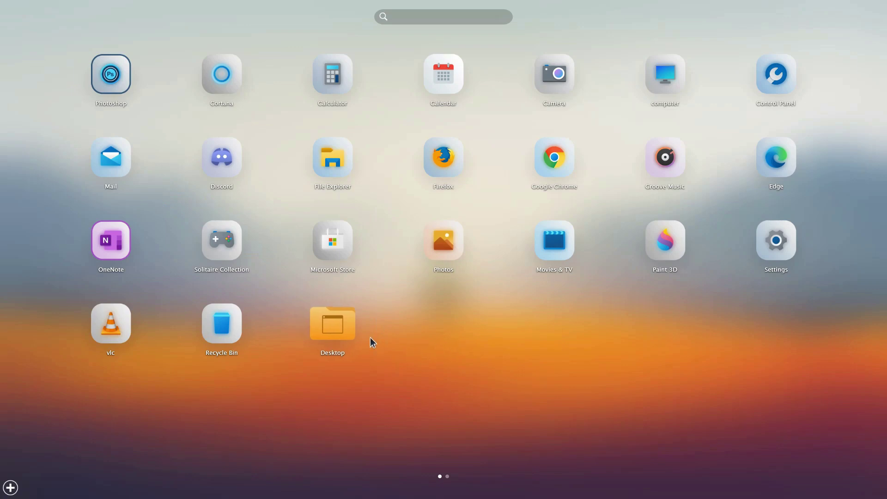
Give the launcher's Desktop item the Desktop icon from the Icons folder in C:\Blossom WinLaunch by VIN STAR and confirm the edit
{"action": "right_click", "coordinate": [334, 328]}
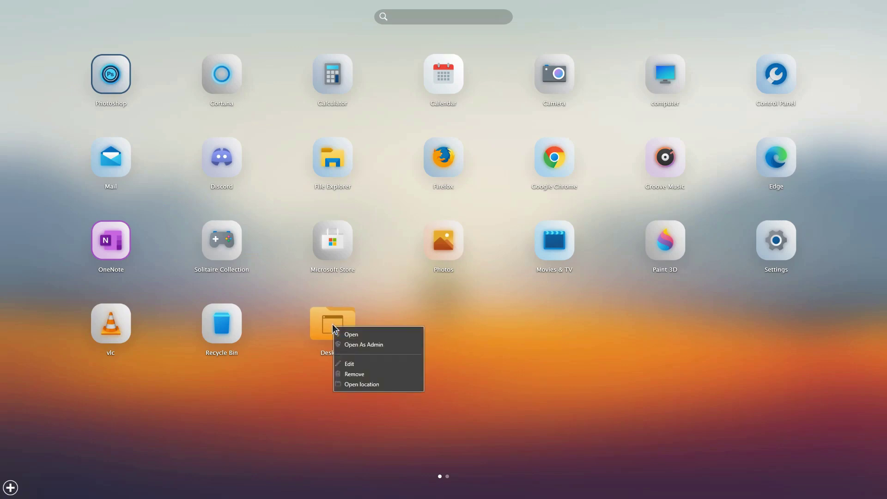
{"action": "left_click", "coordinate": [354, 365]}
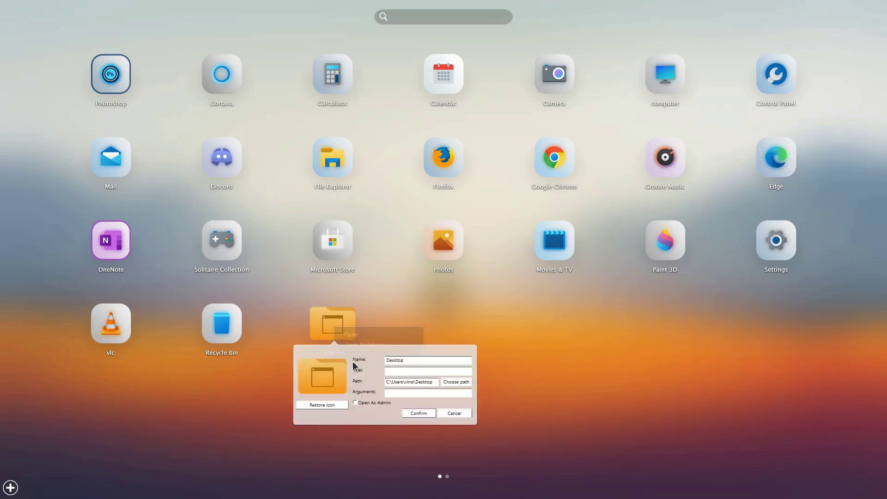
{"action": "left_click_drag", "start_coordinate": [414, 361], "coordinate": [388, 364]}
{"action": "left_click", "coordinate": [341, 388]}
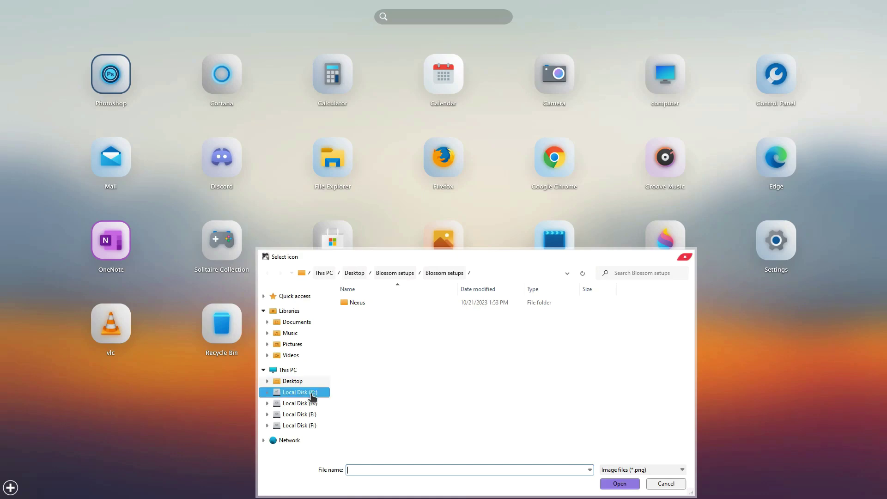
{"action": "left_click", "coordinate": [311, 396]}
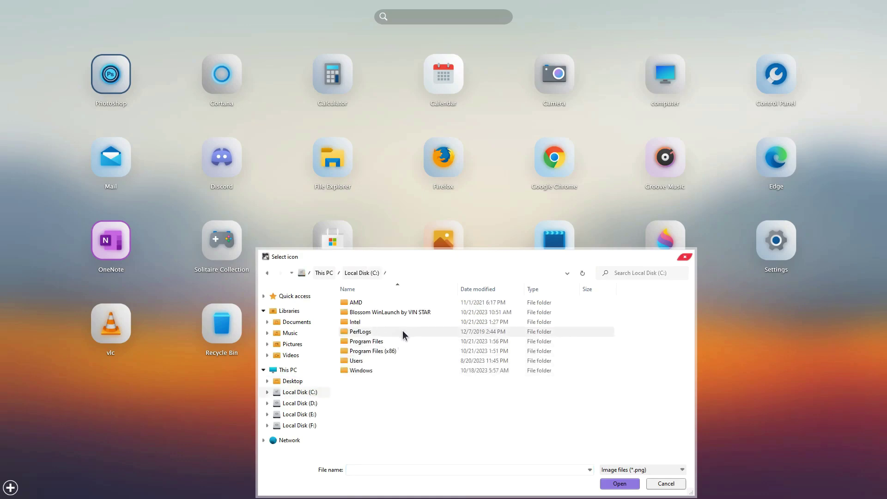
{"action": "double_click", "coordinate": [409, 314]}
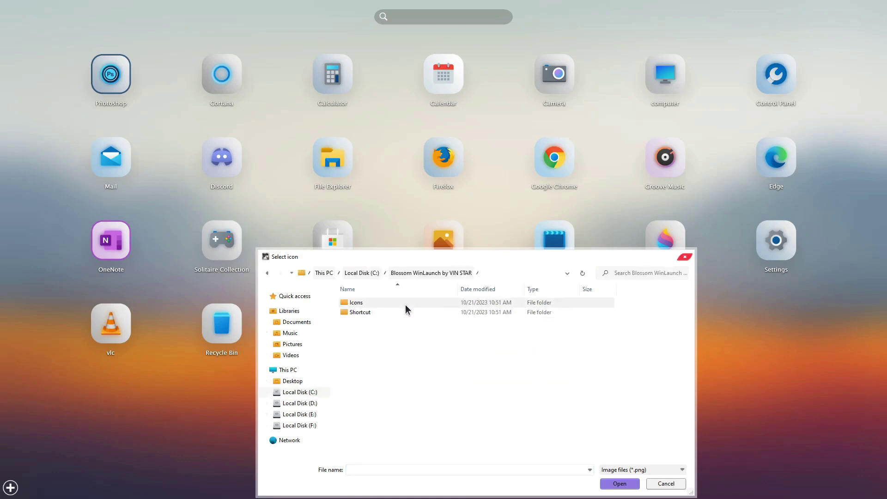
{"action": "double_click", "coordinate": [406, 303]}
{"action": "scroll", "coordinate": [404, 326], "scroll_direction": "down", "scroll_amount": 5}
{"action": "scroll", "coordinate": [403, 325], "scroll_direction": "up", "scroll_amount": 5}
{"action": "scroll", "coordinate": [411, 346], "scroll_direction": "down", "scroll_amount": 5}
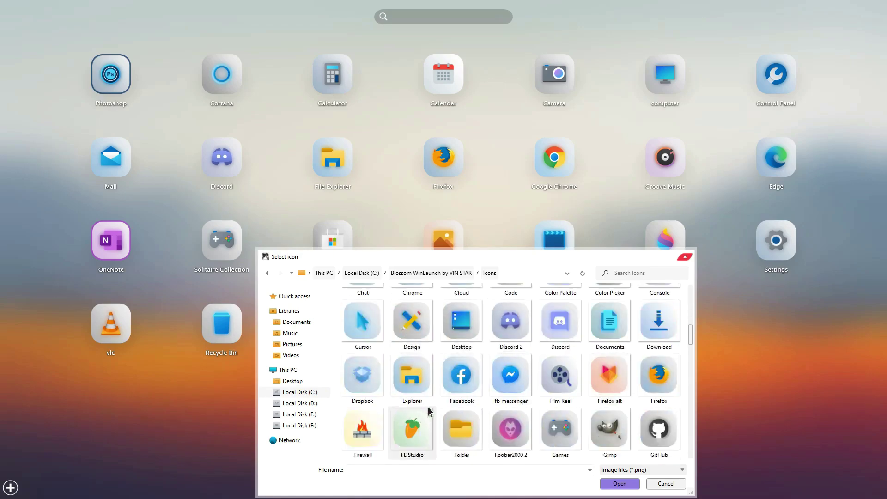
{"action": "left_click", "coordinate": [468, 328]}
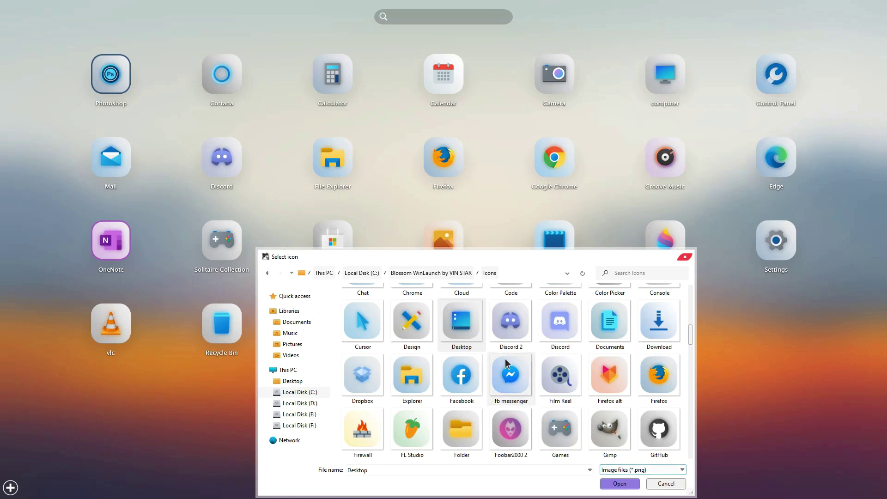
{"action": "left_click", "coordinate": [624, 484]}
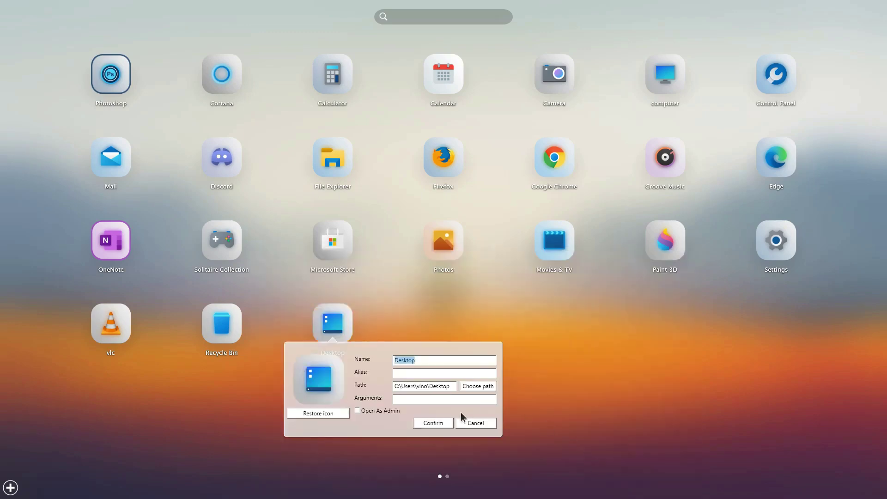
{"action": "left_click", "coordinate": [433, 423]}
Test the launcher's Desktop item and close its folder window, then view the launcher's Add Link dialog and cancel it
{"action": "left_click", "coordinate": [341, 322]}
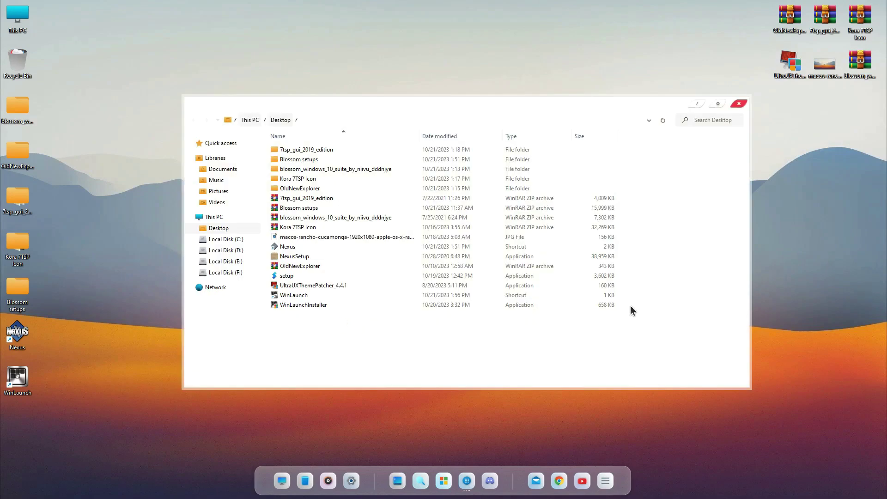
{"action": "left_click", "coordinate": [743, 105]}
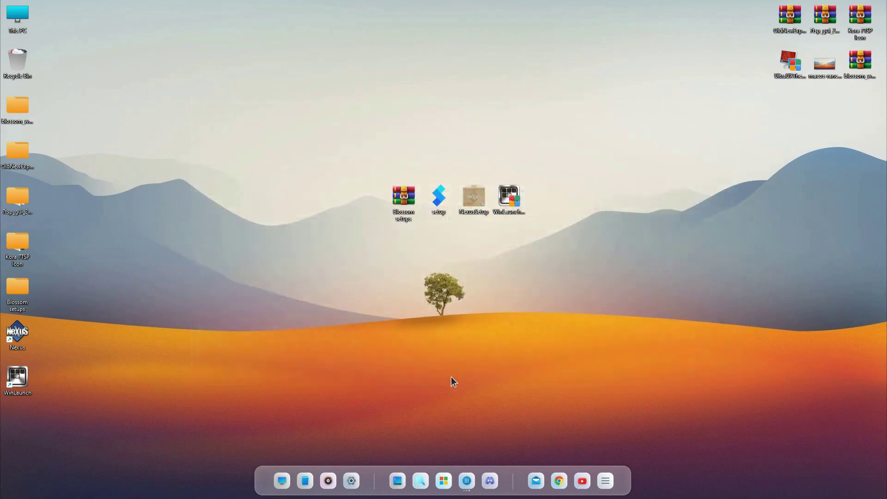
{"action": "left_click", "coordinate": [466, 481]}
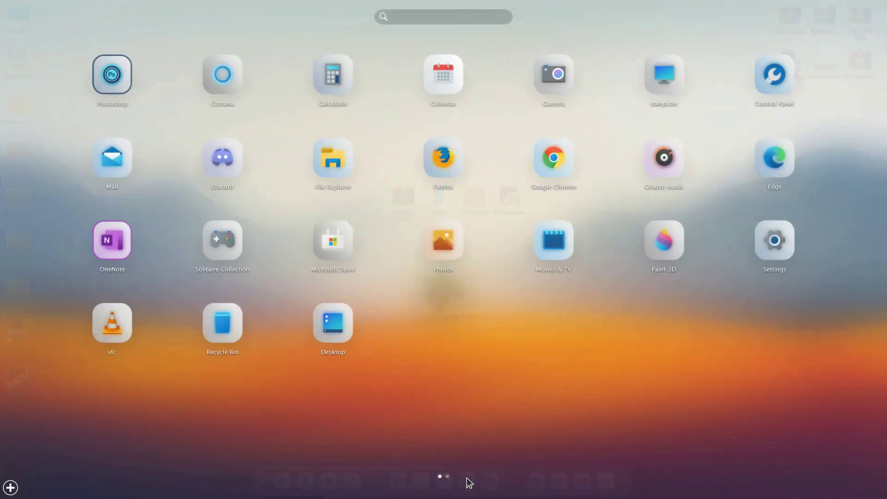
{"action": "right_click", "coordinate": [444, 345]}
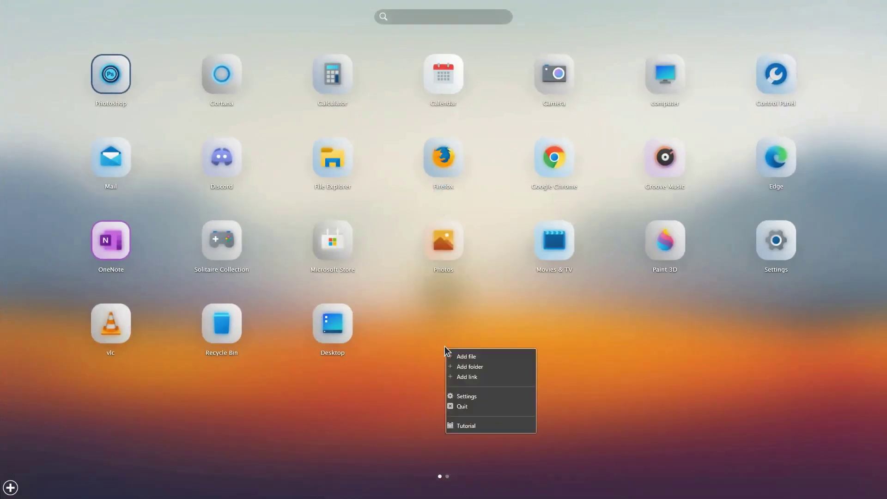
{"action": "left_click", "coordinate": [447, 376]}
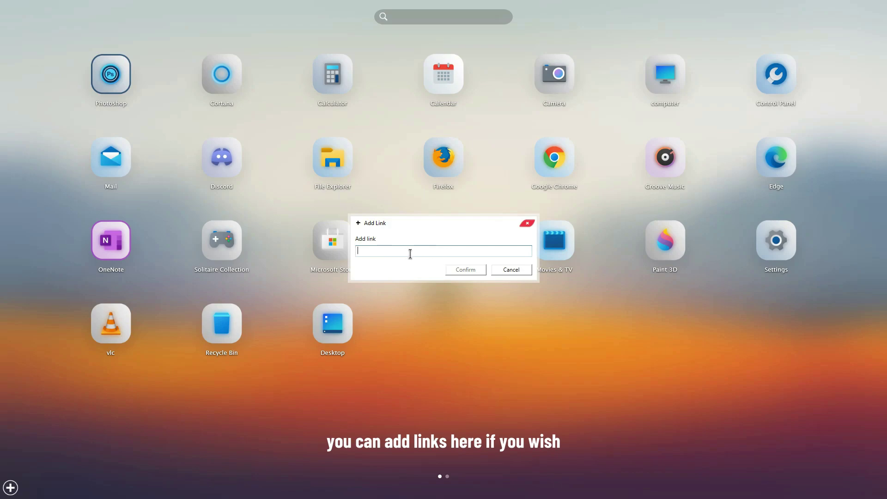
{"action": "left_click", "coordinate": [510, 270]}
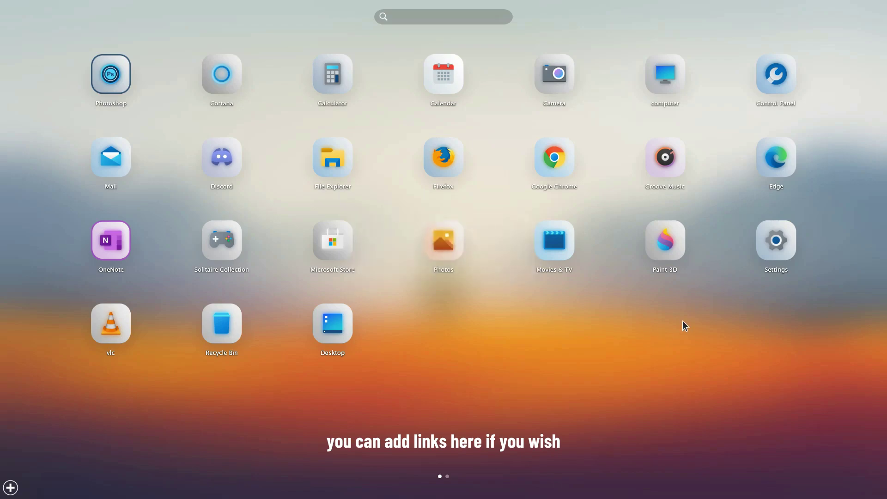
Browse the launcher's pages of apps back and forth, then close the launcher
{"action": "left_click_drag", "start_coordinate": [682, 321], "coordinate": [137, 320]}
{"action": "left_click_drag", "start_coordinate": [317, 271], "coordinate": [114, 241]}
{"action": "mouse_move", "coordinate": [129, 309]}
{"action": "left_mouse_down"}
{"action": "mouse_move", "coordinate": [381, 338]}
{"action": "mouse_move", "coordinate": [586, 334]}
{"action": "mouse_move", "coordinate": [181, 328]}
{"action": "mouse_move", "coordinate": [132, 315]}
{"action": "left_mouse_up"}
{"action": "scroll", "coordinate": [115, 305], "scroll_direction": "up", "scroll_amount": 2}
{"action": "left_click_drag", "start_coordinate": [523, 293], "coordinate": [3, 295]}
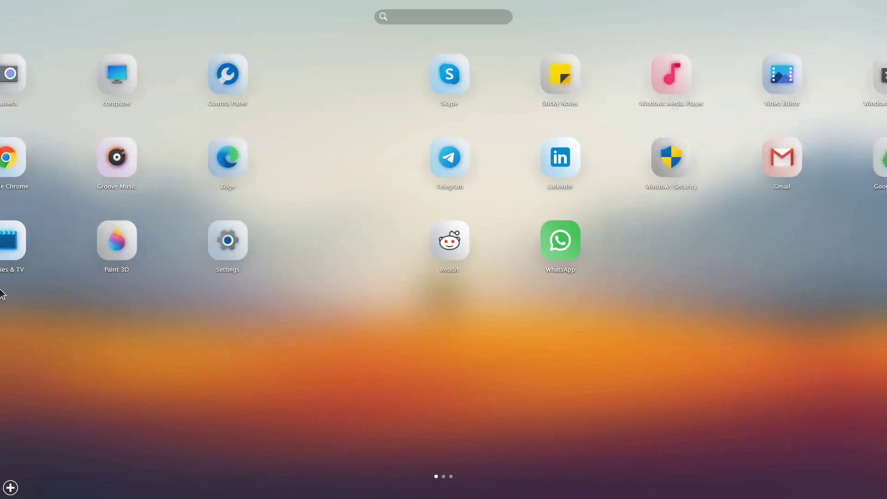
{"action": "left_click", "coordinate": [246, 314]}
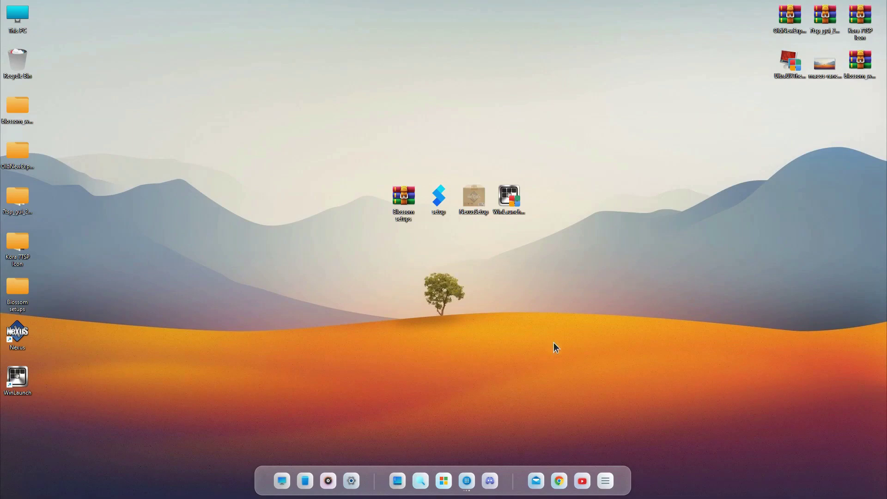
Open the full-screen Start menu and unpin the Video Editor tile from the Softwer group
{"action": "left_click", "coordinate": [443, 480]}
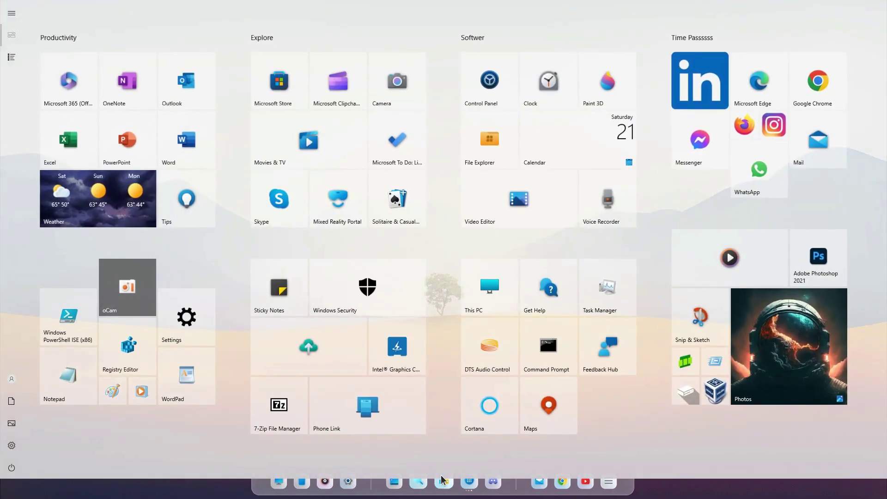
{"action": "left_click", "coordinate": [493, 205]}
{"action": "right_click", "coordinate": [493, 205]}
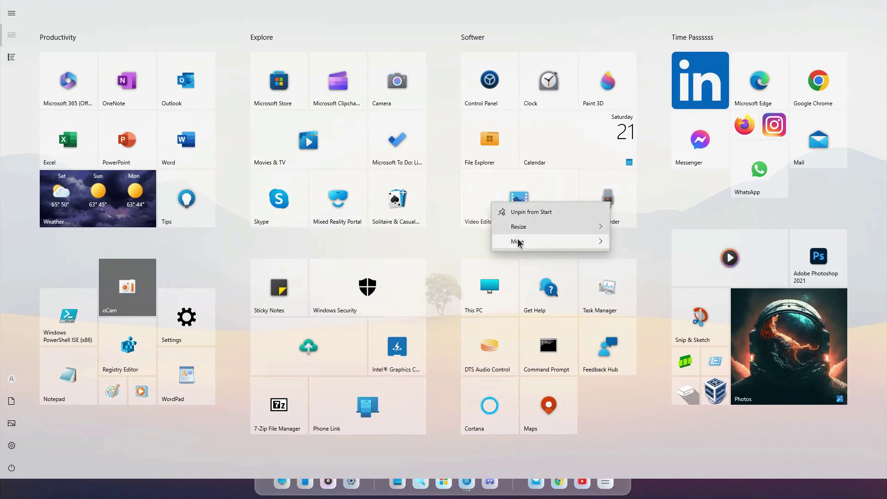
{"action": "left_click", "coordinate": [524, 214]}
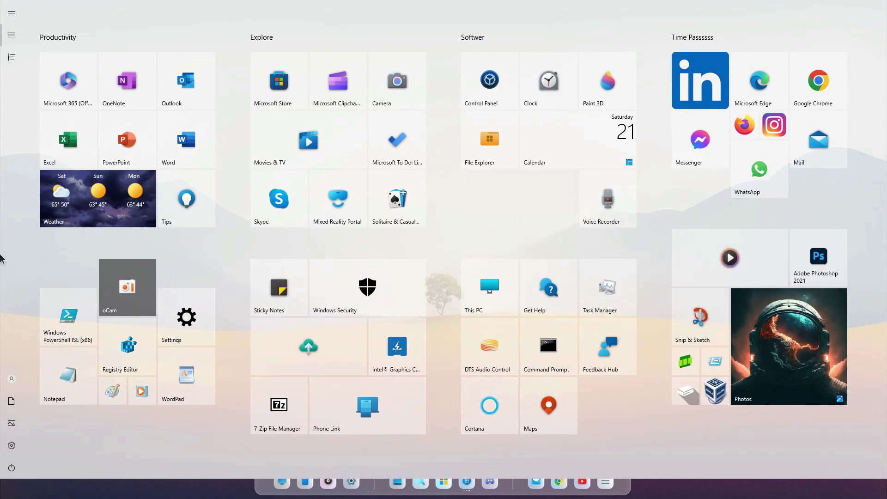
Pin Video Editor to Start again from the all-apps list and return to the pinned tiles
{"action": "left_click", "coordinate": [12, 57]}
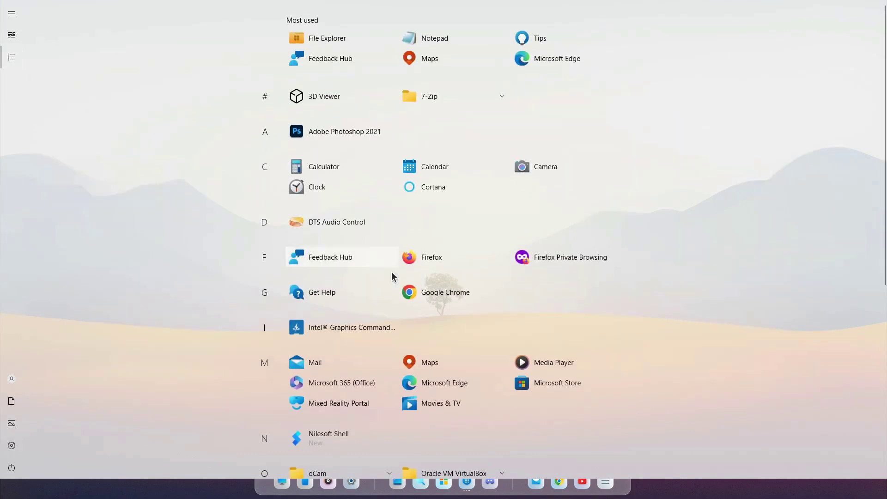
{"action": "scroll", "coordinate": [417, 289], "scroll_direction": "down", "scroll_amount": 5}
{"action": "right_click", "coordinate": [332, 310]}
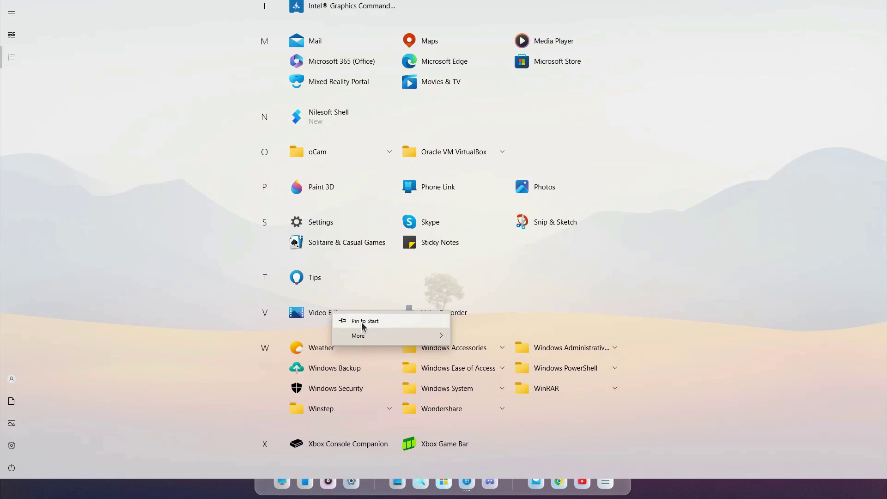
{"action": "key", "text": "Escape"}
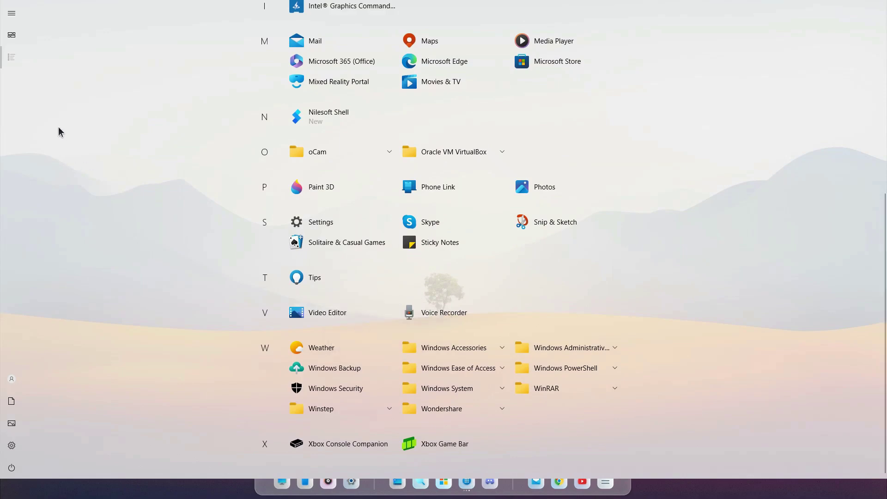
{"action": "mouse_move", "coordinate": [20, 61]}
{"action": "left_click", "coordinate": [24, 39]}
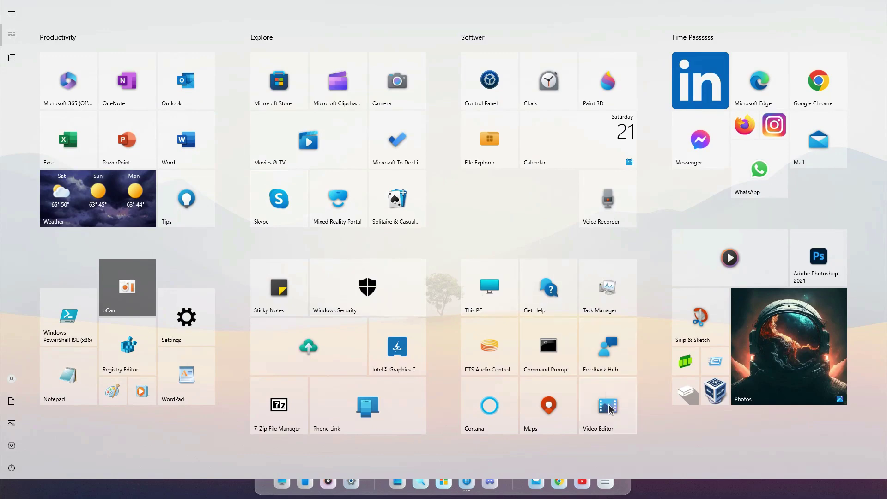
Move the Video Editor tile into a separate group below Cortana and Maps and resize it to Large
{"action": "left_click_drag", "start_coordinate": [610, 408], "coordinate": [509, 445]}
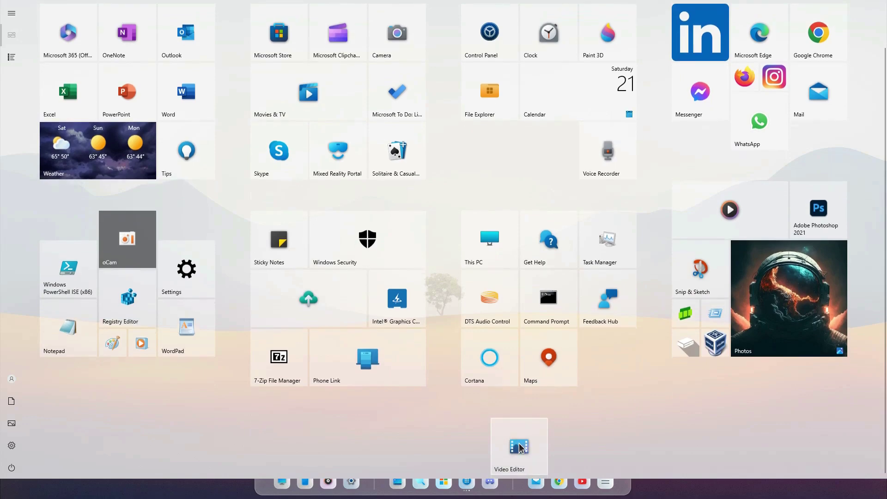
{"action": "right_click", "coordinate": [519, 447]}
{"action": "mouse_move", "coordinate": [598, 467]}
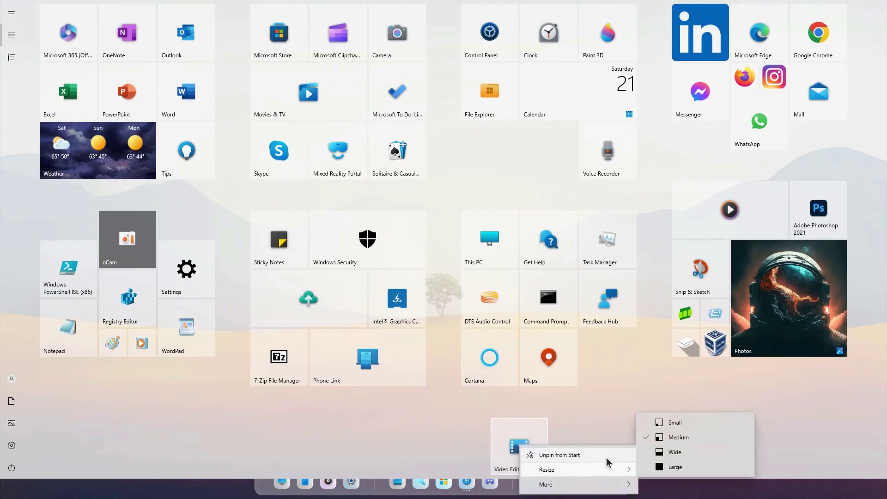
{"action": "left_click", "coordinate": [662, 468]}
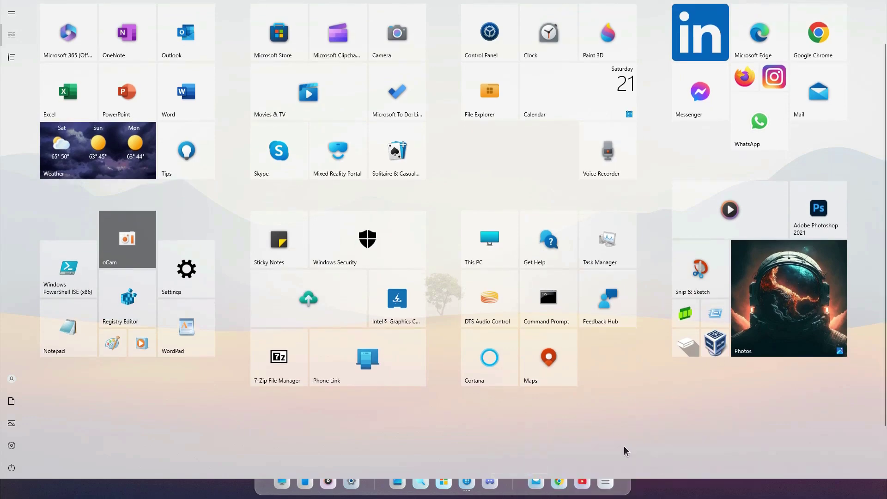
Resize the Video Editor tile to Wide, move it beside Voice Recorder in the Softwer group, and close the Start menu
{"action": "right_click", "coordinate": [563, 409]}
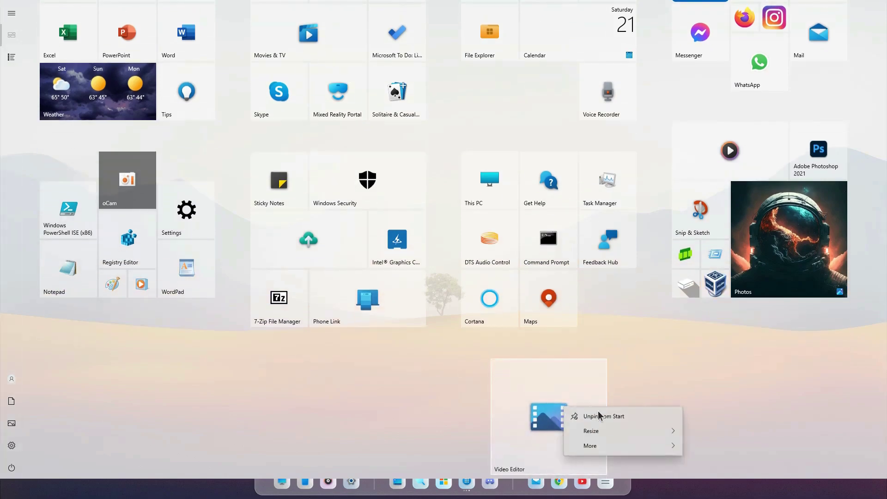
{"action": "mouse_move", "coordinate": [661, 432]}
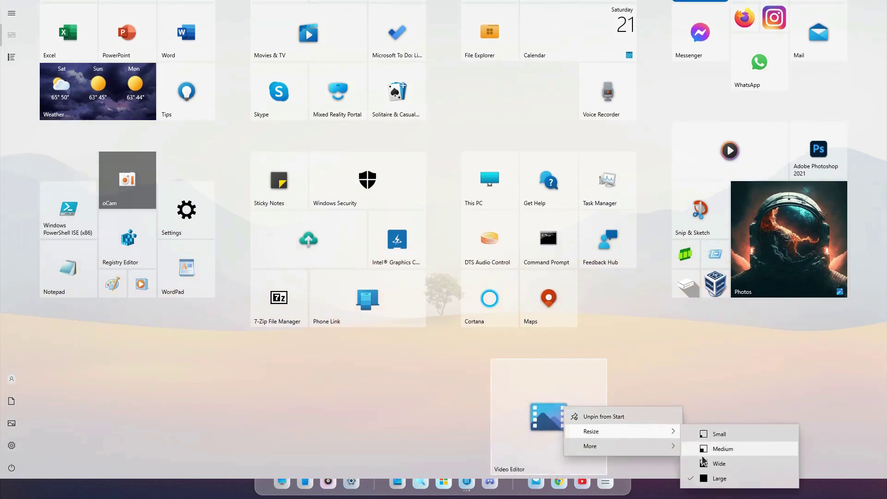
{"action": "left_click", "coordinate": [717, 463]}
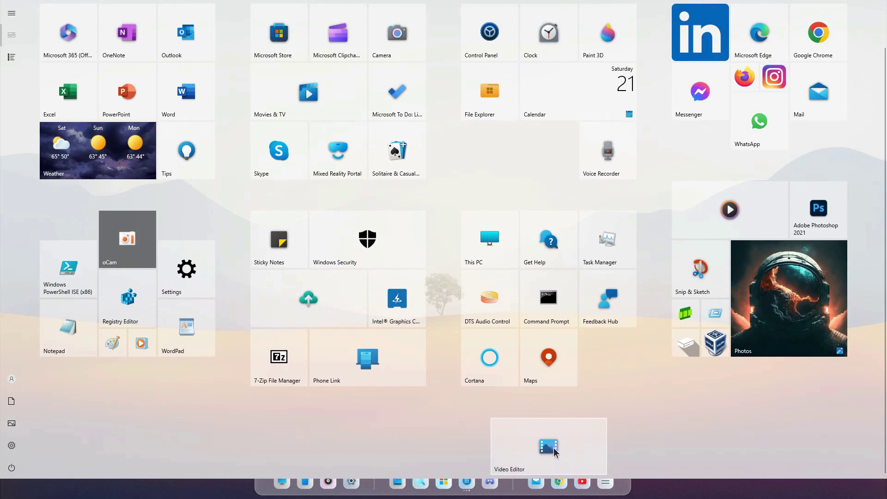
{"action": "left_click_drag", "start_coordinate": [542, 449], "coordinate": [508, 157]}
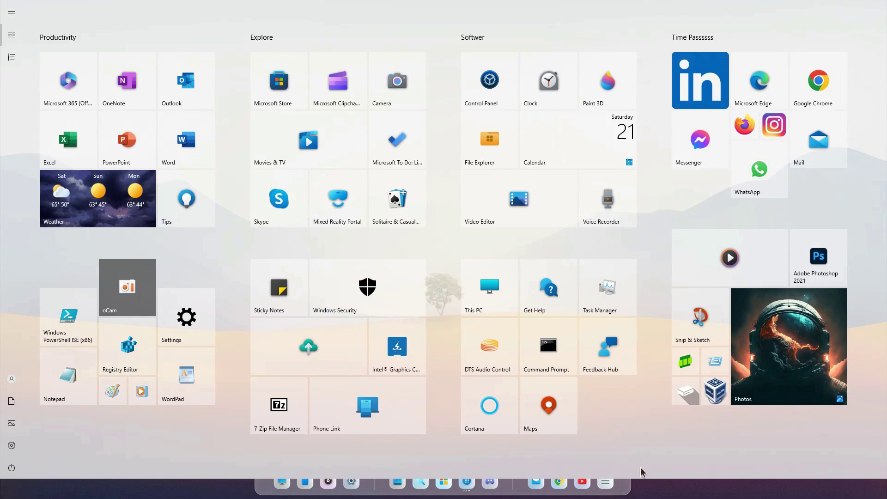
{"action": "left_click", "coordinate": [649, 485]}
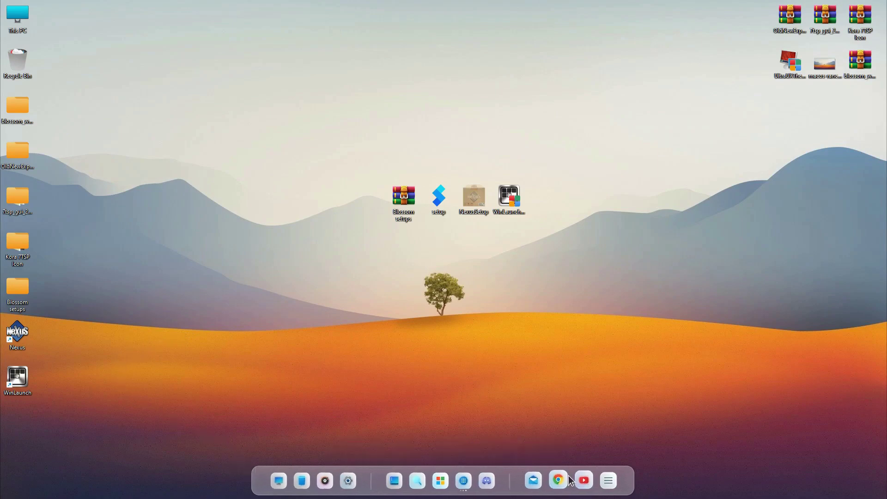
Open This PC from the dock and two more File Explorer windows, minimizing all of them
{"action": "left_click", "coordinate": [281, 480]}
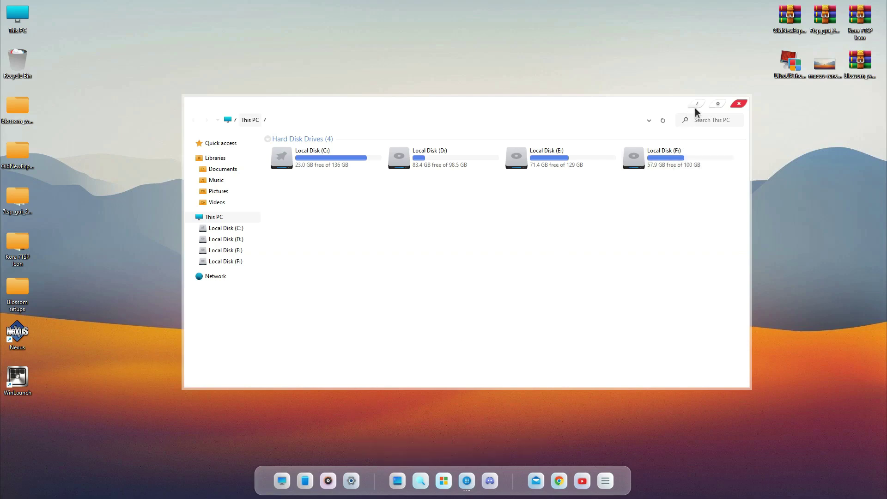
{"action": "left_click", "coordinate": [696, 104]}
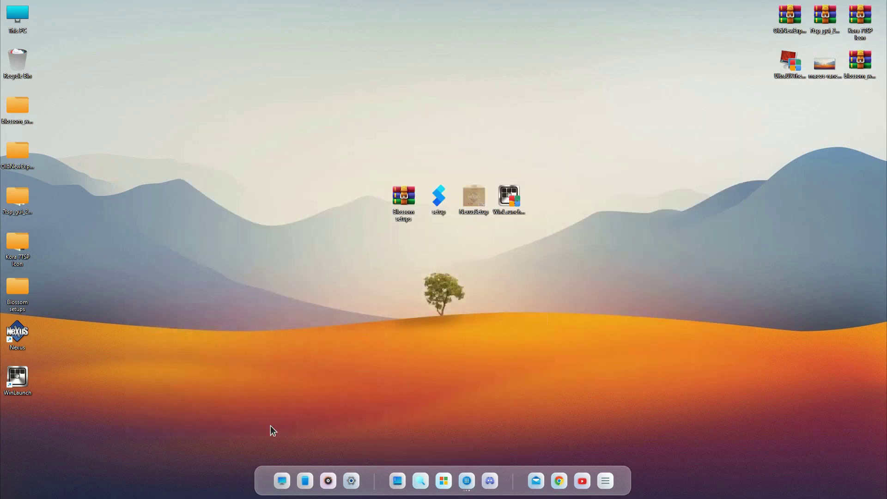
{"action": "key", "text": "super+e"}
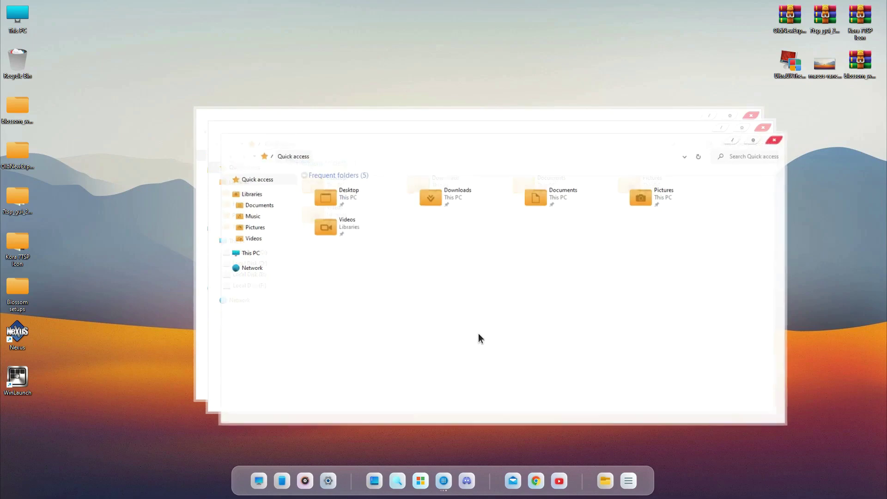
{"action": "left_click_drag", "start_coordinate": [734, 145], "coordinate": [702, 121]}
{"action": "left_click", "coordinate": [705, 117]}
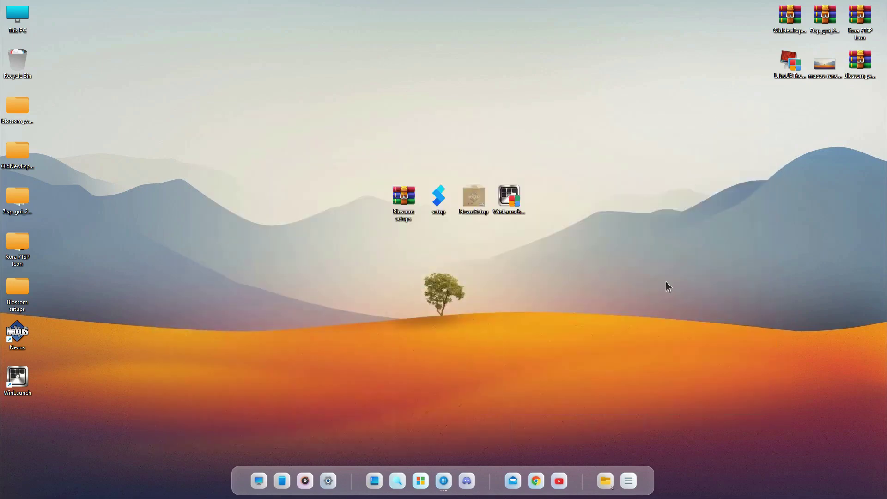
Bring back the This PC window from the dock, view Local Disk (C:) maximized, then restore its size and minimize it
{"action": "mouse_move", "coordinate": [605, 480]}
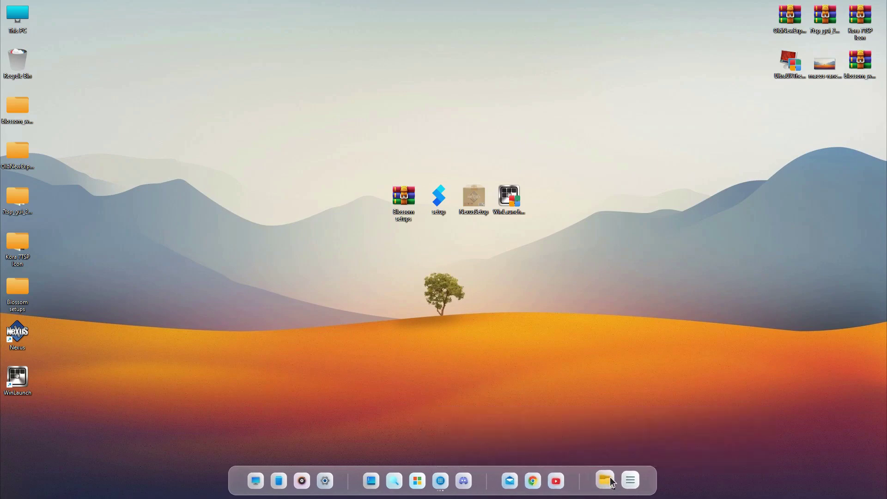
{"action": "left_click", "coordinate": [505, 442]}
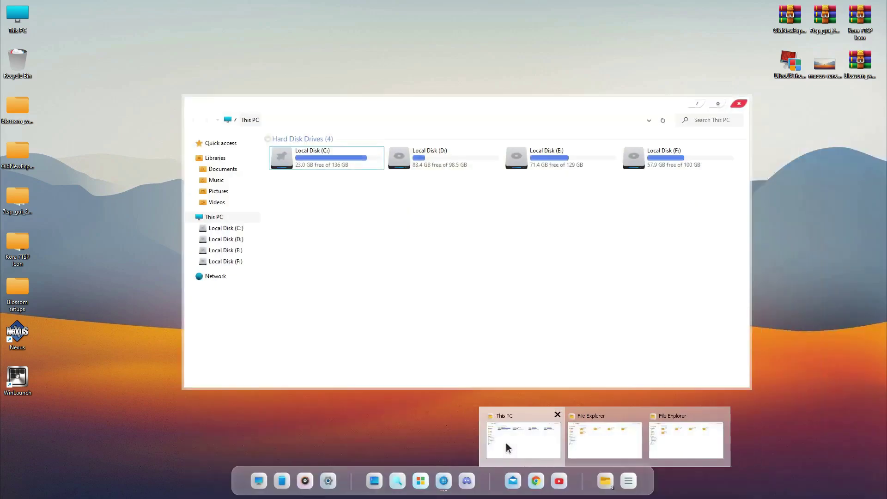
{"action": "double_click", "coordinate": [317, 105]}
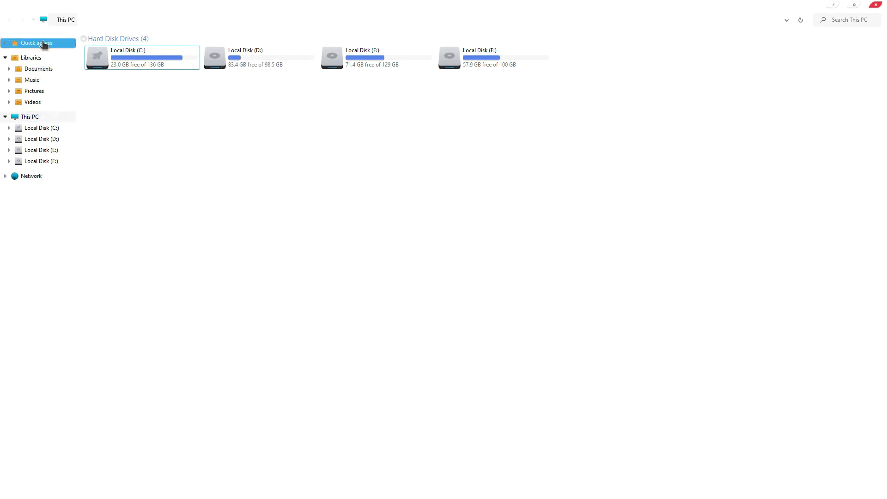
{"action": "double_click", "coordinate": [160, 56]}
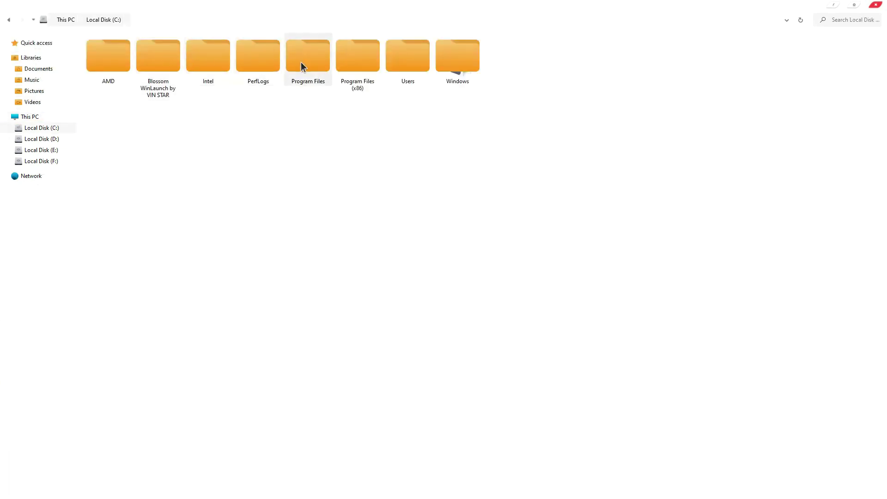
{"action": "double_click", "coordinate": [467, 12]}
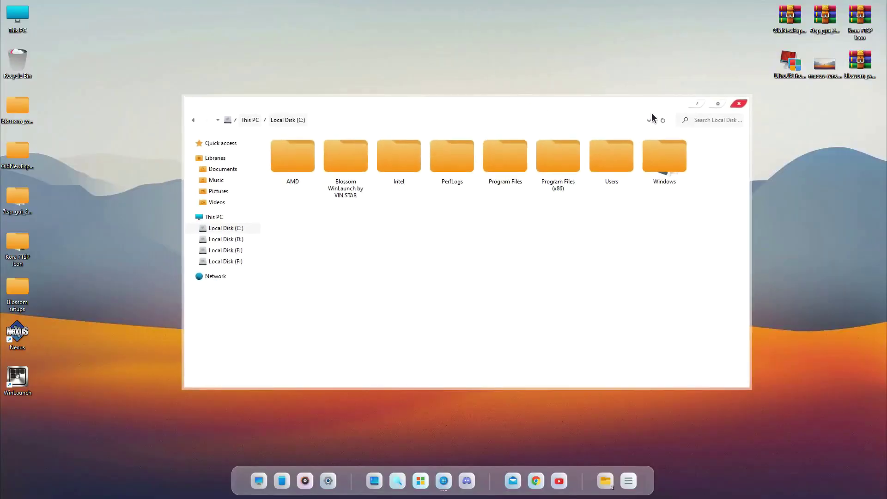
{"action": "left_click", "coordinate": [692, 103]}
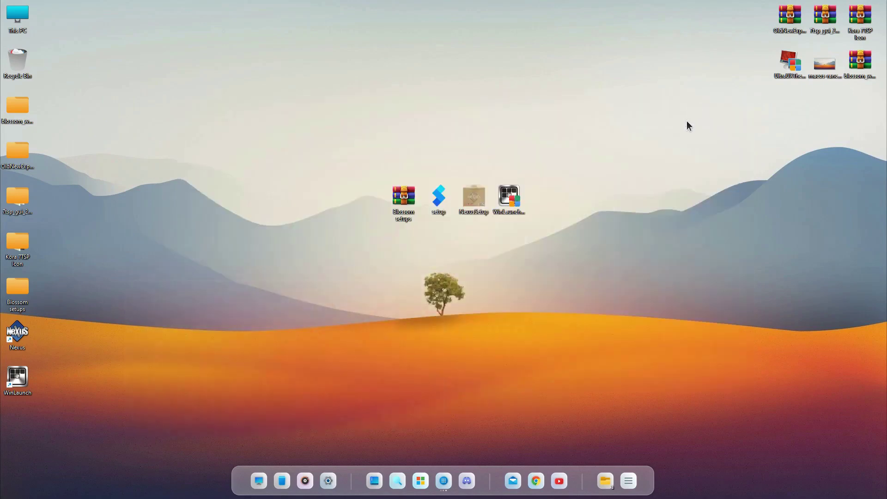
Open Settings from the dock and close its window
{"action": "left_click", "coordinate": [329, 476]}
{"action": "left_click", "coordinate": [720, 89]}
{"action": "mouse_move", "coordinate": [328, 480]}
Look through the desktop context menu and its submenus, including Terminal, then dismiss it
{"action": "right_click", "coordinate": [460, 404]}
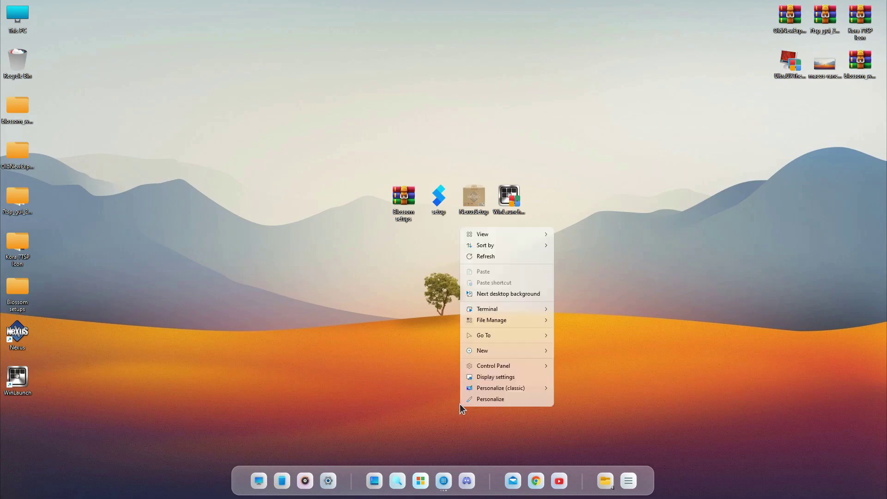
{"action": "mouse_move", "coordinate": [517, 231]}
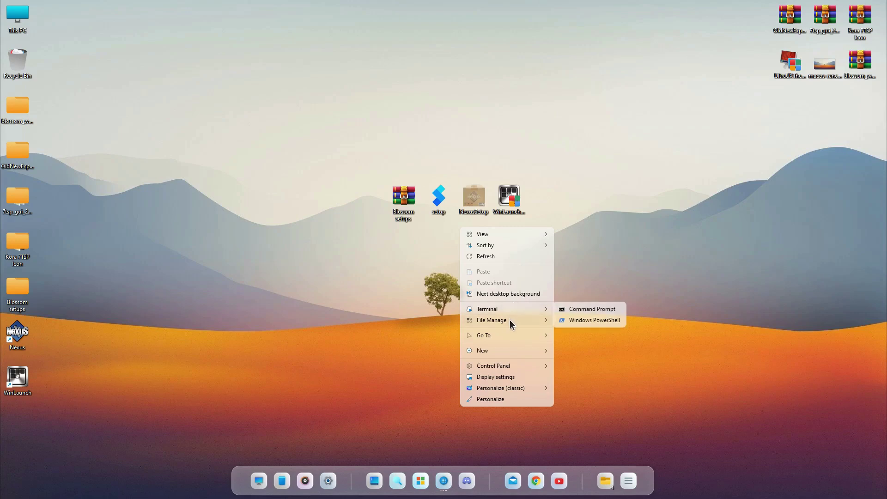
{"action": "left_click", "coordinate": [411, 377]}
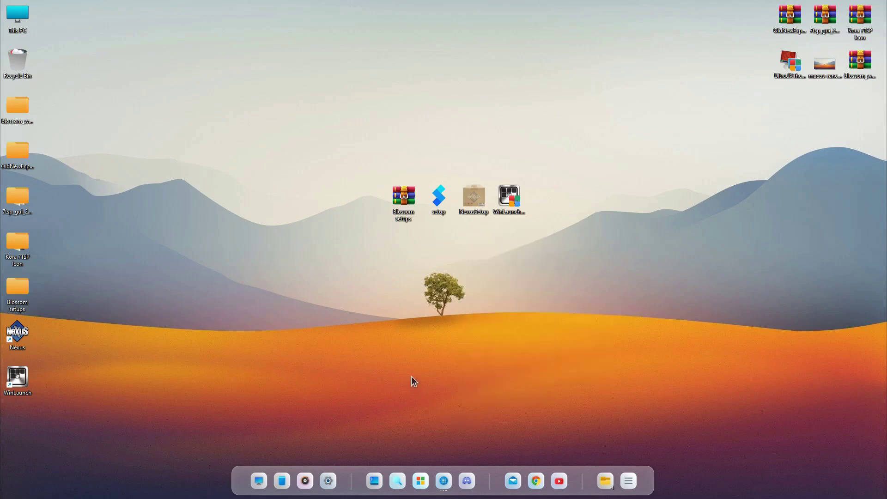
Open the app launcher from the dock and page through its apps, returning to the first page
{"action": "left_click", "coordinate": [443, 480]}
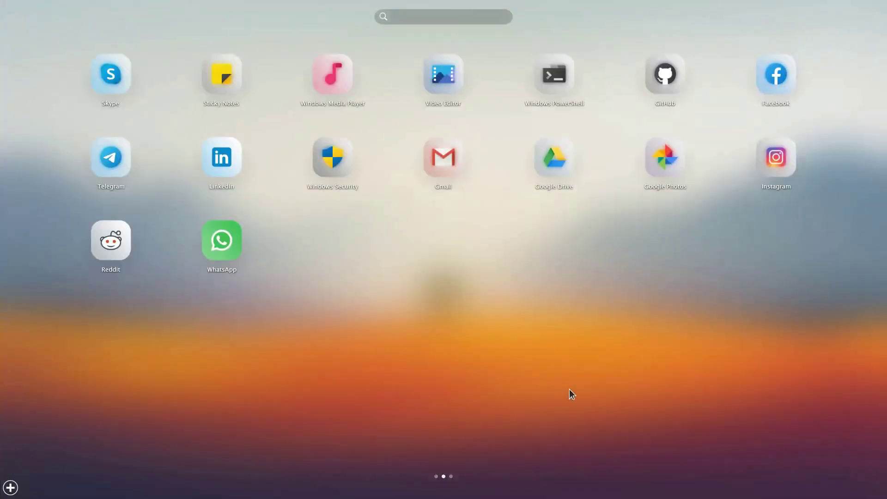
{"action": "left_click_drag", "start_coordinate": [570, 390], "coordinate": [206, 402]}
{"action": "left_click_drag", "start_coordinate": [475, 402], "coordinate": [752, 400]}
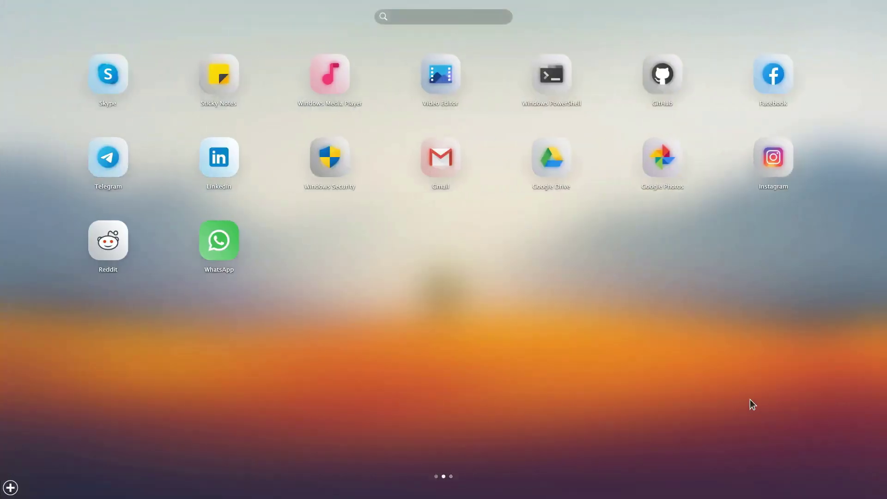
{"action": "left_click_drag", "start_coordinate": [283, 277], "coordinate": [606, 26]}
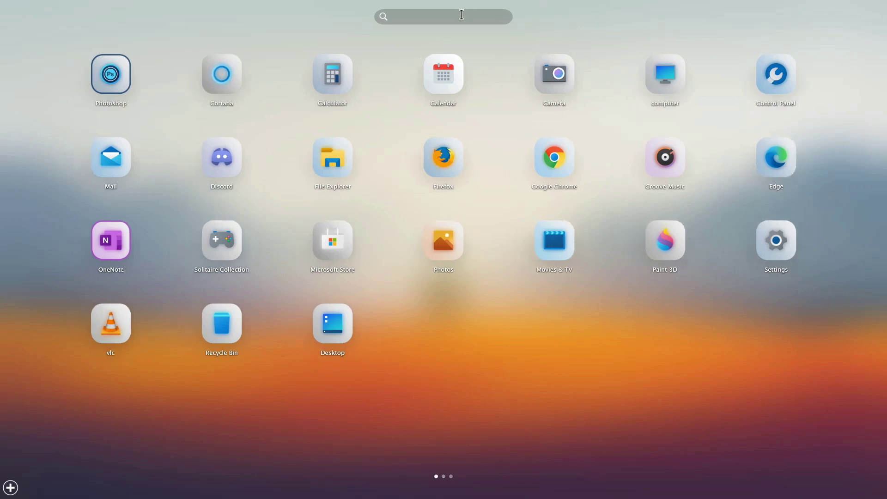
Search the launcher for "vi", then close the launcher
{"action": "type", "text": "v"}
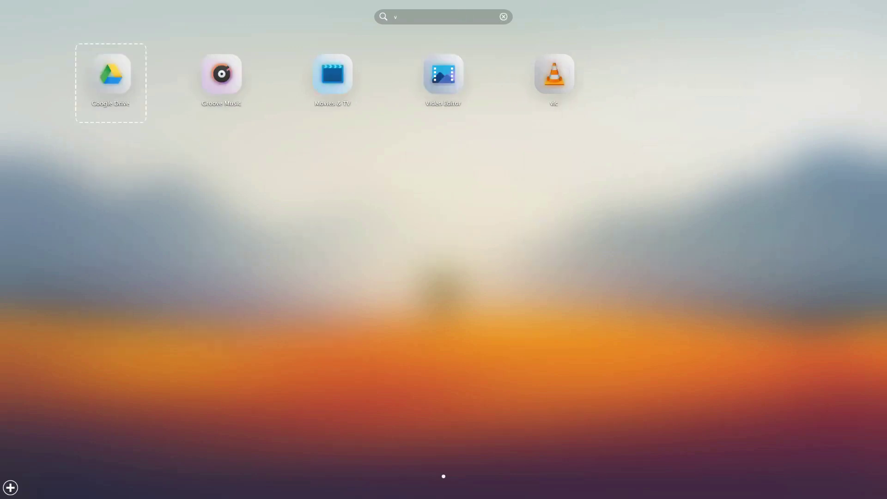
{"action": "type", "text": "i"}
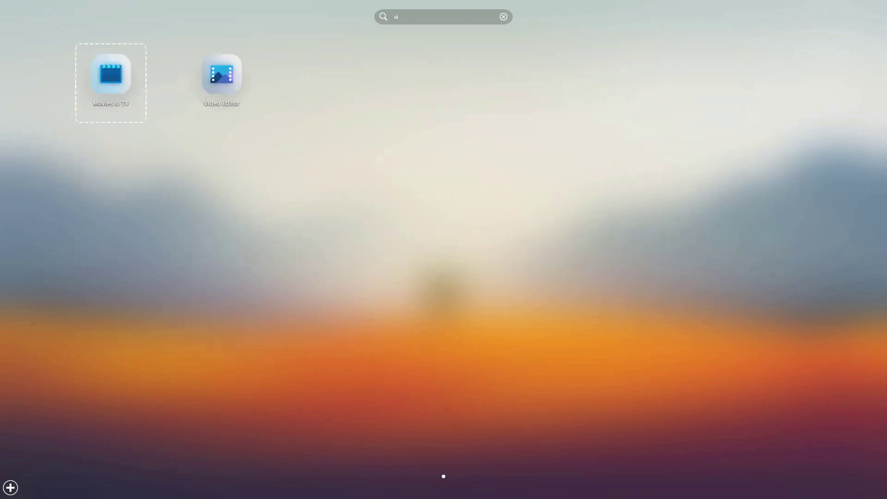
{"action": "left_click", "coordinate": [562, 50]}
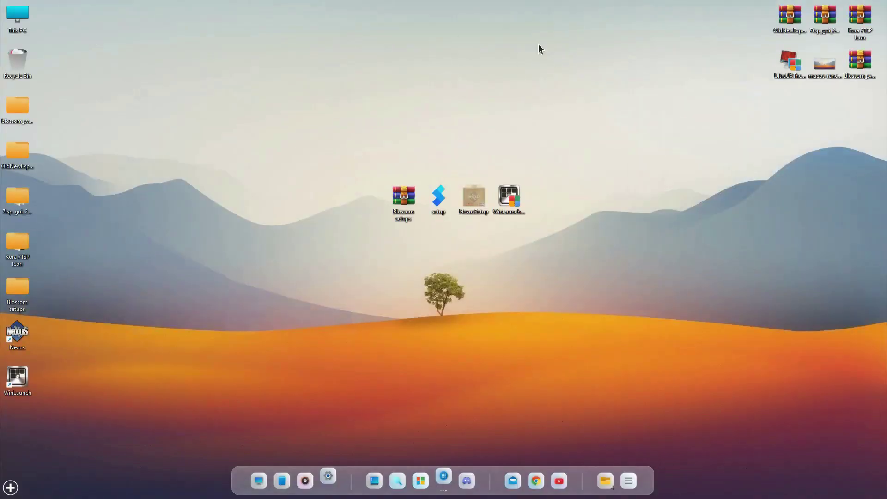
Open the desktop's View options for the icons
{"action": "right_click", "coordinate": [622, 102]}
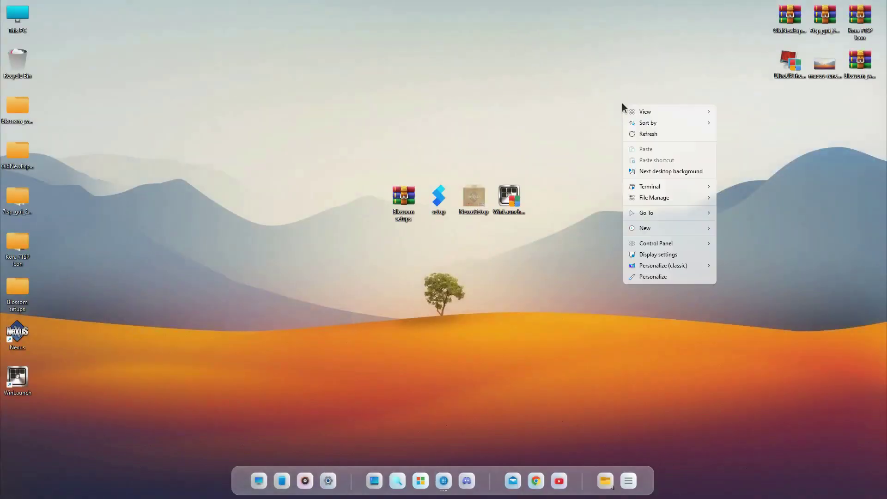
{"action": "mouse_move", "coordinate": [637, 111]}
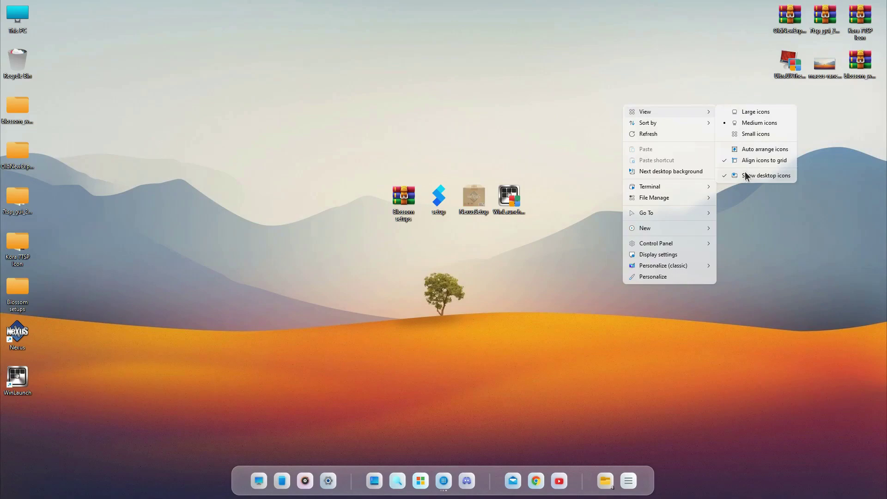